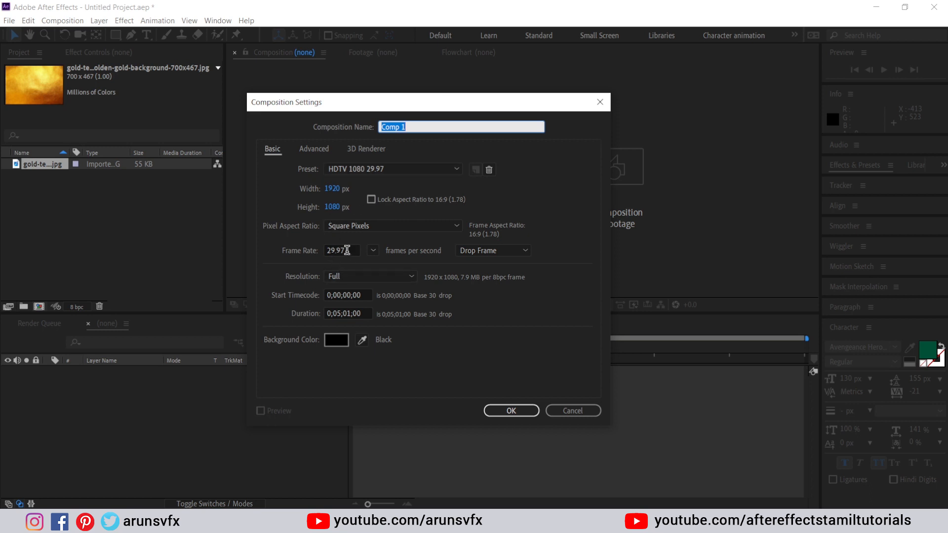
# Create a 1920 x 1080 composition from the HDTV 1080 29.97 preset and add the gold texture image to it as a layer.
pyautogui.click(511, 410)
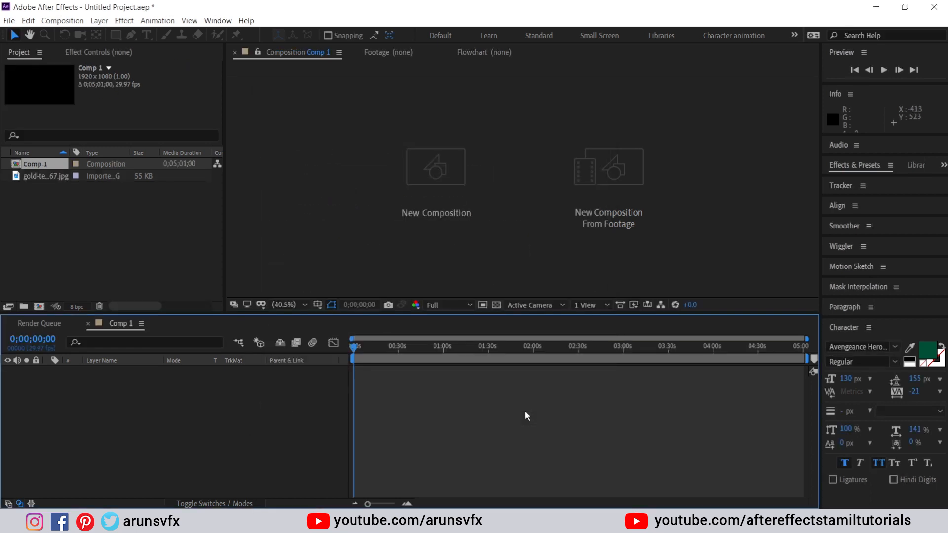
pyautogui.click(41, 176)
pyautogui.moveTo(40, 180); pyautogui.dragTo(106, 393)
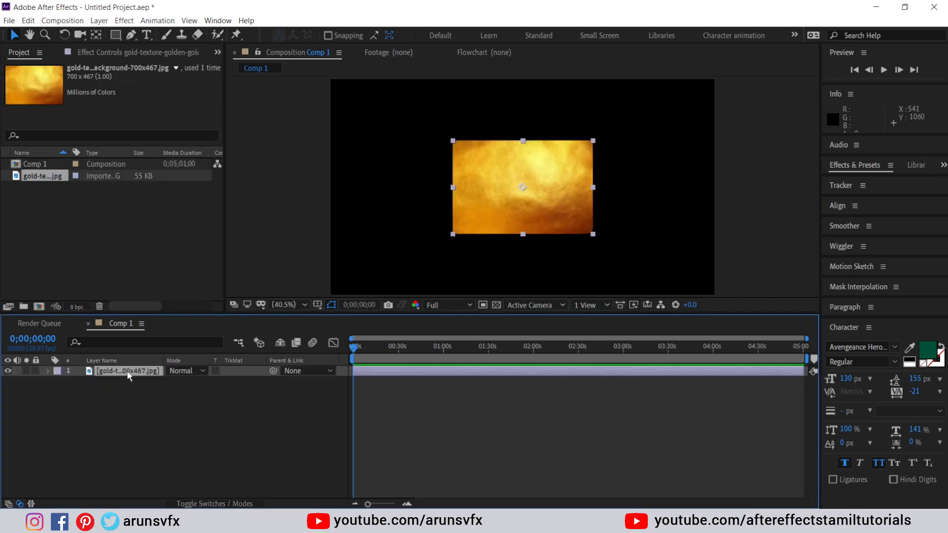
# Scale the gold texture layer to 274% so it fills the composition frame.
pyautogui.press('s')
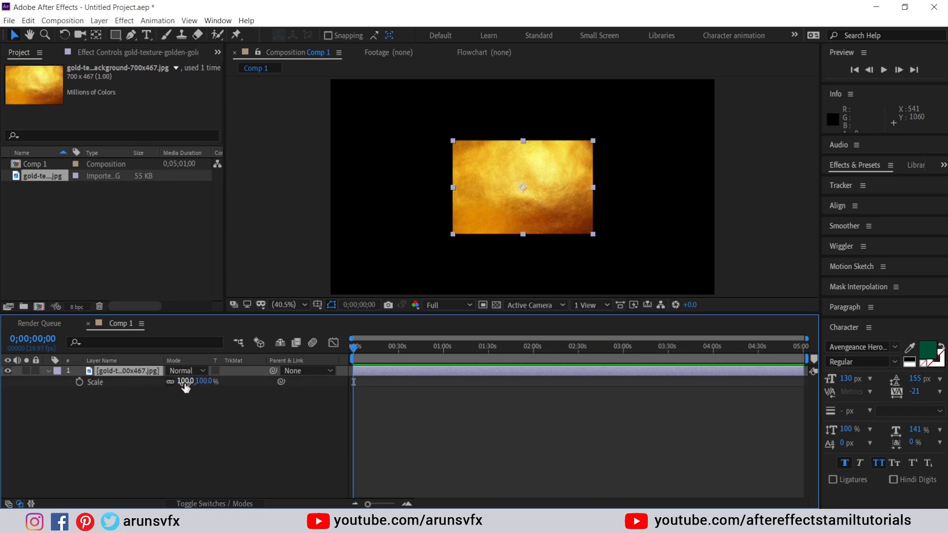
pyautogui.moveTo(186, 382); pyautogui.dragTo(294, 385)
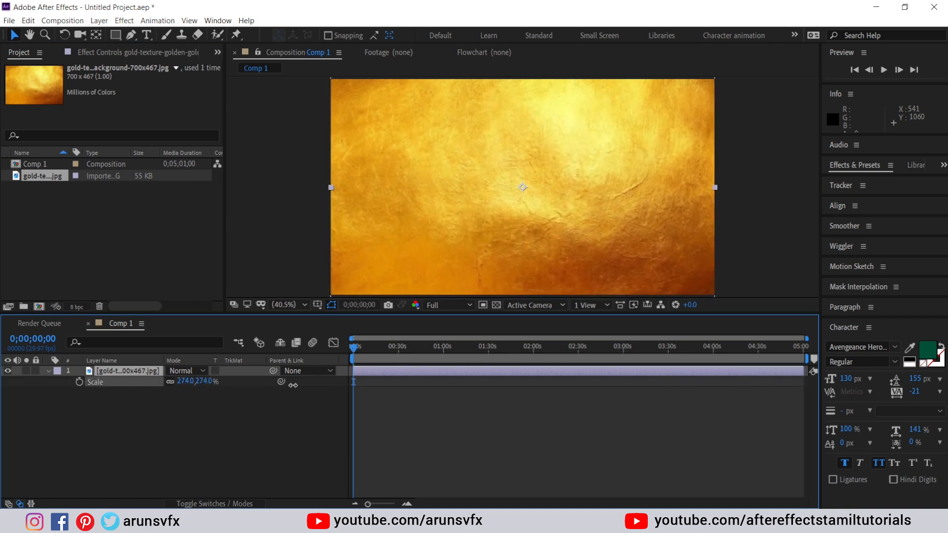
pyautogui.click(146, 408)
# Add a text layer above the gold texture reading "GOLD" on the first line and "Glitter" on the second.
pyautogui.rightClick(147, 422)
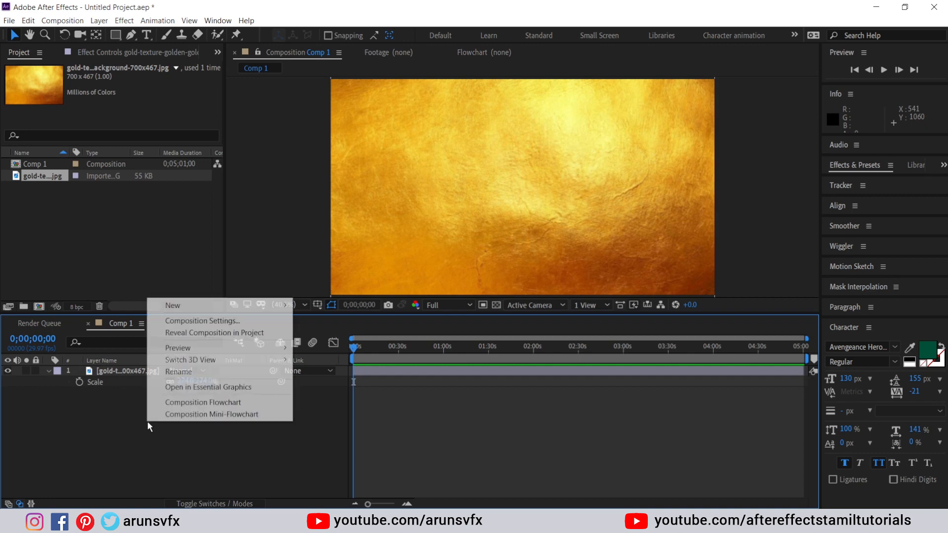
pyautogui.moveTo(224, 307)
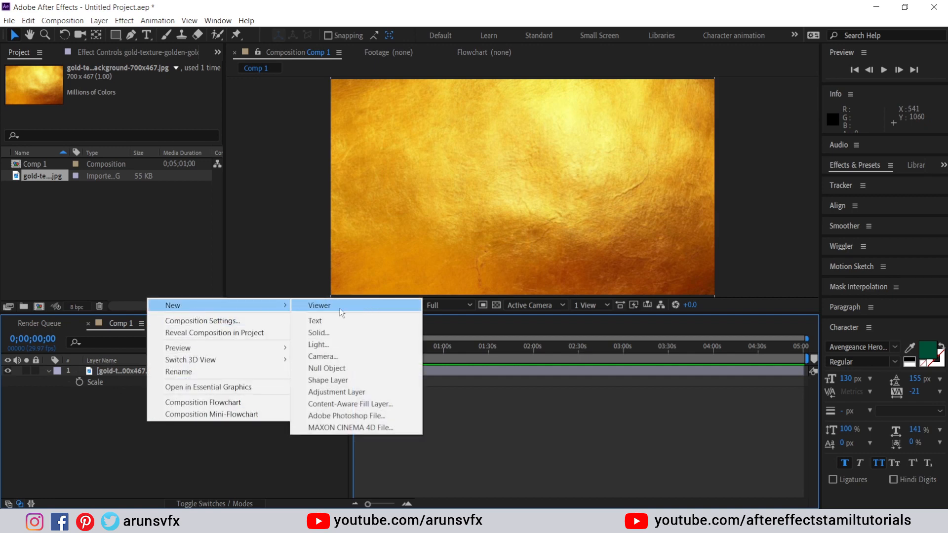
pyautogui.click(321, 321)
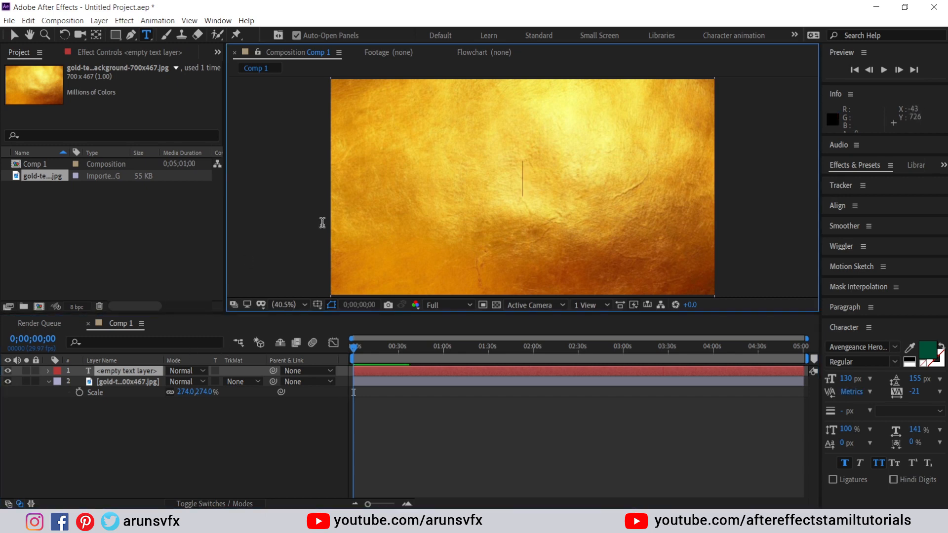
pyautogui.write('GOL')
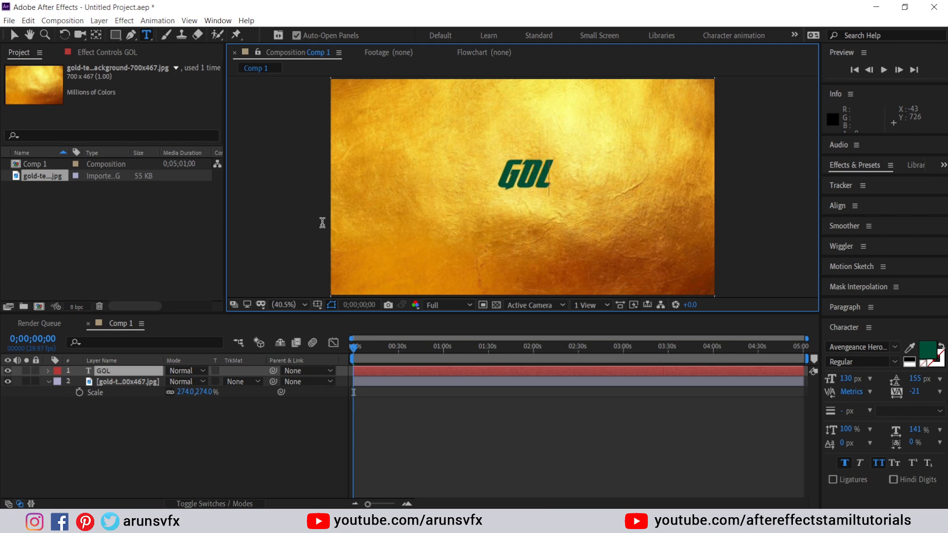
pyautogui.write('D')
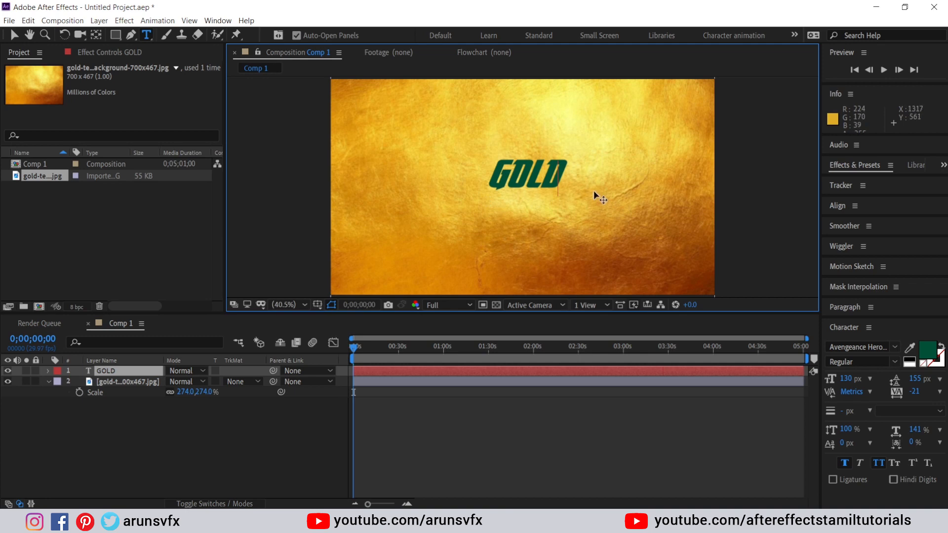
pyautogui.press('Return')
pyautogui.write('Glitt')
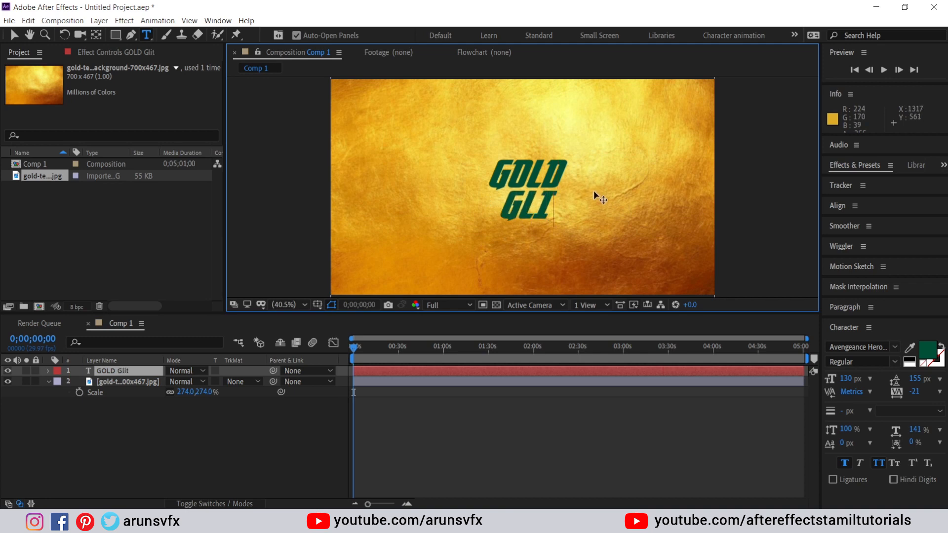
pyautogui.write('er')
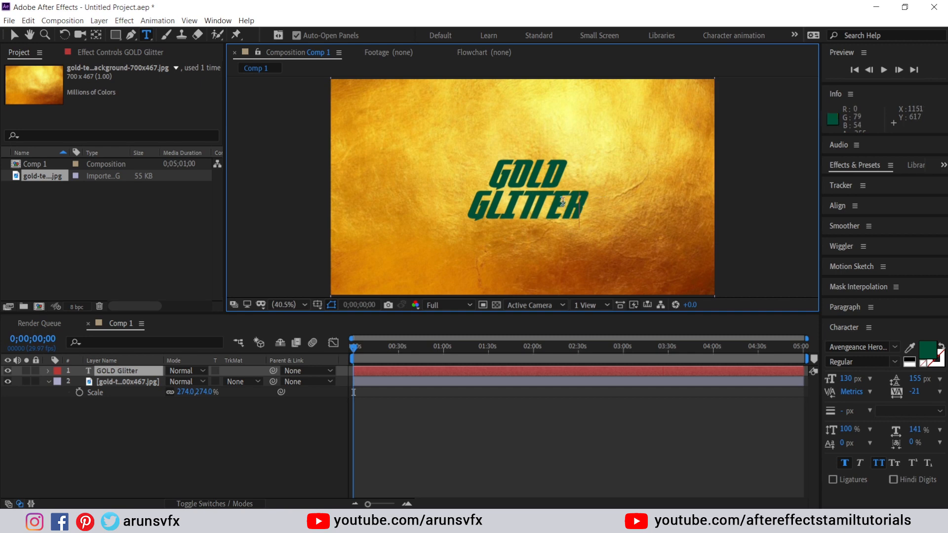
# Set the font size of the word Glitter to 81 px and the leading of the whole text to 103 px.
pyautogui.moveTo(582, 202); pyautogui.dragTo(443, 205)
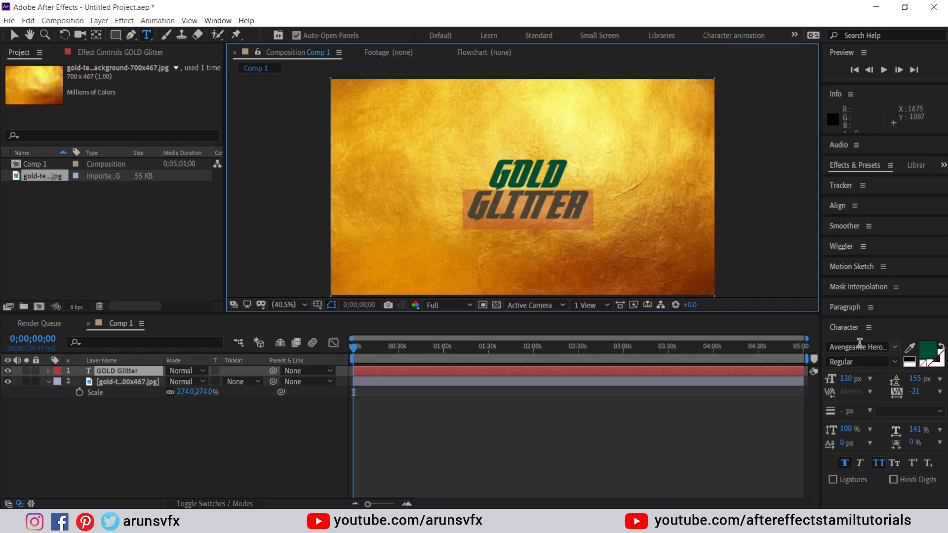
pyautogui.moveTo(849, 381); pyautogui.dragTo(784, 394)
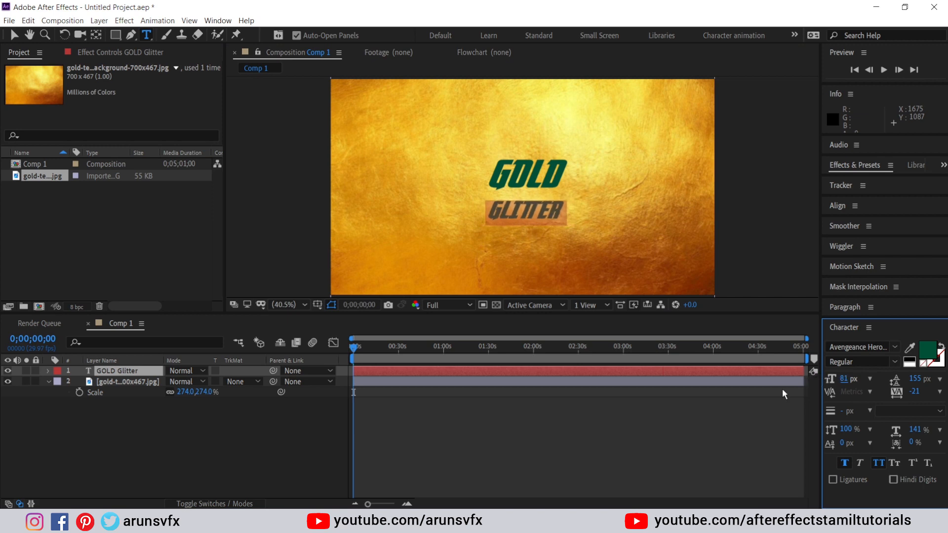
pyautogui.doubleClick(89, 371)
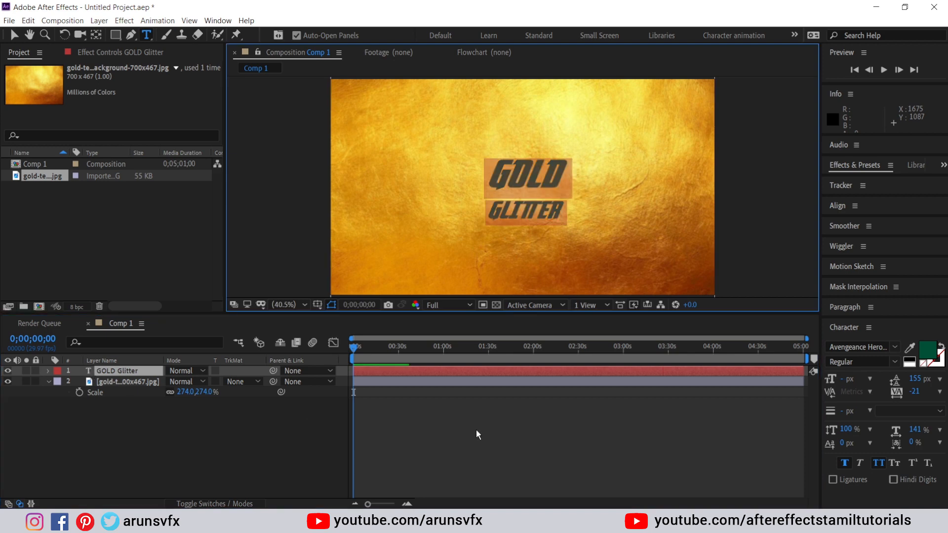
pyautogui.moveTo(915, 383); pyautogui.dragTo(882, 379)
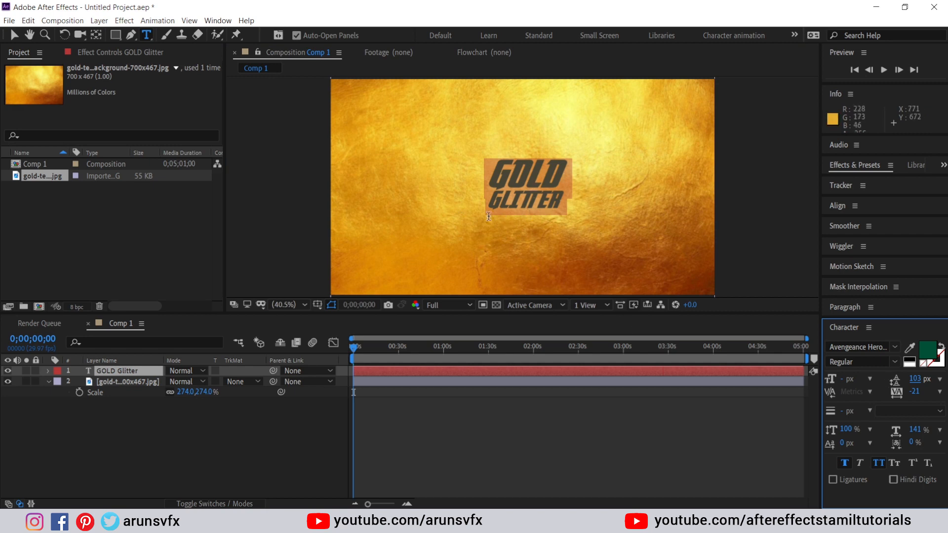
# Scale the GOLD Glitter text layer to 220%.
pyautogui.click(90, 371)
pyautogui.press('s')
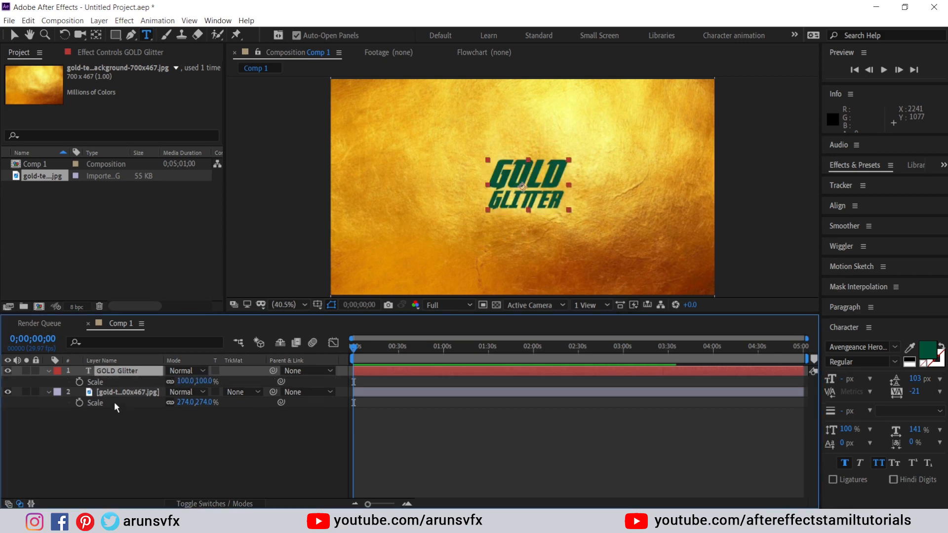
pyautogui.moveTo(185, 381); pyautogui.dragTo(250, 376)
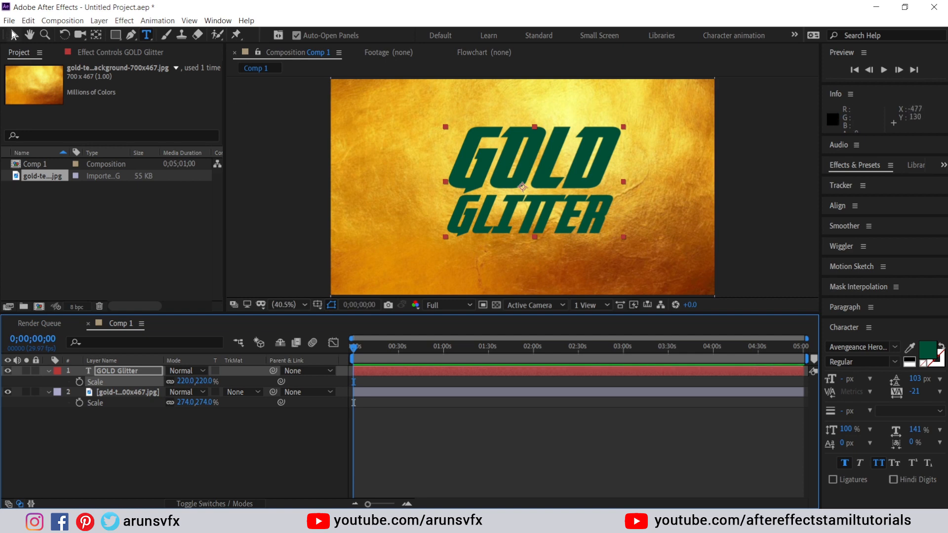
# Center the text layer's anchor point within its content and center the layer in the composition.
pyautogui.click(13, 35)
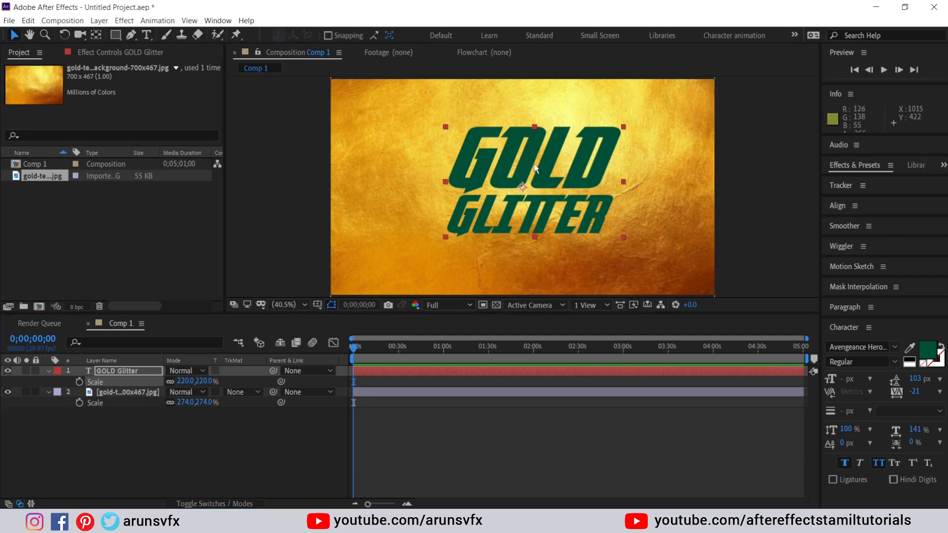
pyautogui.hotkey('ctrl', 'alt', 'Home')
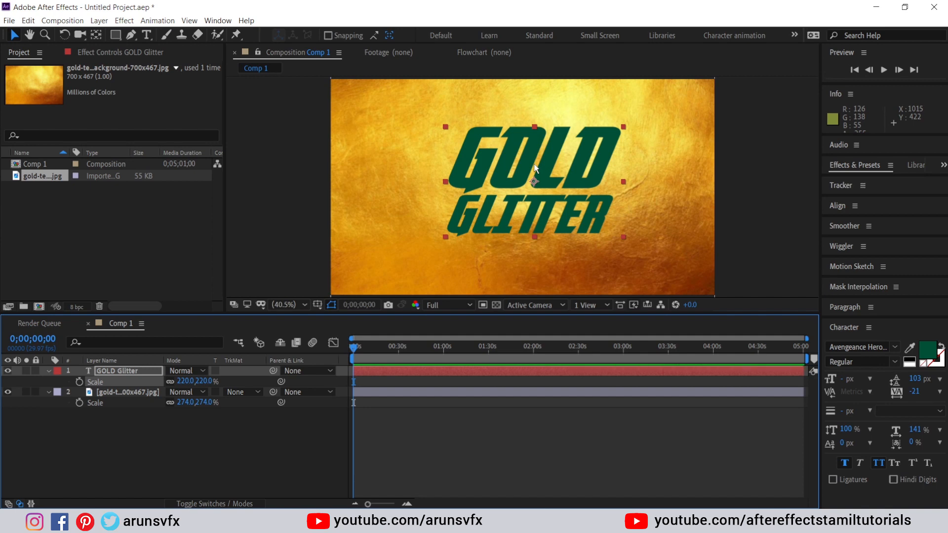
pyautogui.hotkey('ctrl', 'Home')
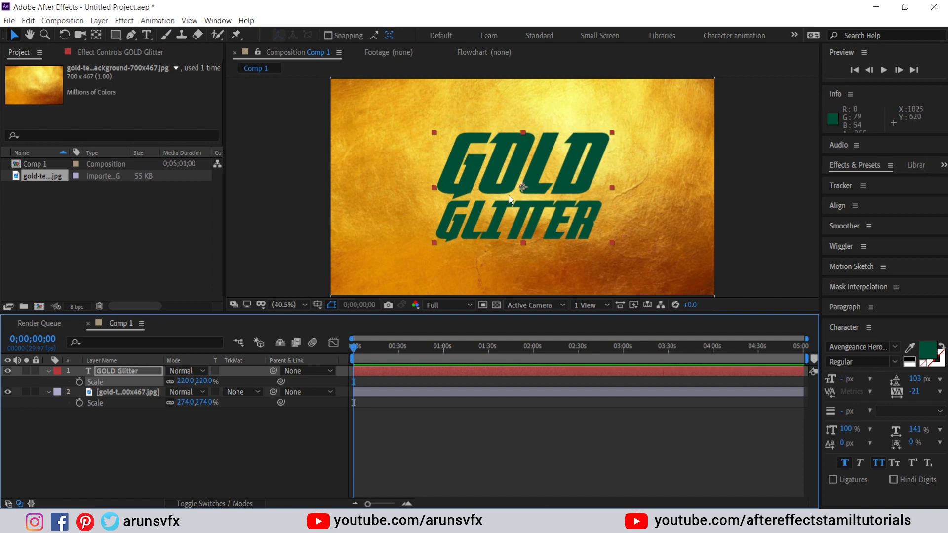
pyautogui.press(',')
pyautogui.press(',')
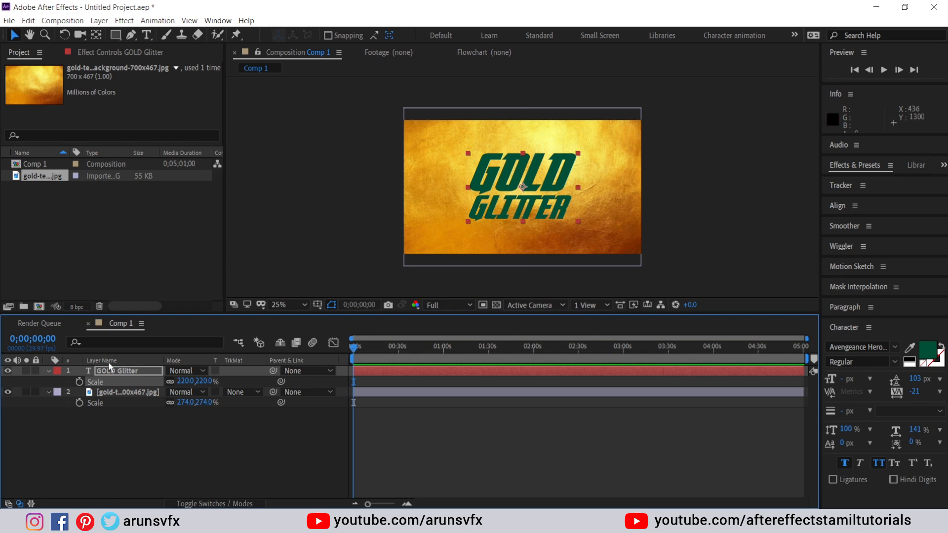
# Move the GOLD Glitter text layer below the gold texture layer and restore the original layer order.
pyautogui.press('Return')
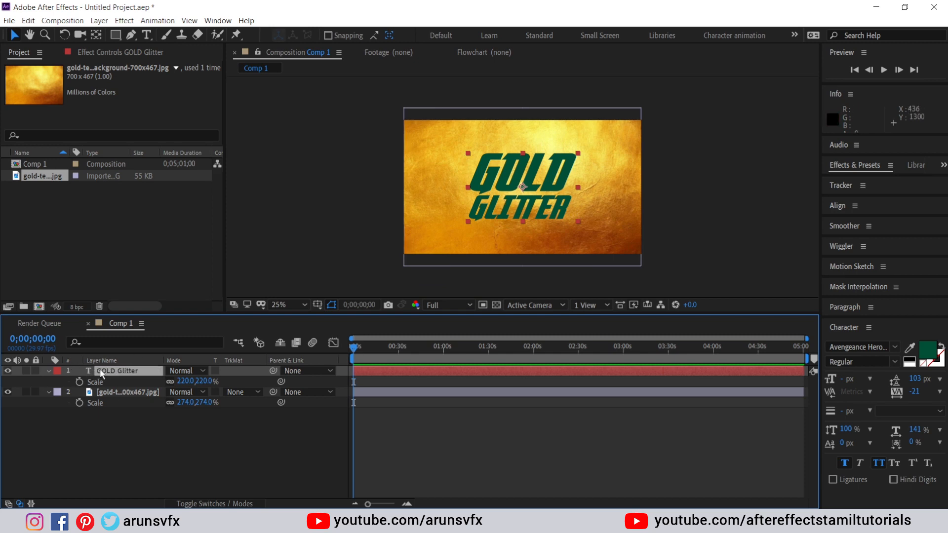
pyautogui.moveTo(101, 374); pyautogui.dragTo(98, 434)
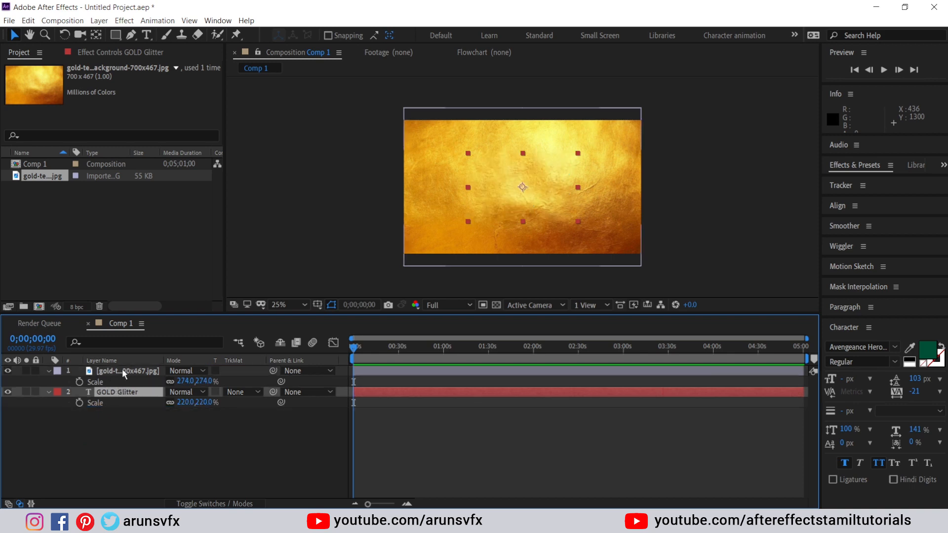
pyautogui.moveTo(122, 368); pyautogui.dragTo(122, 419)
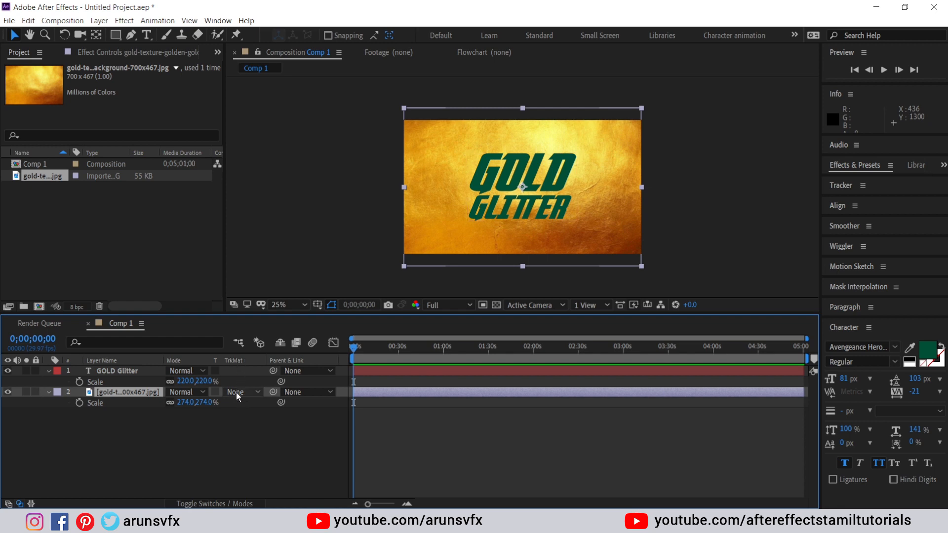
# Set the gold texture layer's track matte to Alpha Matte "GOLD Glitter".
pyautogui.click(208, 503)
pyautogui.click(207, 504)
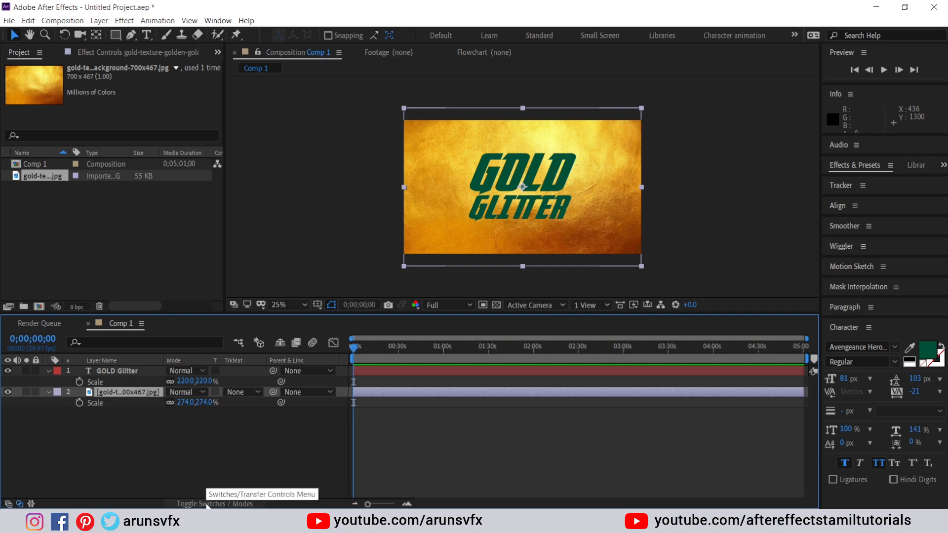
pyautogui.click(235, 392)
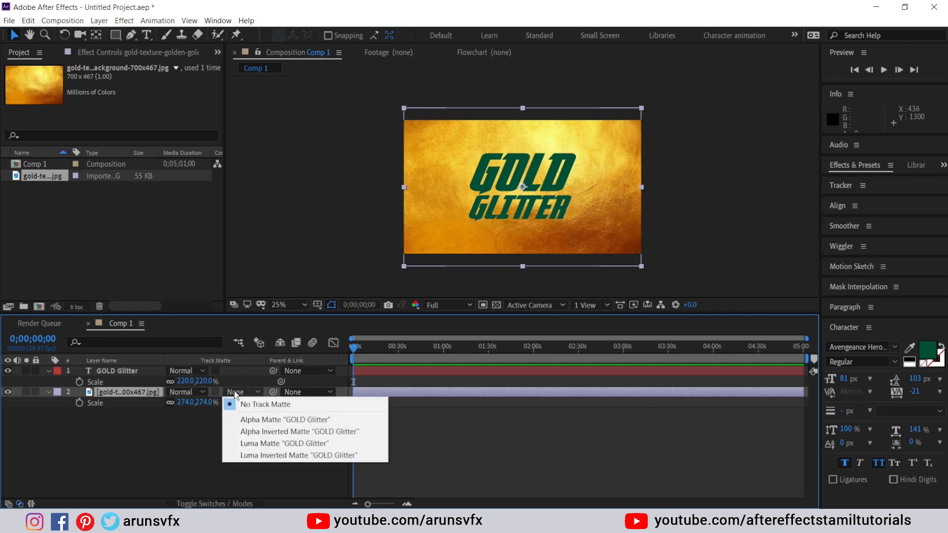
pyautogui.click(251, 422)
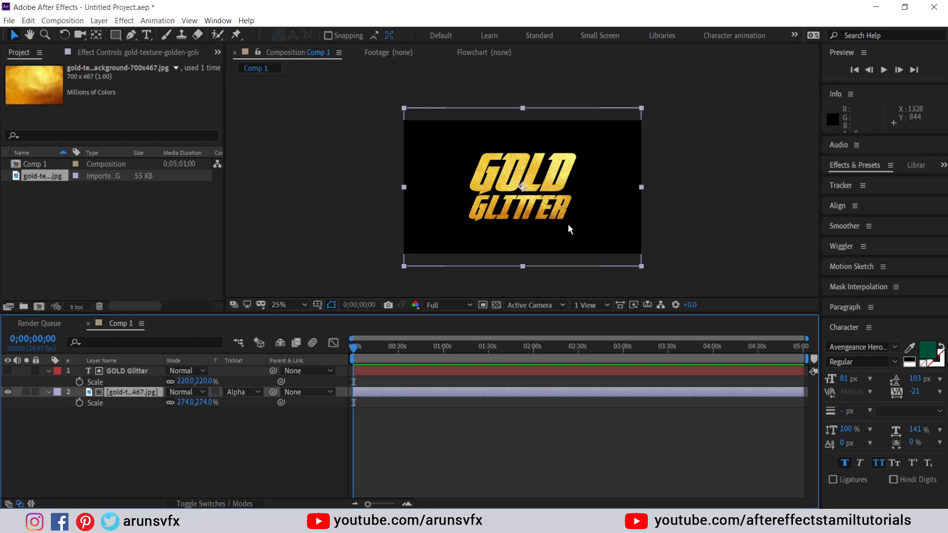
# Pre-compose the GOLD Glitter text and gold texture layers together into a new composition named Text.
pyautogui.press('.')
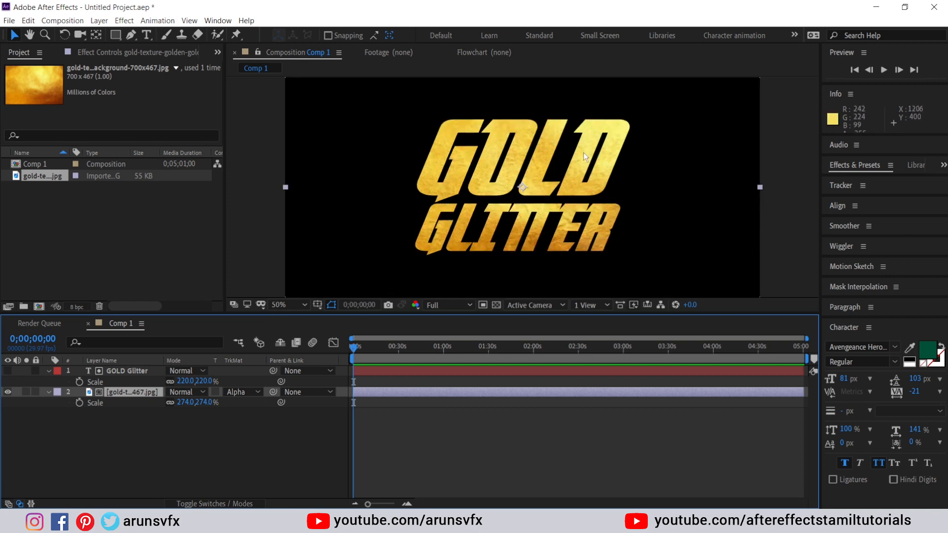
pyautogui.click(127, 370)
pyautogui.keyDown('ctrl'); pyautogui.click(132, 392); pyautogui.keyUp('ctrl')
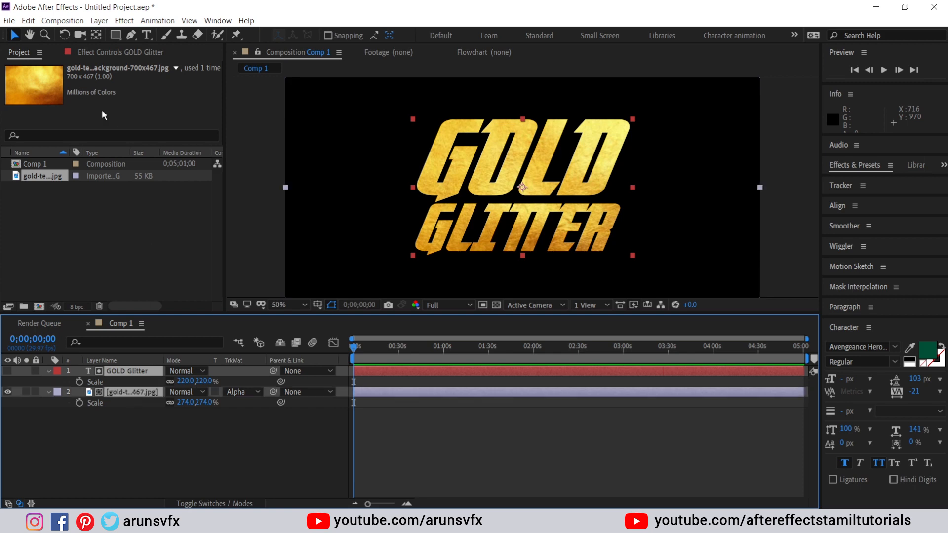
pyautogui.click(98, 21)
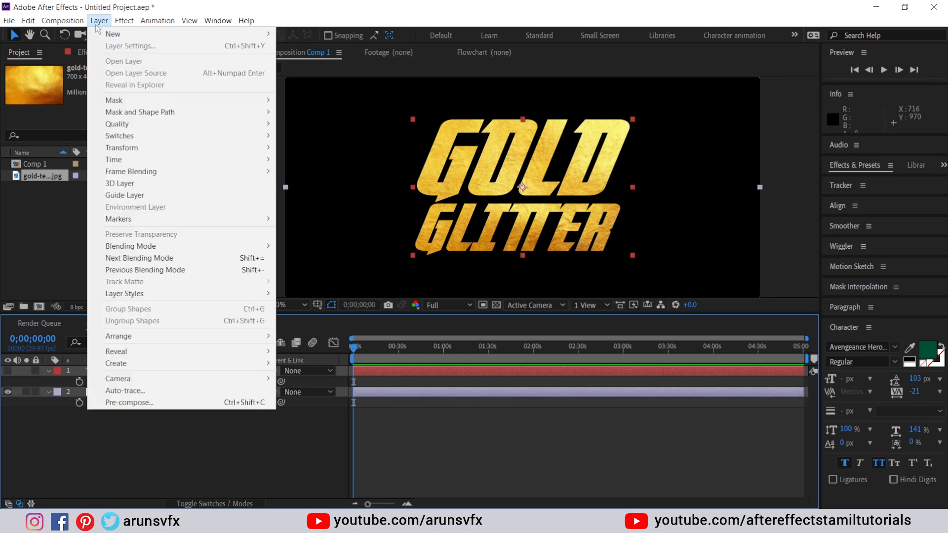
pyautogui.click(128, 402)
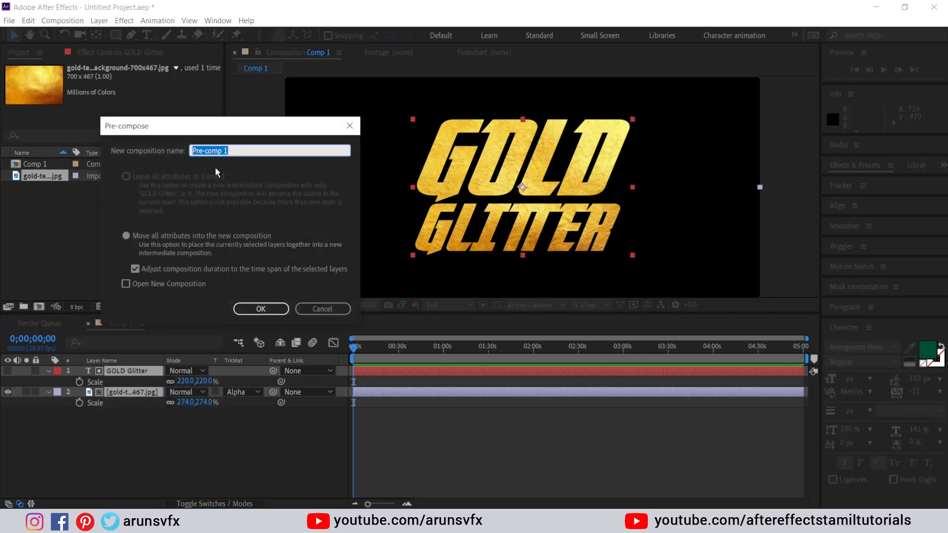
pyautogui.write('Text')
pyautogui.click(268, 320)
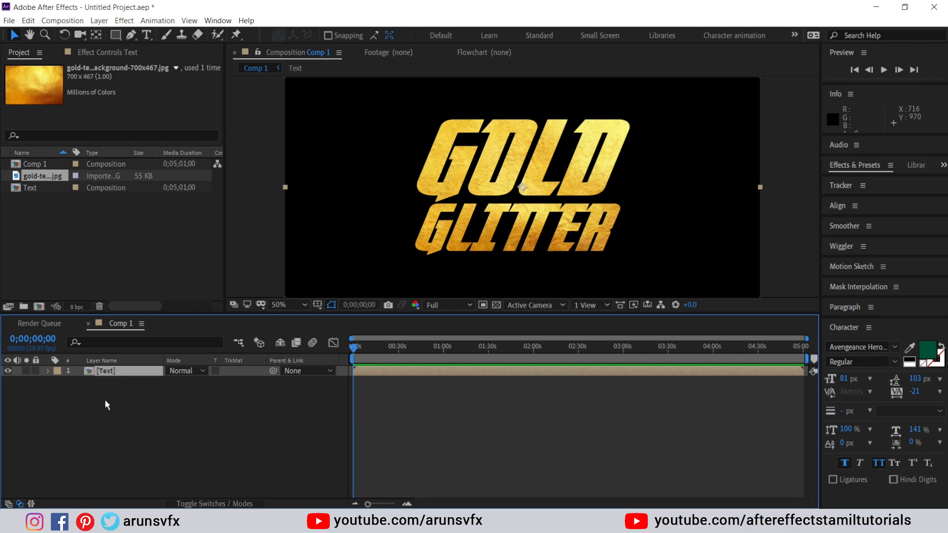
# Duplicate the Text layer in Comp 1.
pyautogui.hotkey('ctrl', 'd')
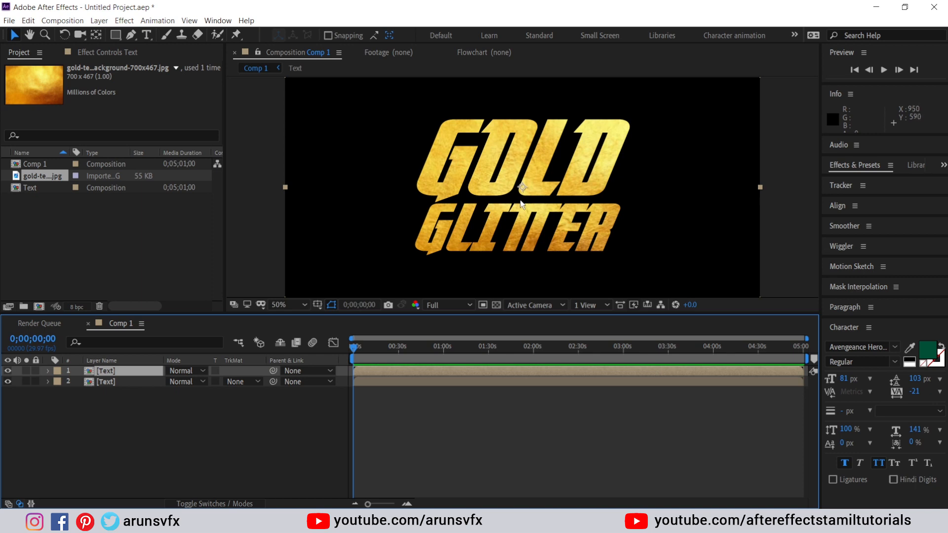
pyautogui.press('space')
pyautogui.moveTo(509, 168)
pyautogui.mouseDown()
pyautogui.moveTo(520, 177)
pyautogui.moveTo(508, 177)
pyautogui.mouseUp()
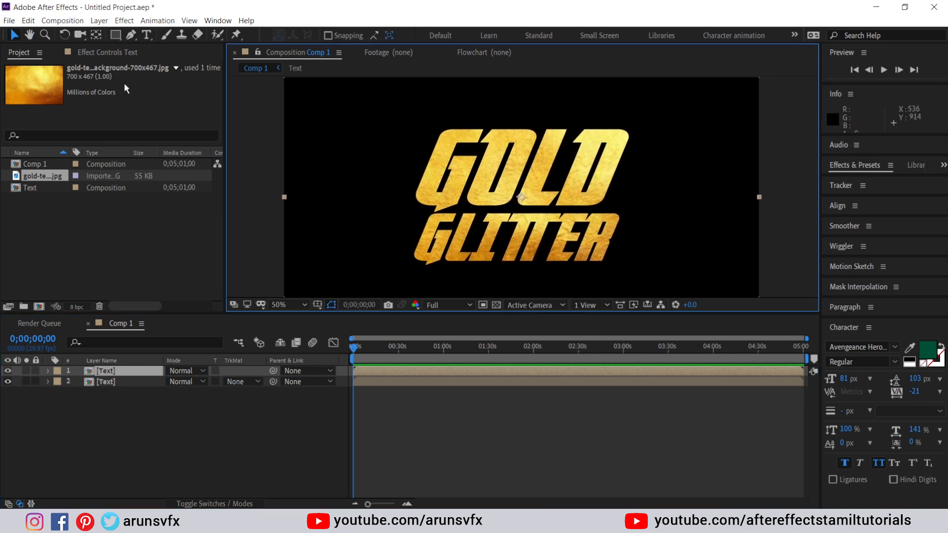
# Find the CC Particle World effect and apply it to the upper Text layer.
pyautogui.click(124, 21)
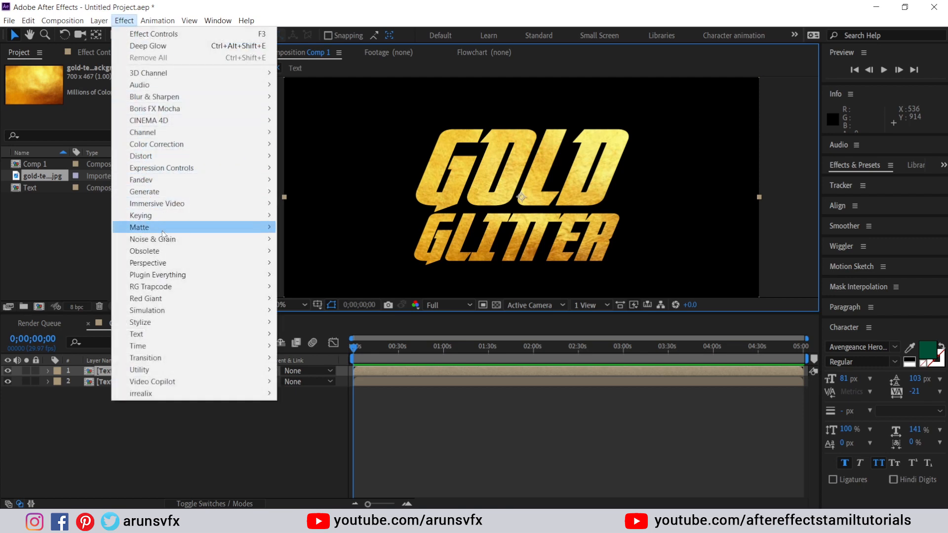
pyautogui.click(858, 175)
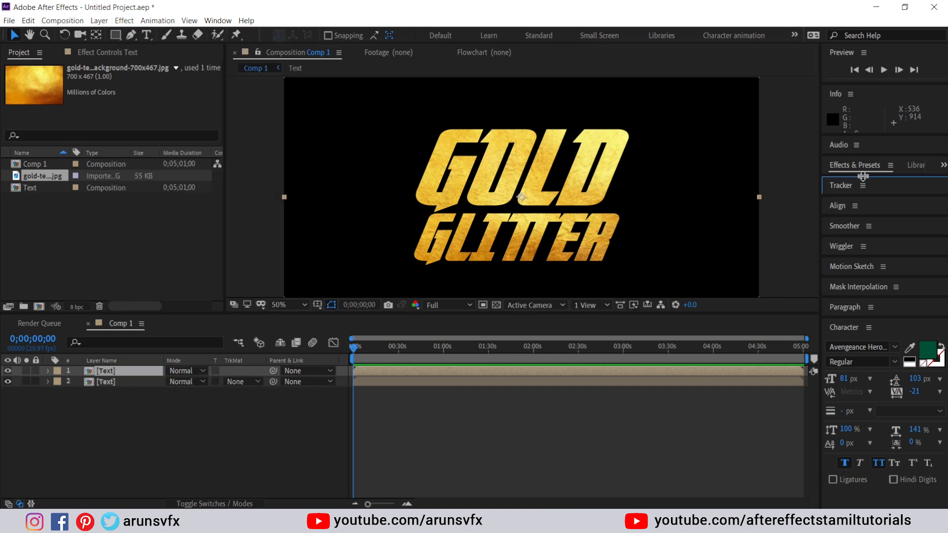
pyautogui.click(858, 172)
pyautogui.click(852, 182)
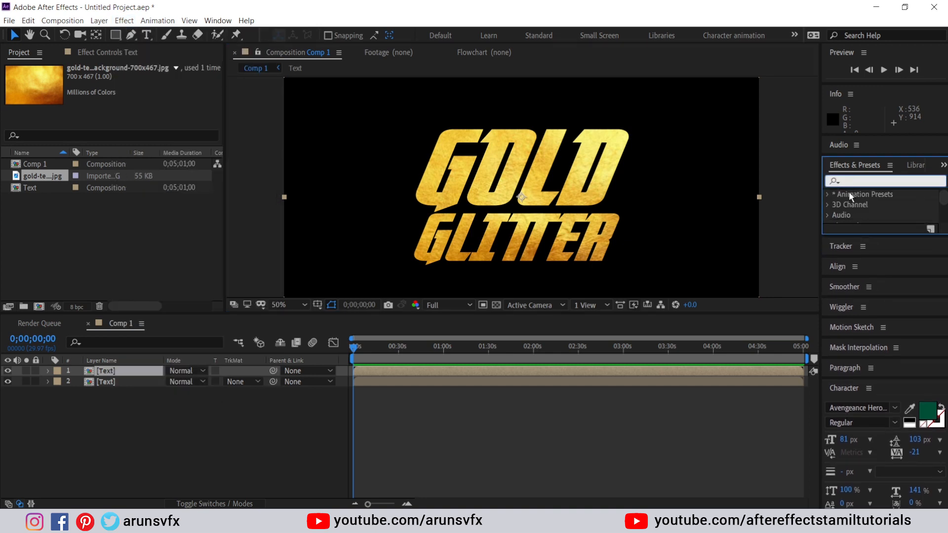
pyautogui.write('par')
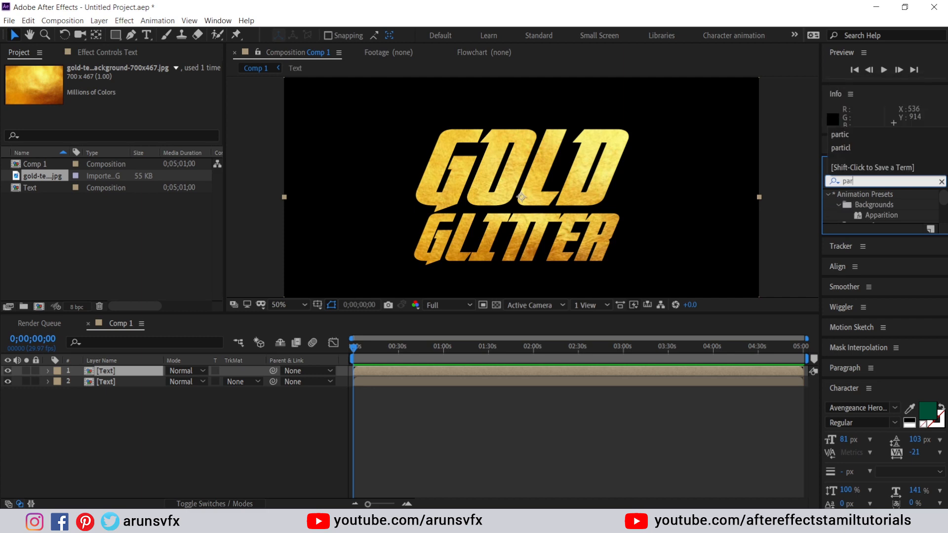
pyautogui.write('tic')
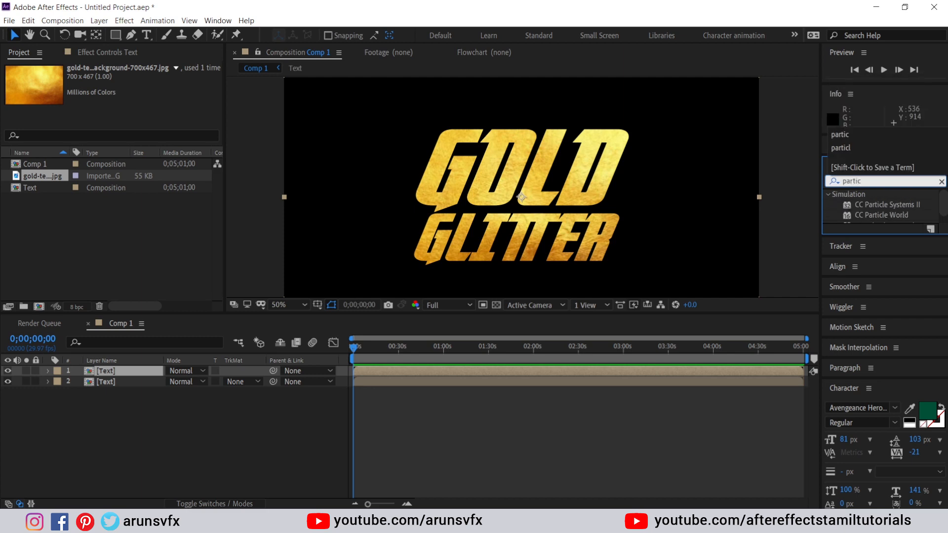
pyautogui.click(887, 216)
pyautogui.moveTo(887, 215); pyautogui.dragTo(500, 192)
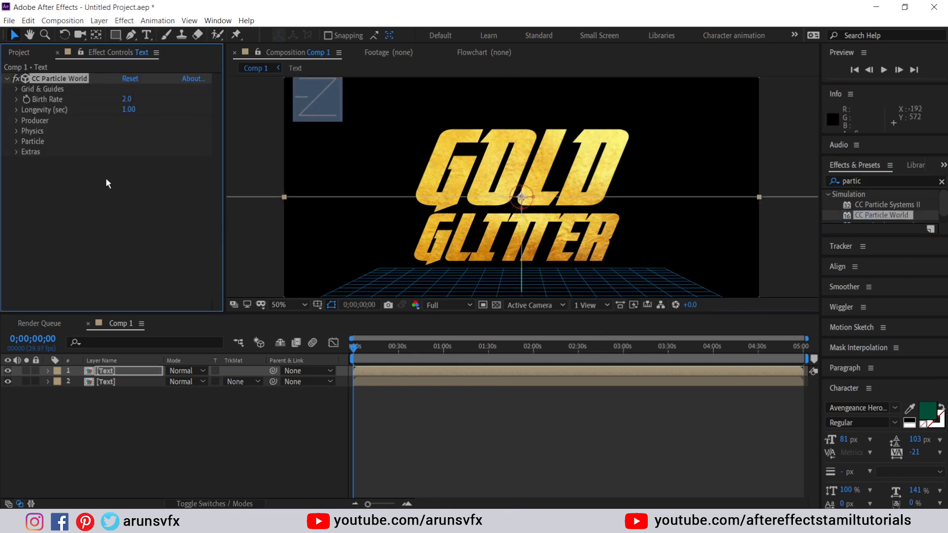
# Turn off the Position, Motion Path, Grid, Horizon and Axis Box guides of CC Particle World.
pyautogui.click(15, 89)
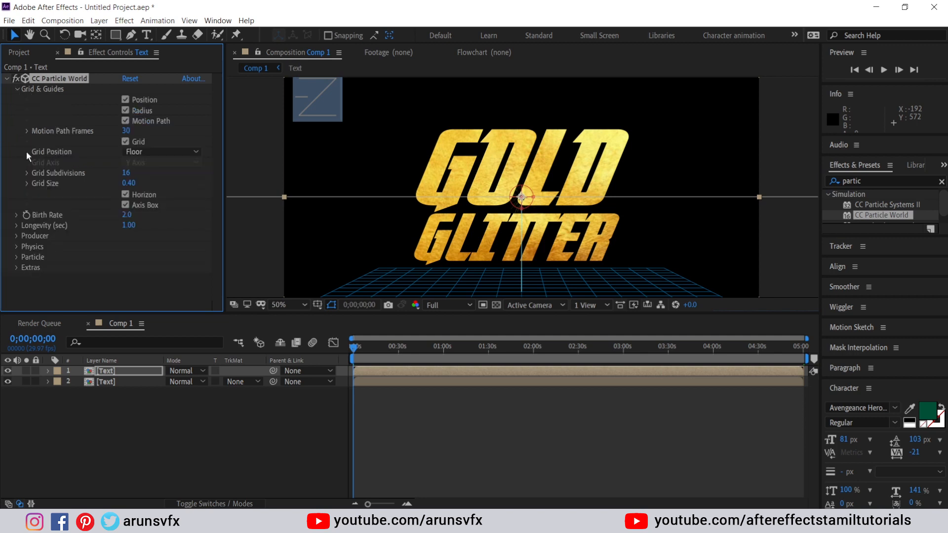
pyautogui.moveTo(576, 192)
pyautogui.mouseDown()
pyautogui.moveTo(573, 129)
pyautogui.moveTo(574, 186)
pyautogui.mouseUp()
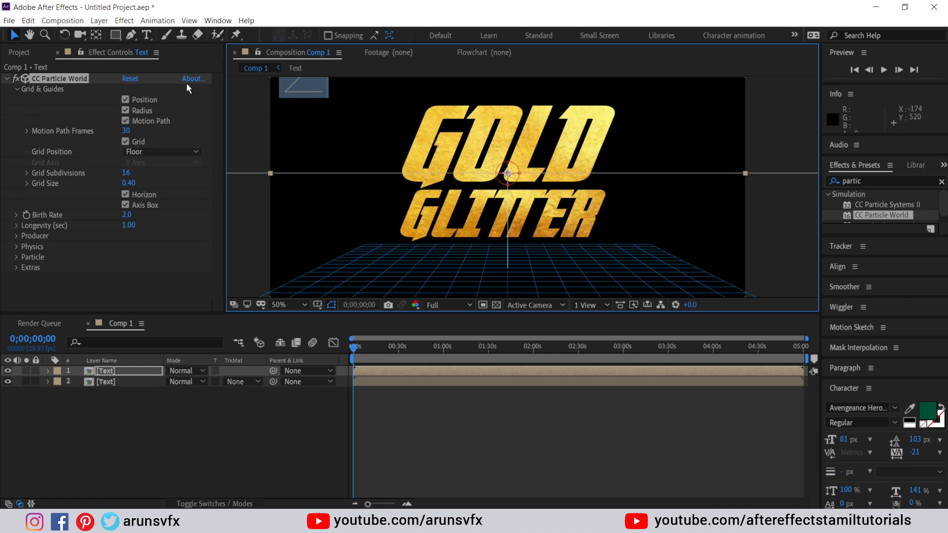
pyautogui.click(125, 99)
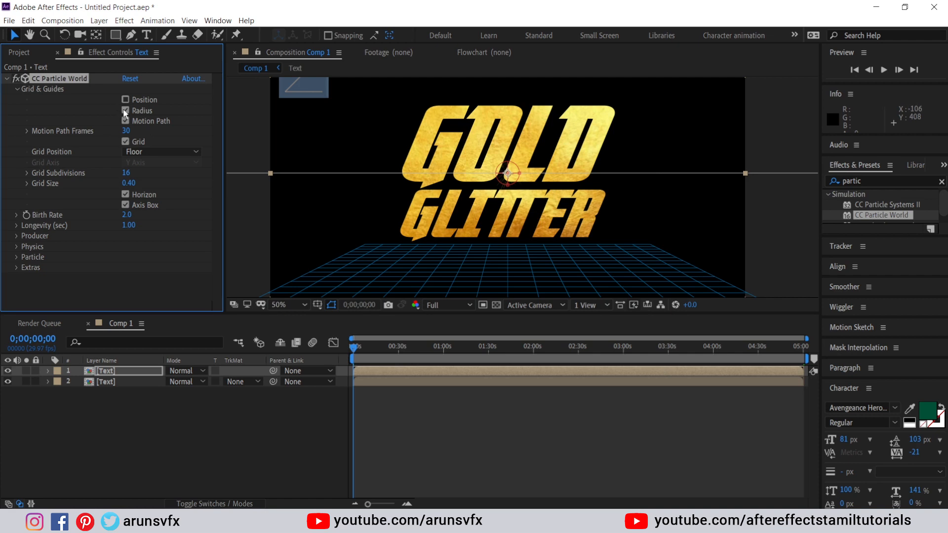
pyautogui.click(126, 120)
pyautogui.click(125, 141)
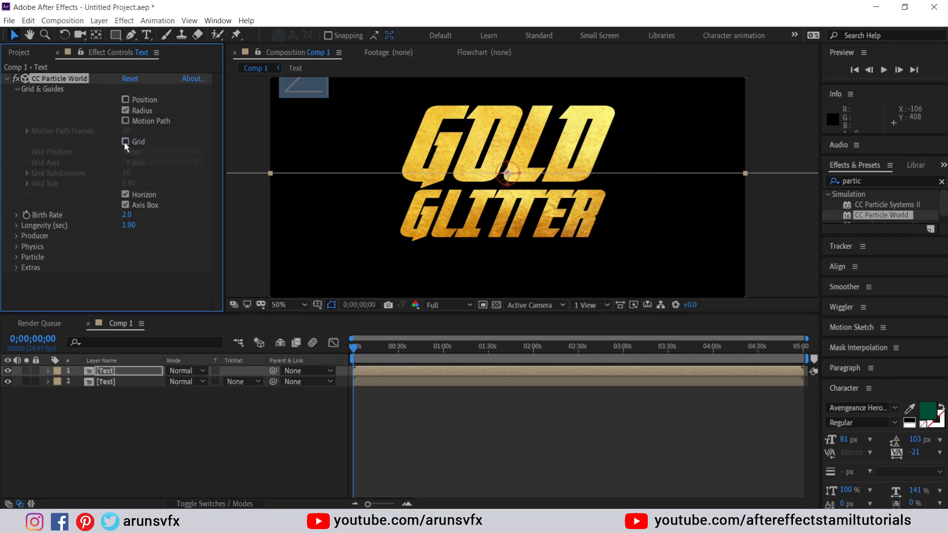
pyautogui.click(125, 195)
pyautogui.click(127, 205)
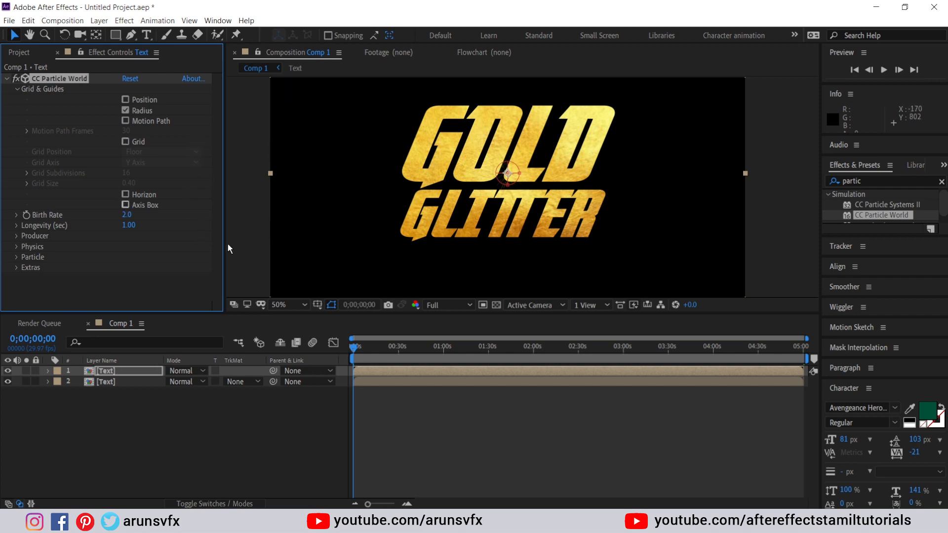
# Set the particle Birth Rate to 10000 and Longevity to 50 seconds.
pyautogui.click(127, 215)
pyautogui.write('0.0000')
pyautogui.press('Return')
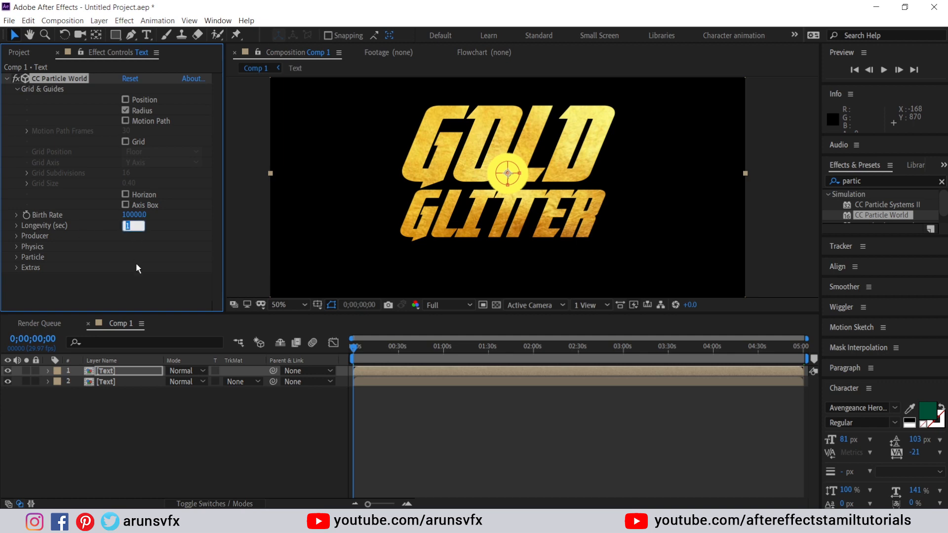
pyautogui.write('50')
pyautogui.press('Return')
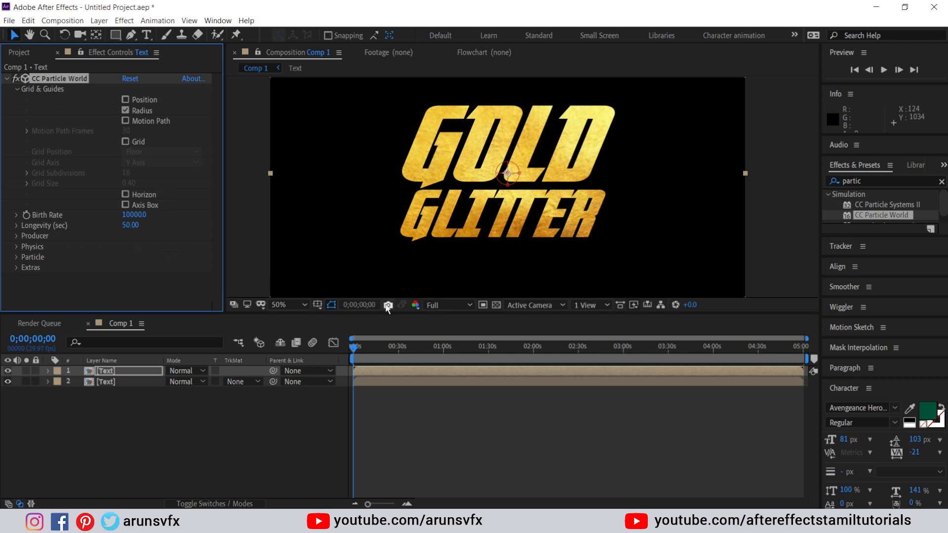
# Keyframe the Birth Rate at frame 0, set it to 0 at frame 1, and check the following frame.
pyautogui.moveTo(368, 503)
pyautogui.mouseDown()
pyautogui.moveTo(399, 505)
pyautogui.moveTo(385, 507)
pyautogui.mouseUp()
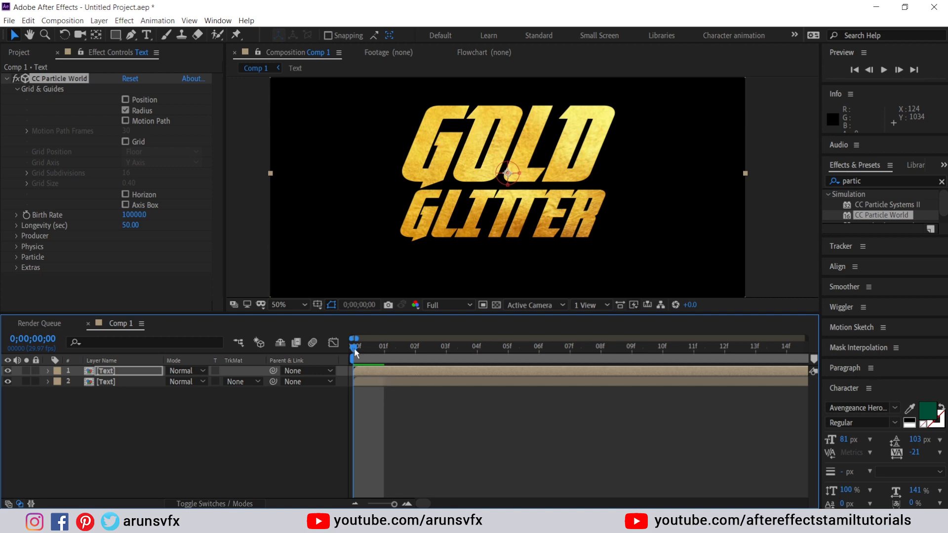
pyautogui.moveTo(355, 351)
pyautogui.mouseDown()
pyautogui.moveTo(498, 344)
pyautogui.moveTo(355, 351)
pyautogui.mouseUp()
pyautogui.click(27, 214)
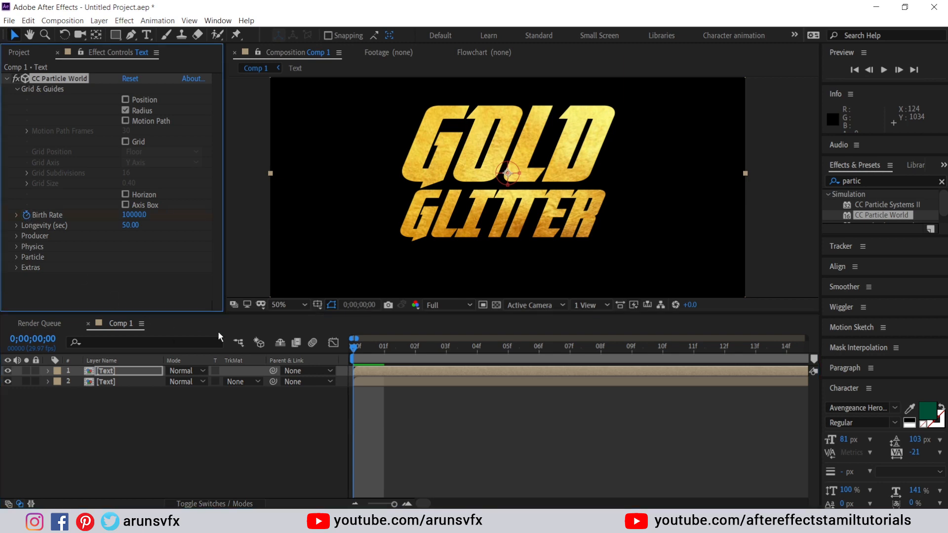
pyautogui.moveTo(353, 351); pyautogui.dragTo(384, 351)
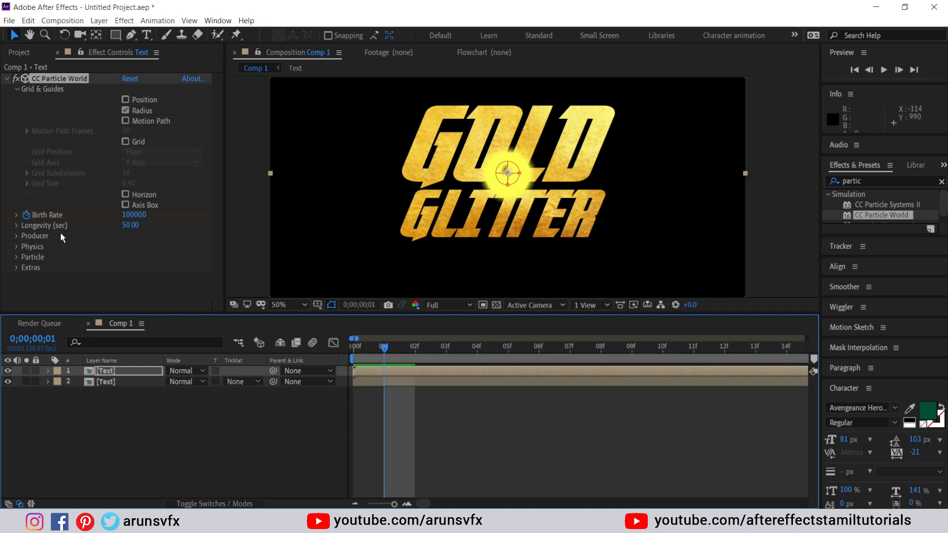
pyautogui.click(133, 215)
pyautogui.write('0')
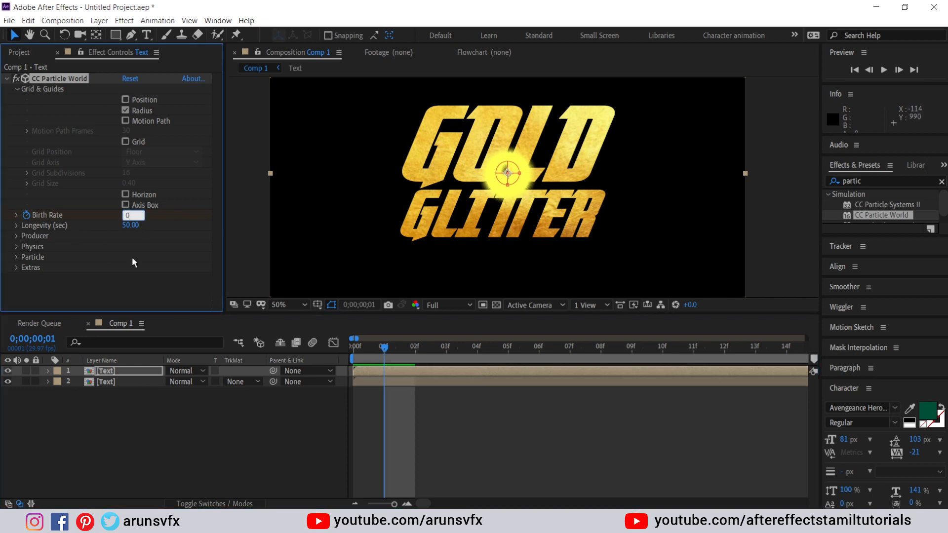
pyautogui.press('Return')
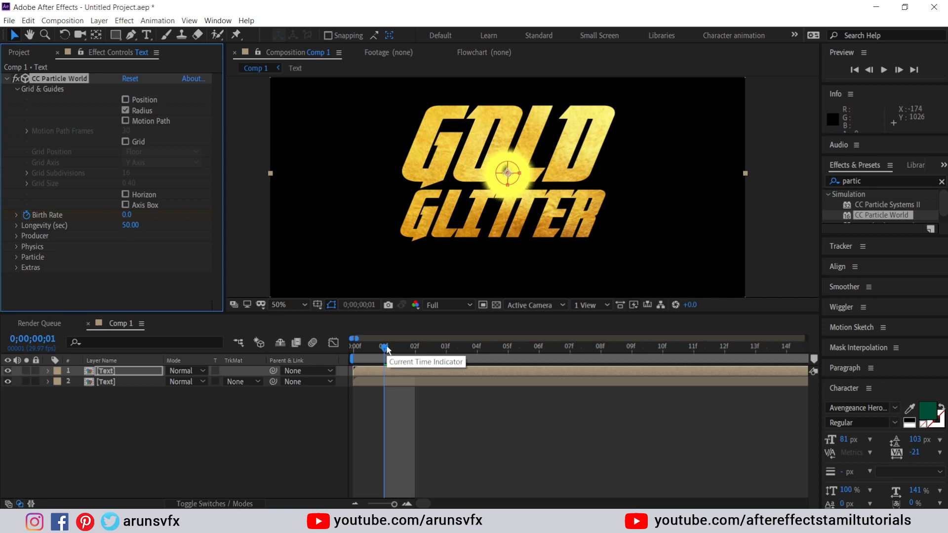
pyautogui.moveTo(388, 349); pyautogui.dragTo(425, 344)
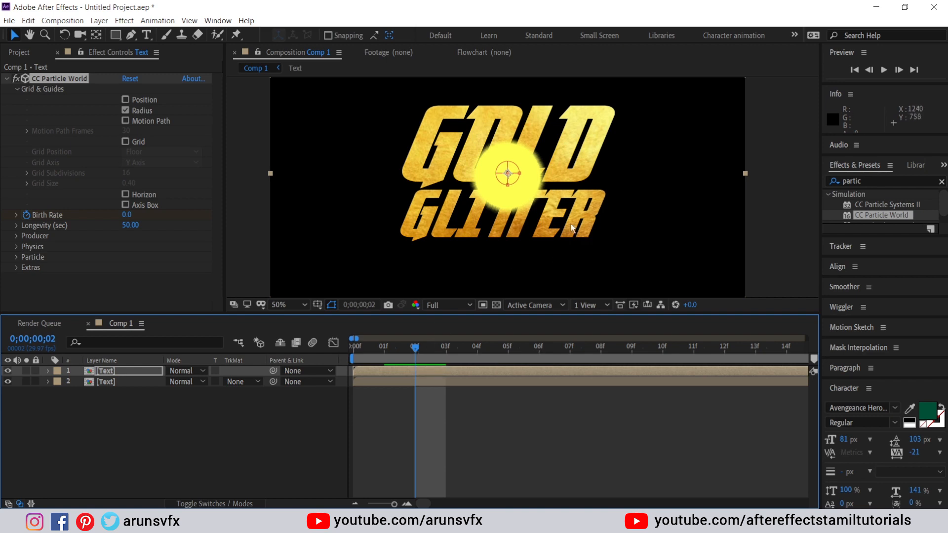
pyautogui.moveTo(417, 351); pyautogui.dragTo(384, 349)
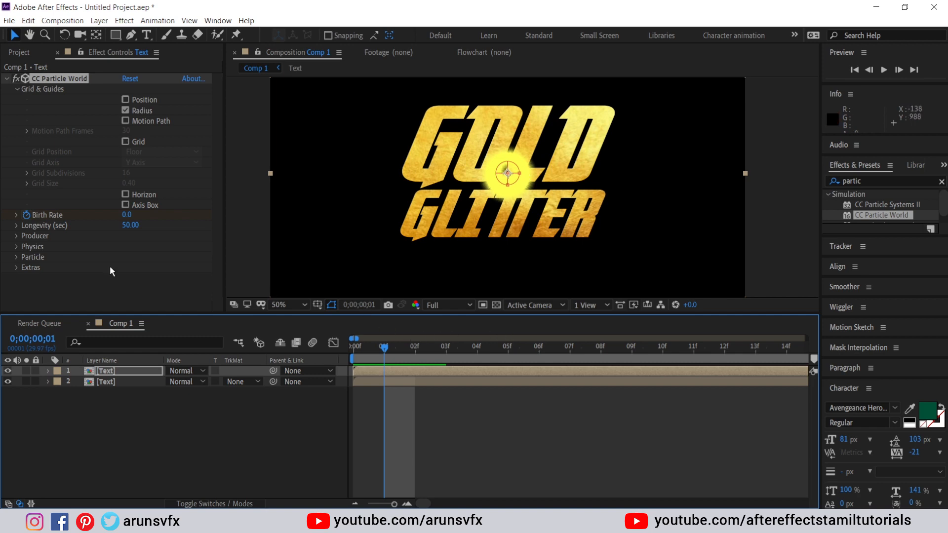
# Widen the particle producer to the composition edges, with Radius X about 0.497 and Radius Y about 0.280.
pyautogui.click(19, 235)
pyautogui.scroll(-1, 109, 165)
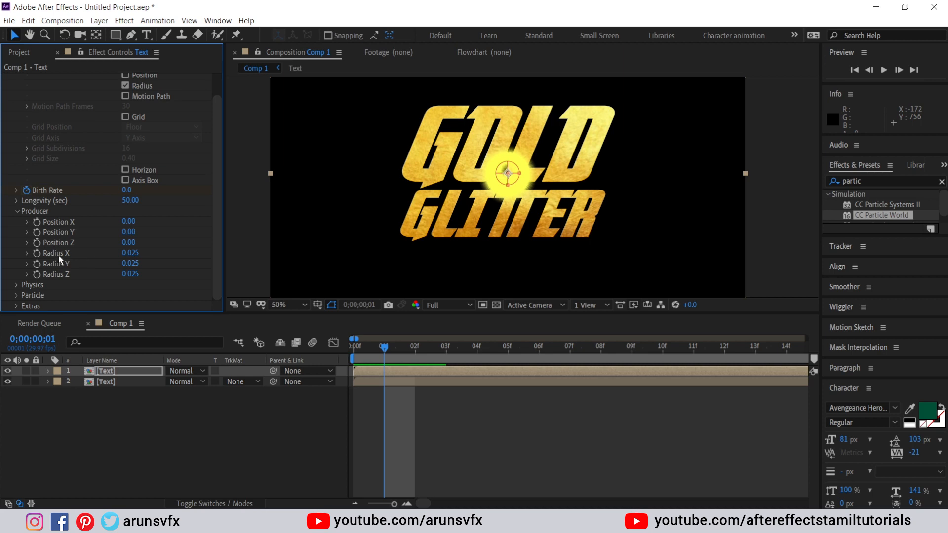
pyautogui.moveTo(138, 253); pyautogui.dragTo(136, 253)
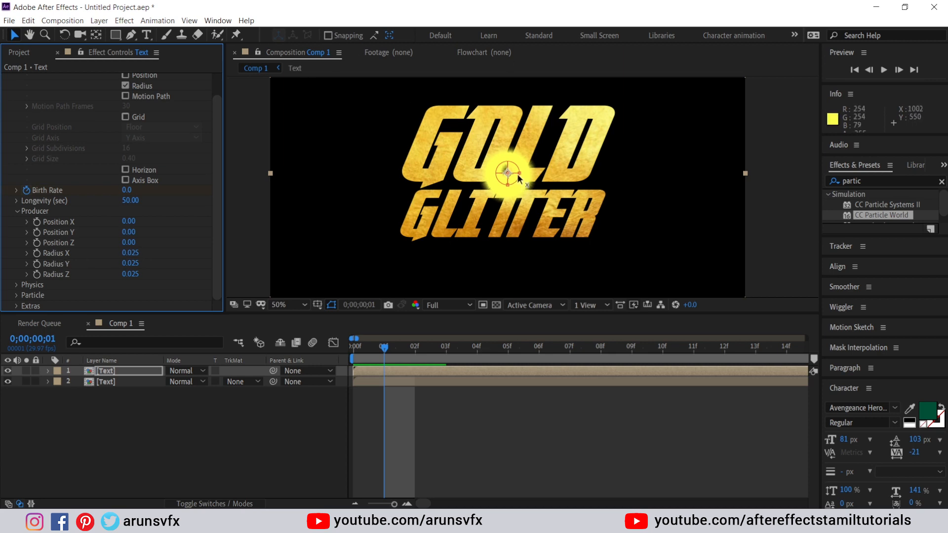
pyautogui.moveTo(521, 174); pyautogui.dragTo(744, 192)
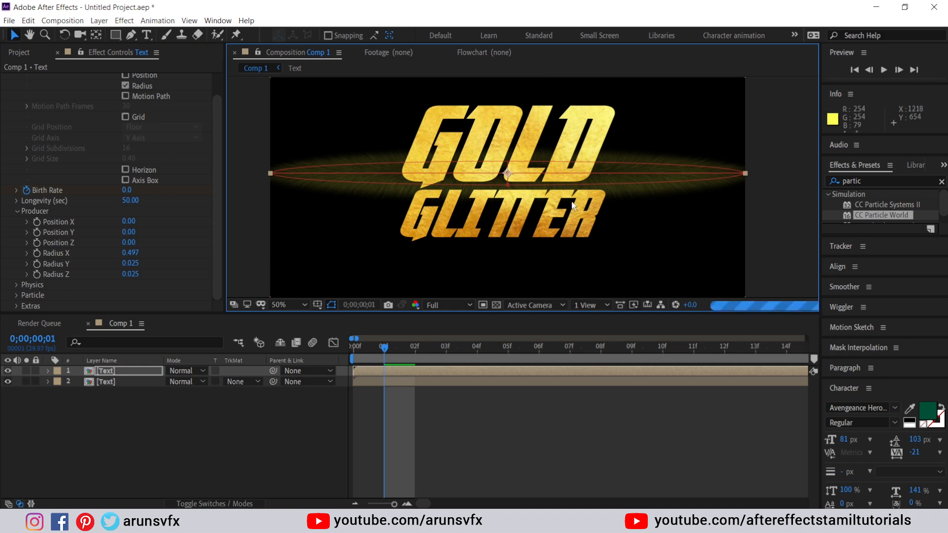
pyautogui.click(299, 302)
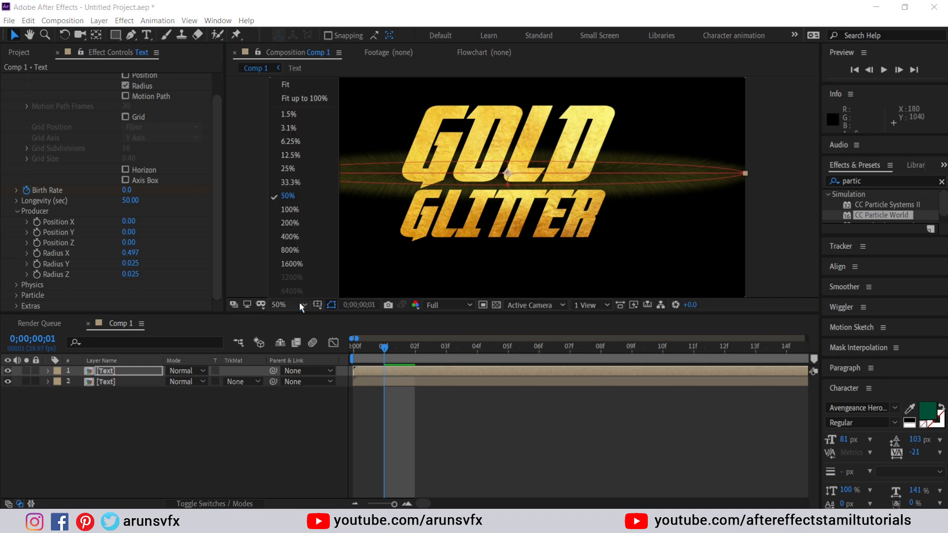
pyautogui.click(283, 86)
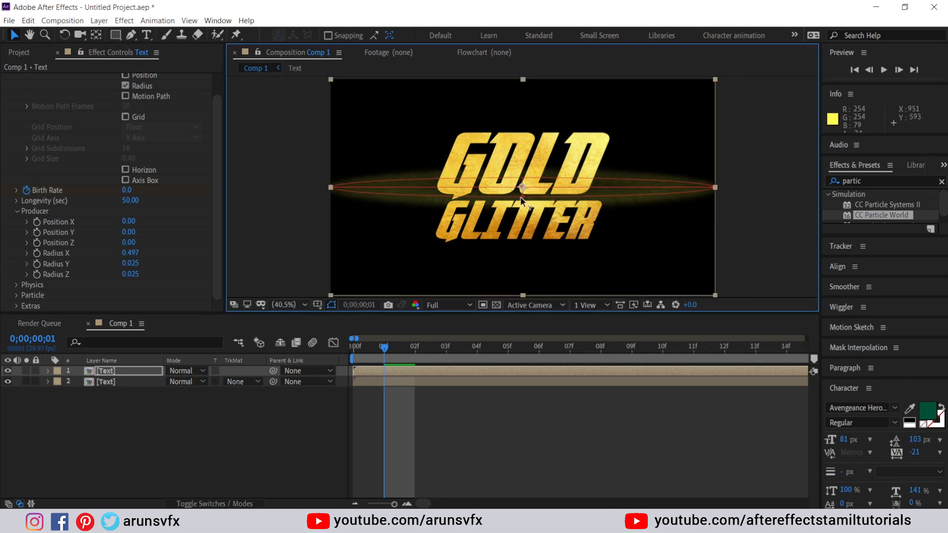
pyautogui.moveTo(524, 196); pyautogui.dragTo(524, 296)
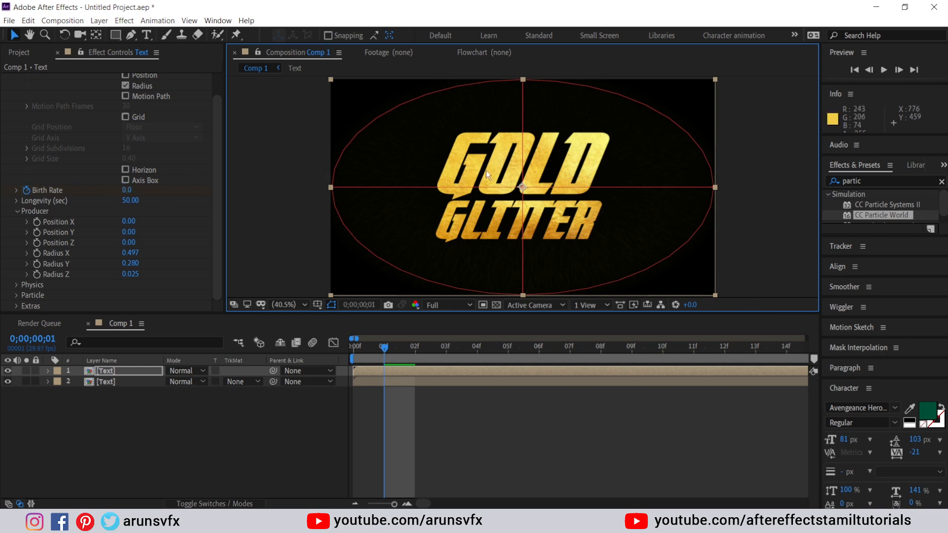
# Set the particle physics Velocity, Gravity, Extra and Extra Angle all to 0.
pyautogui.click(15, 284)
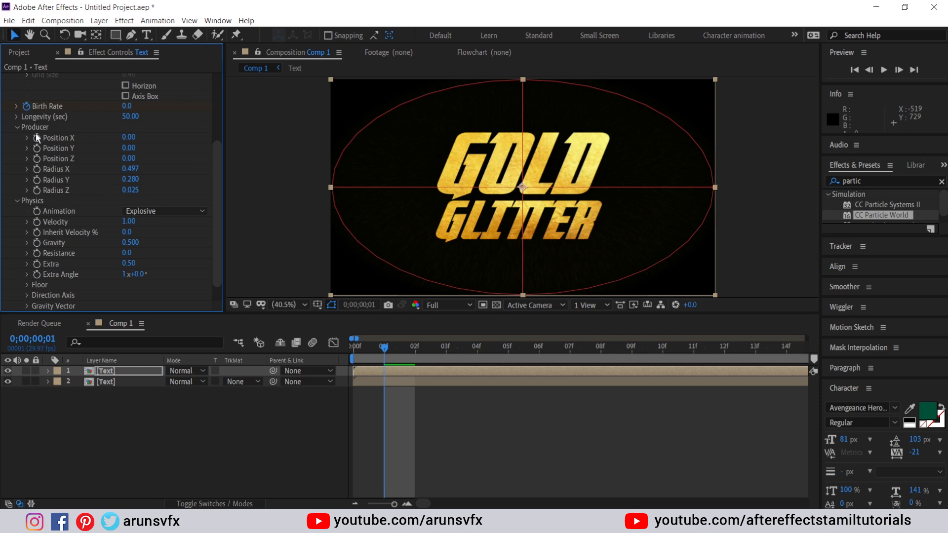
pyautogui.scroll(-1, 73, 110)
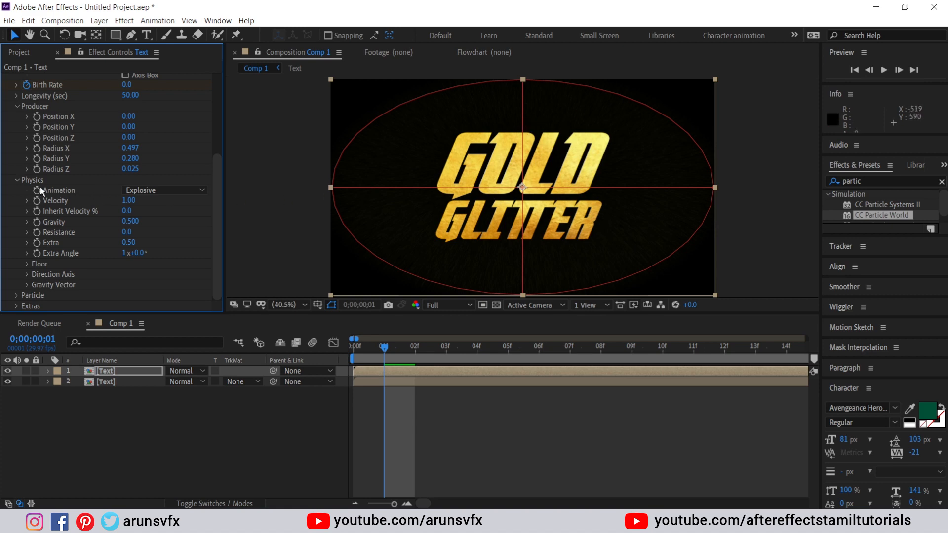
pyautogui.click(155, 191)
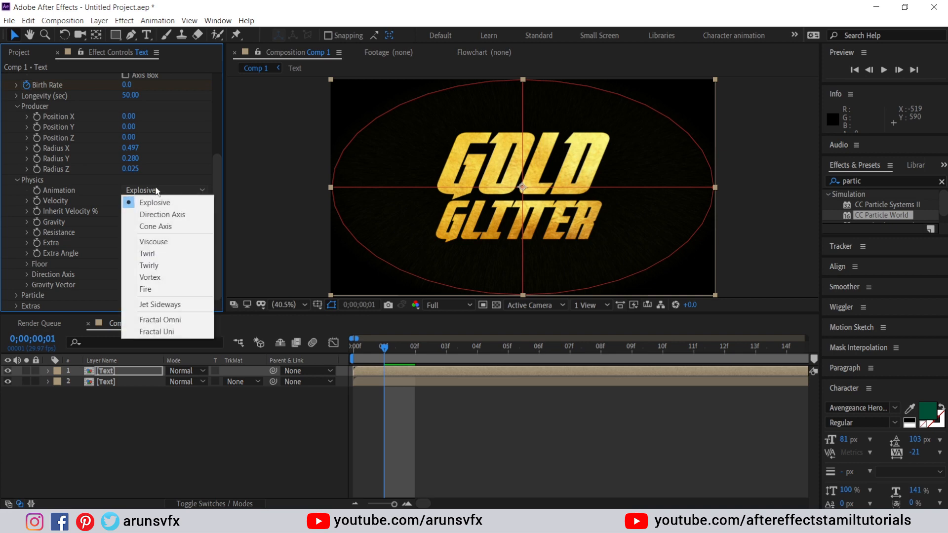
pyautogui.click(81, 197)
pyautogui.click(129, 200)
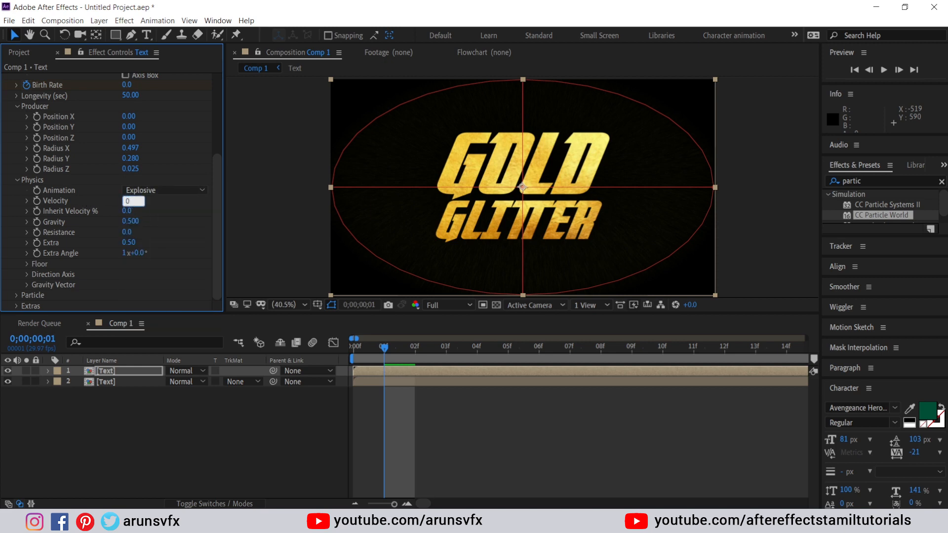
pyautogui.write('0')
pyautogui.click(129, 222)
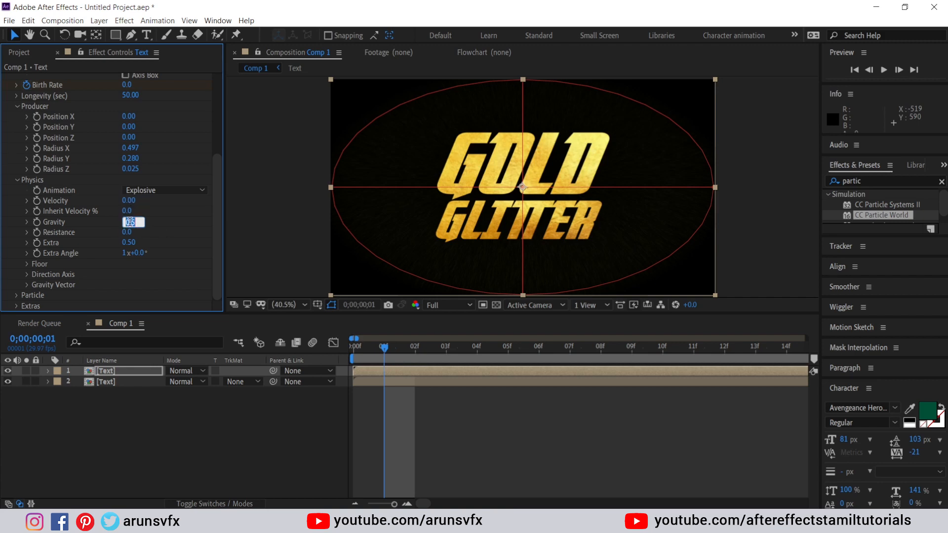
pyautogui.write('0')
pyautogui.press('Return')
pyautogui.click(129, 245)
pyautogui.click(122, 251)
pyautogui.write('000')
pyautogui.press('Return')
pyautogui.click(26, 264)
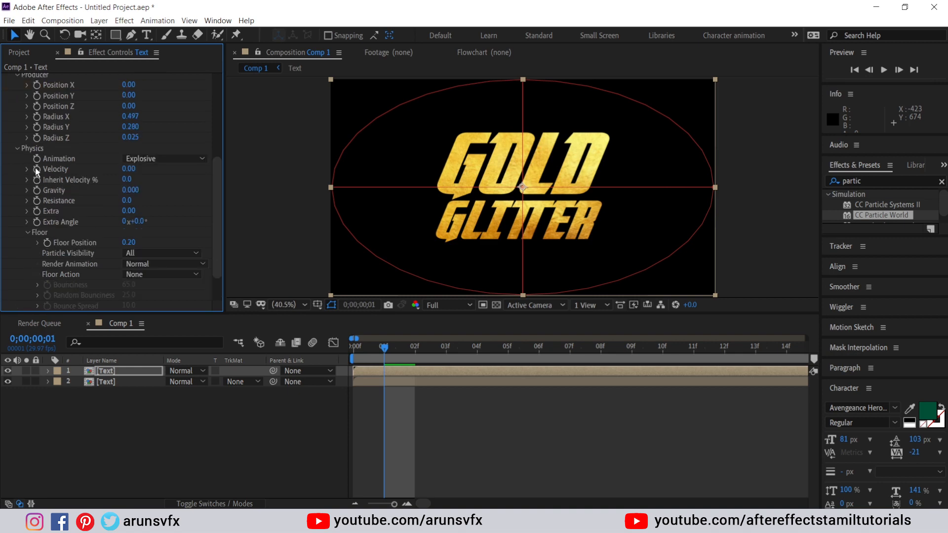
pyautogui.scroll(-2, 82, 248)
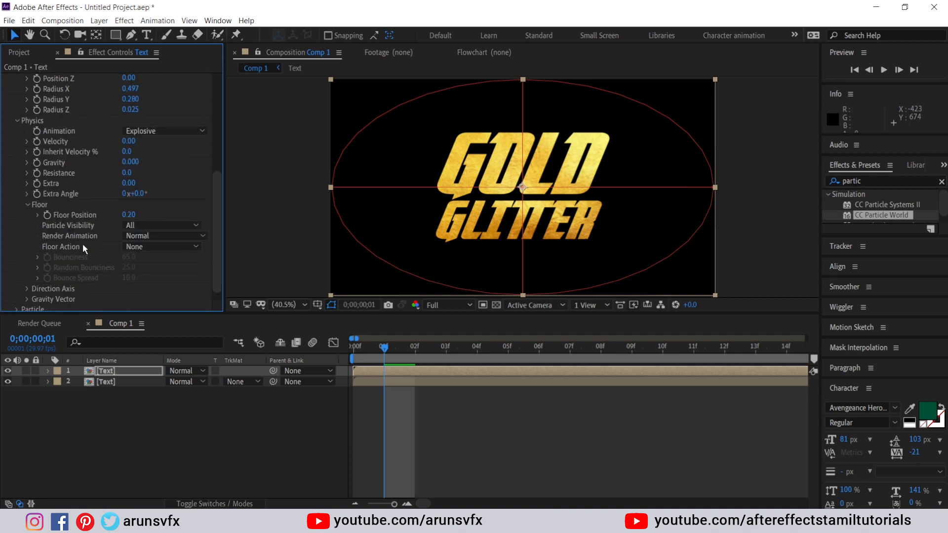
pyautogui.scroll(-1, 83, 245)
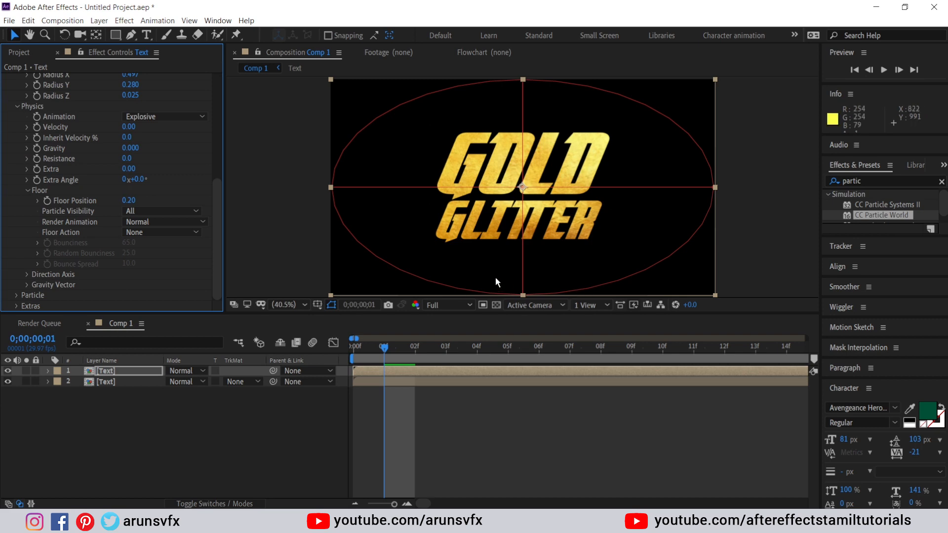
pyautogui.click(27, 191)
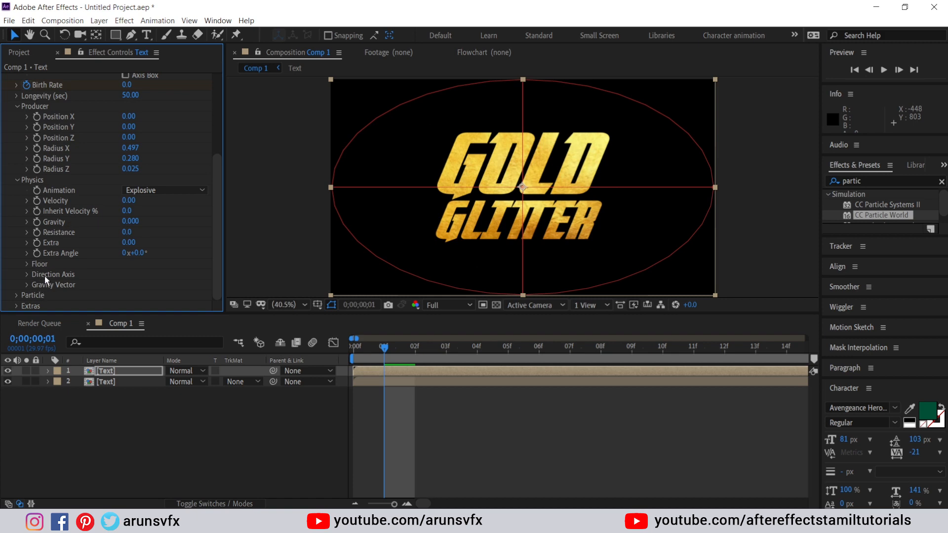
# Set the Particle Type of the CC Particle World effect to QuadPolygon.
pyautogui.click(17, 295)
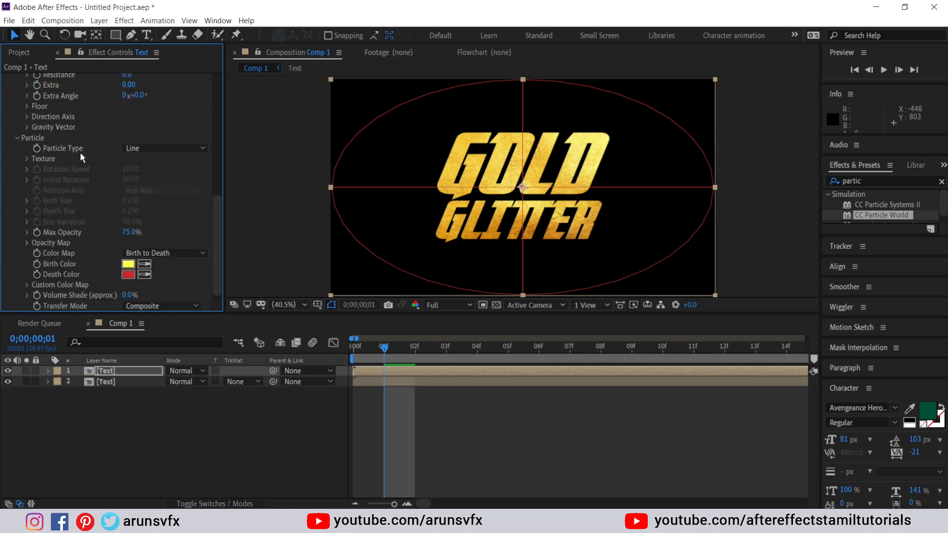
pyautogui.click(161, 150)
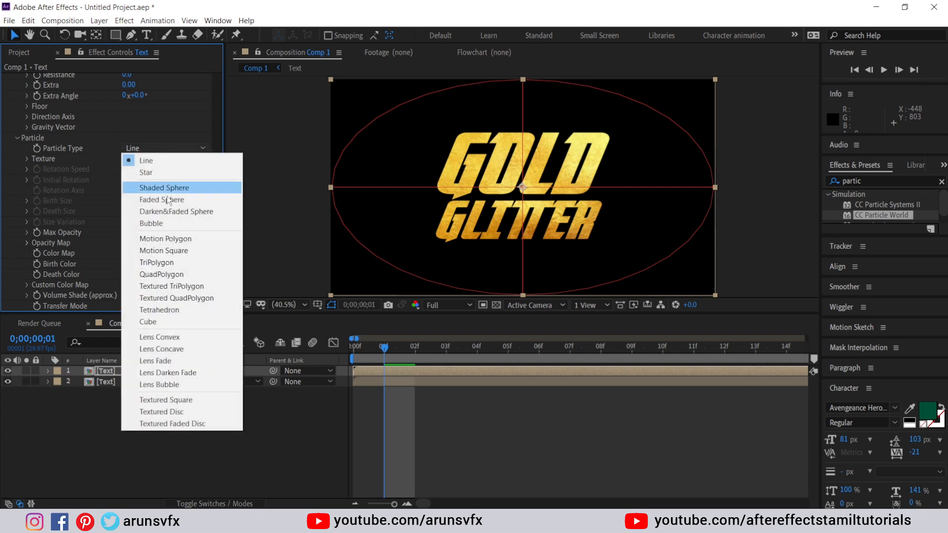
pyautogui.click(162, 274)
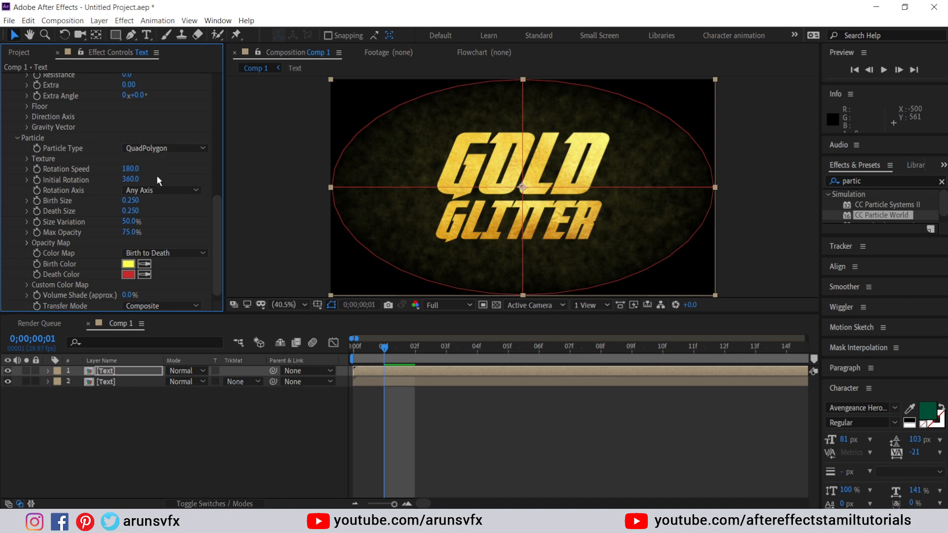
pyautogui.click(157, 149)
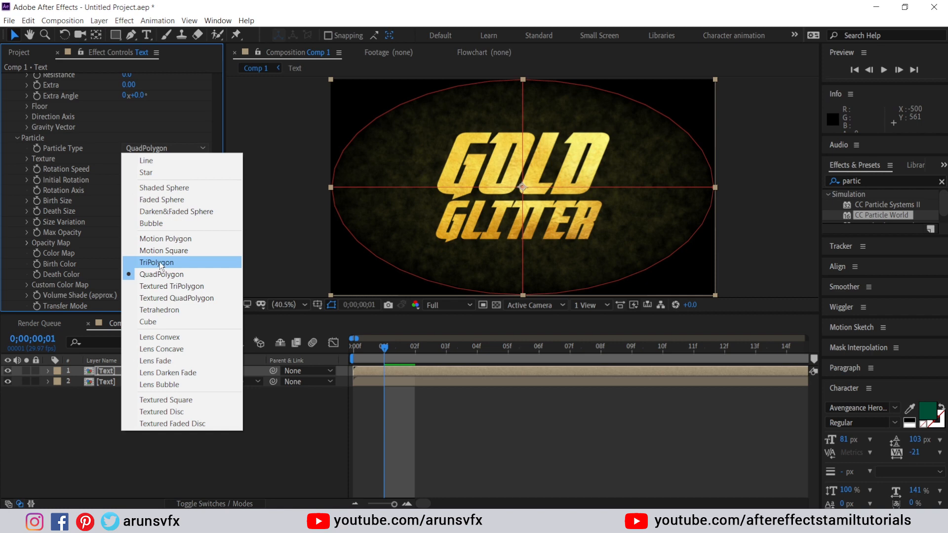
pyautogui.click(153, 274)
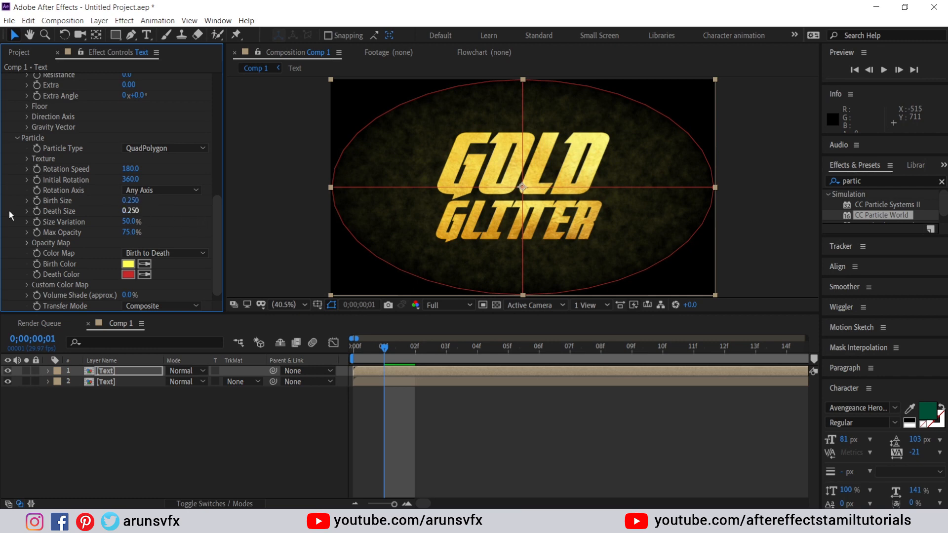
# Set the particle Death Size to 0, Size Variation to 100% and Max Opacity to 100%.
pyautogui.click(129, 211)
pyautogui.write('0')
pyautogui.press('Return')
pyautogui.click(130, 222)
pyautogui.write('100')
pyautogui.press('Return')
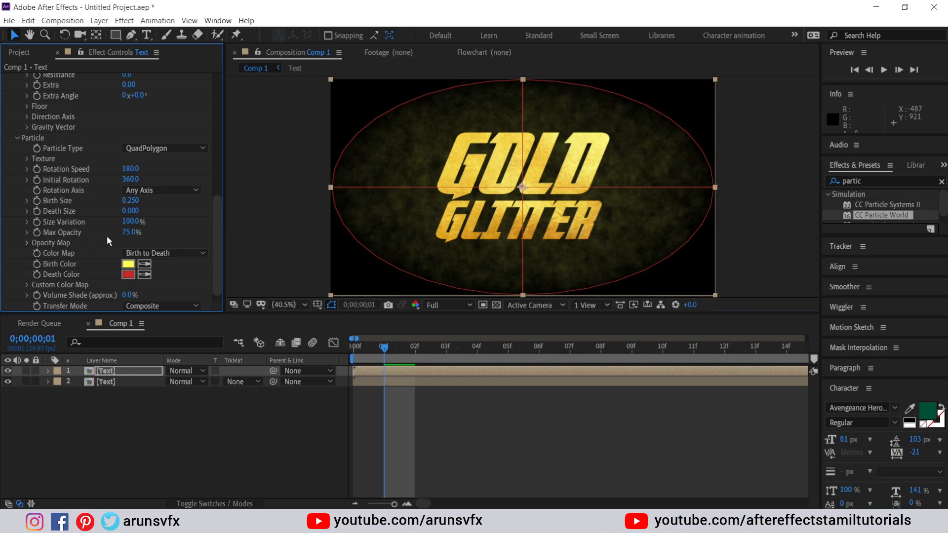
pyautogui.click(130, 235)
pyautogui.write('100')
pyautogui.press('Return')
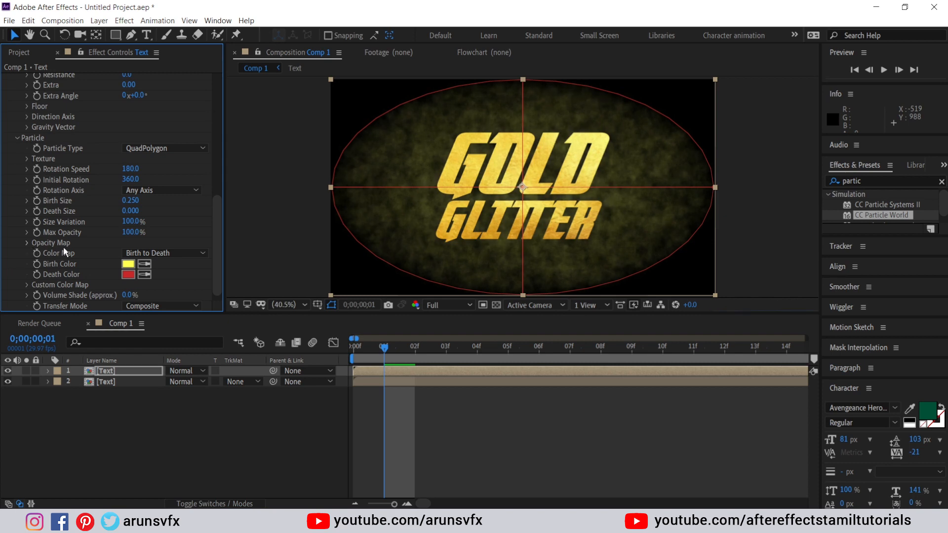
# Set the particle Color Map to Origin Constant and redraw the Opacity Map as full opacity over the whole lifetime.
pyautogui.click(188, 256)
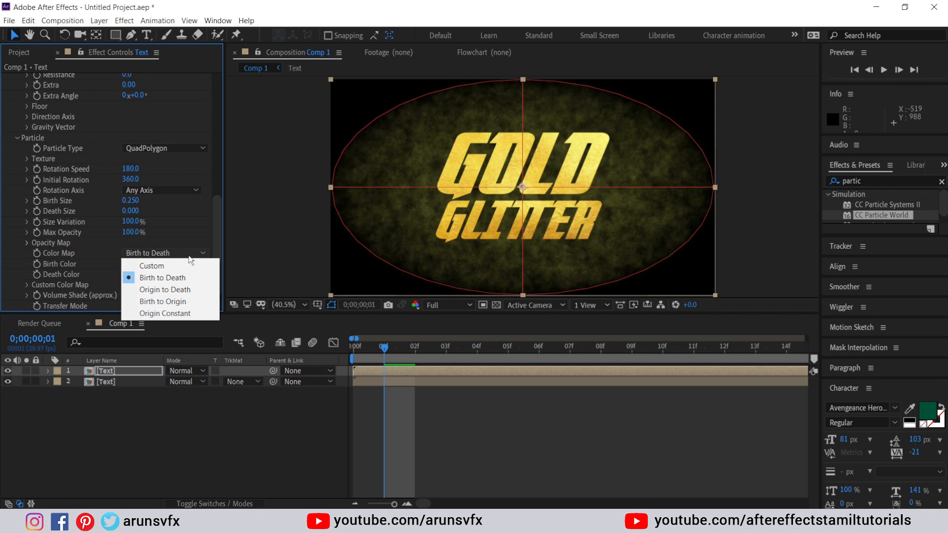
pyautogui.click(174, 316)
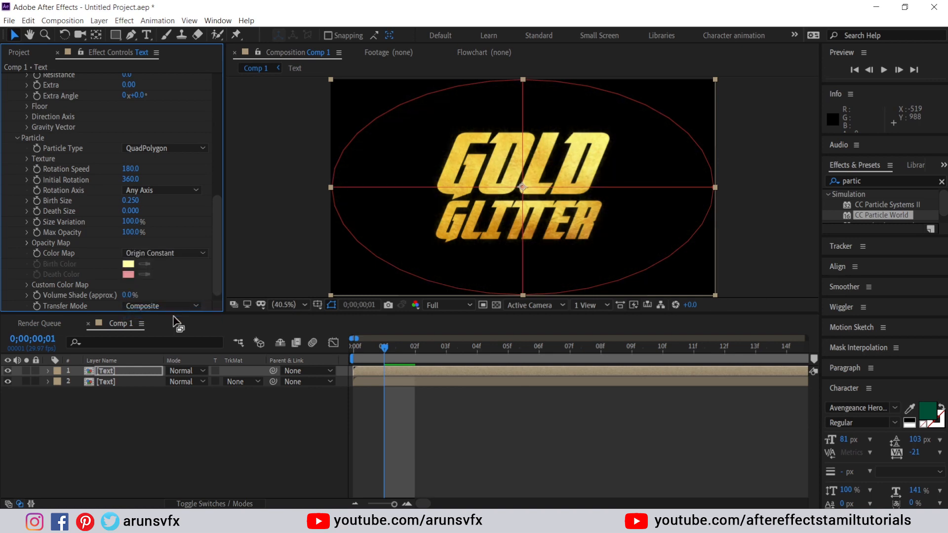
pyautogui.scroll(-1, 147, 186)
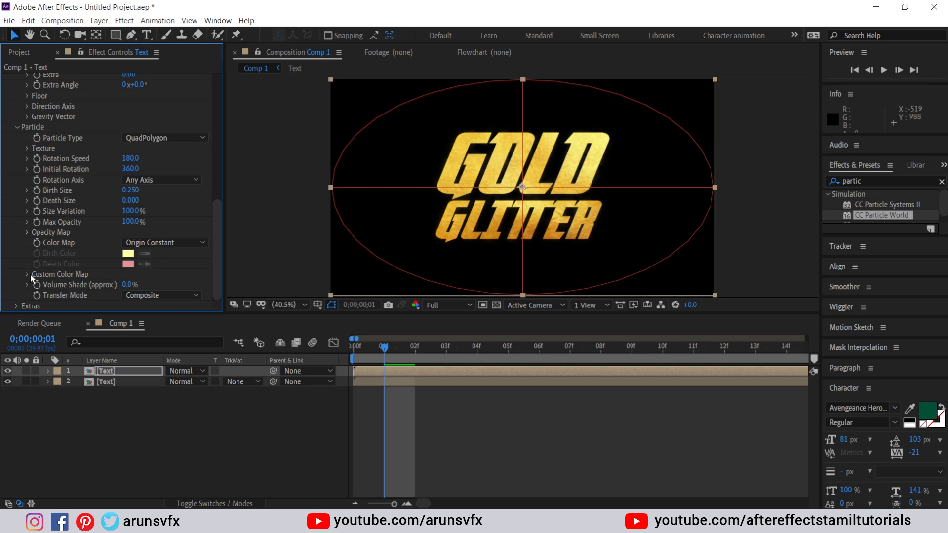
pyautogui.click(26, 232)
pyautogui.scroll(-5, 45, 229)
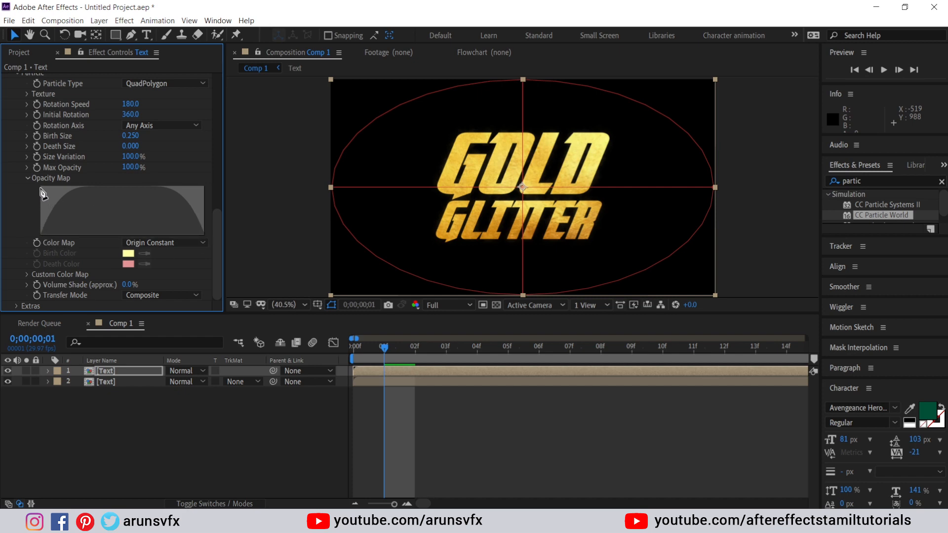
pyautogui.moveTo(41, 193); pyautogui.dragTo(225, 184)
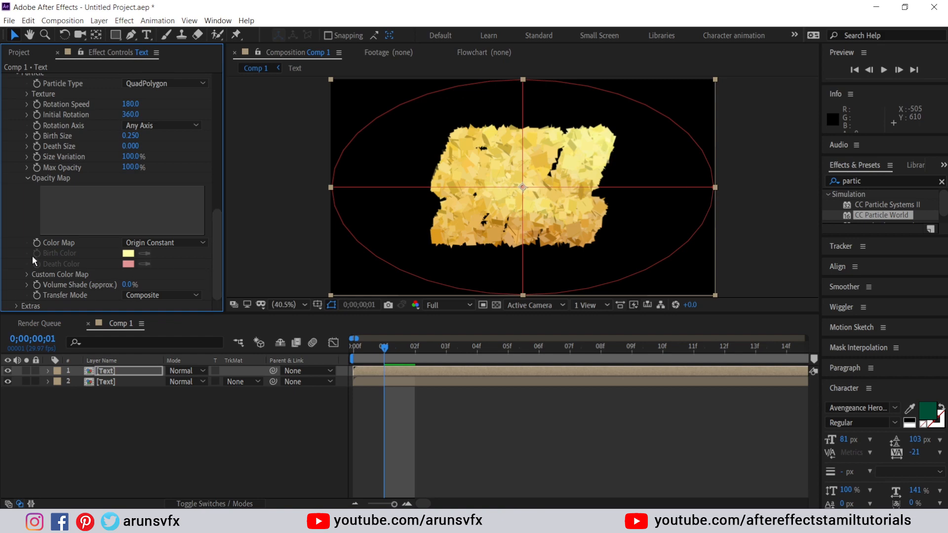
# Reduce the particle Birth Size to 0.060 and preview the glitter animation, ending at frame 0.
pyautogui.moveTo(136, 144); pyautogui.dragTo(120, 139)
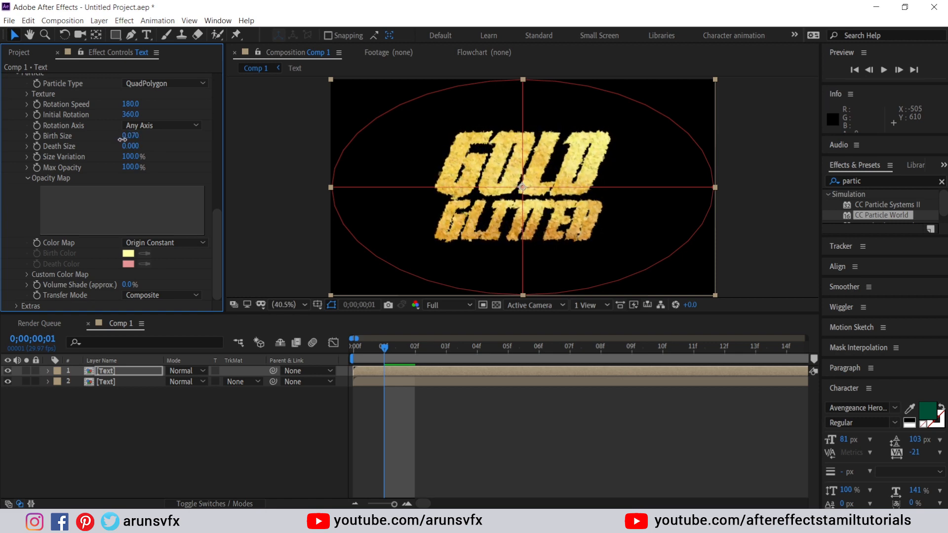
pyautogui.moveTo(120, 140); pyautogui.dragTo(126, 140)
pyautogui.scroll(1, 533, 182)
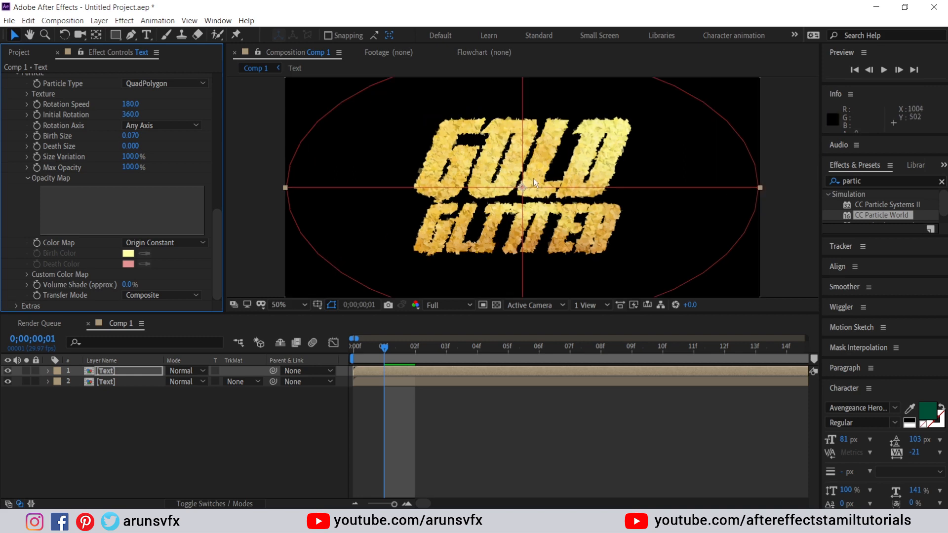
pyautogui.scroll(2, 533, 178)
pyautogui.scroll(-2, 529, 178)
pyautogui.click(371, 344)
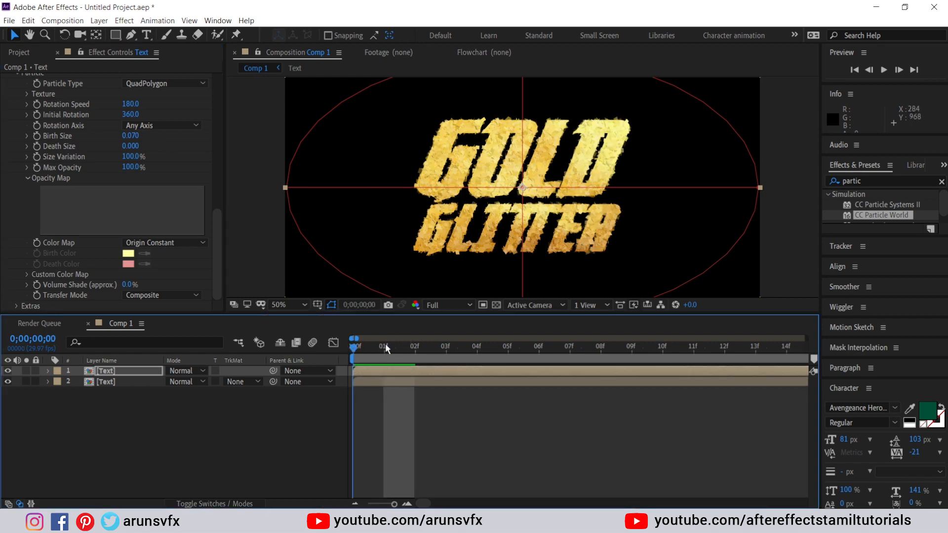
pyautogui.moveTo(386, 346); pyautogui.dragTo(607, 340)
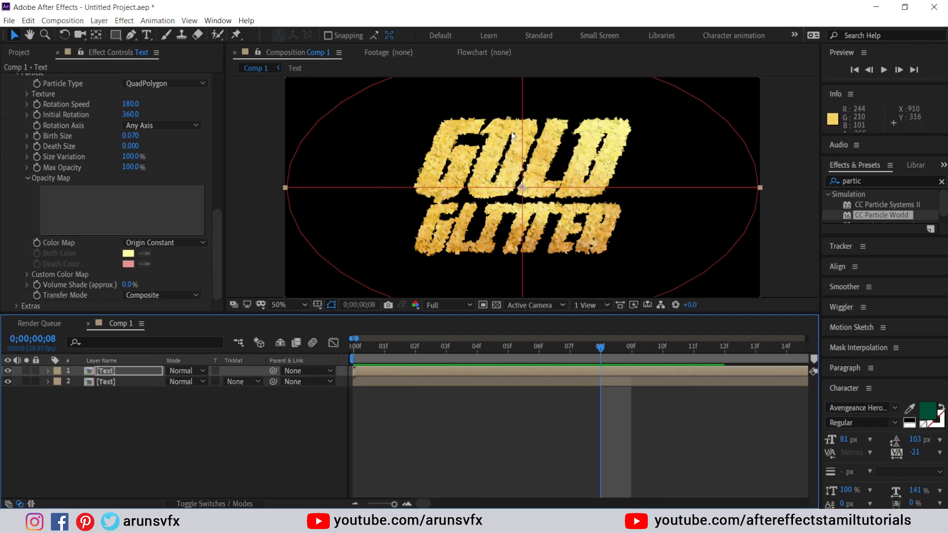
pyautogui.moveTo(132, 138); pyautogui.dragTo(131, 136)
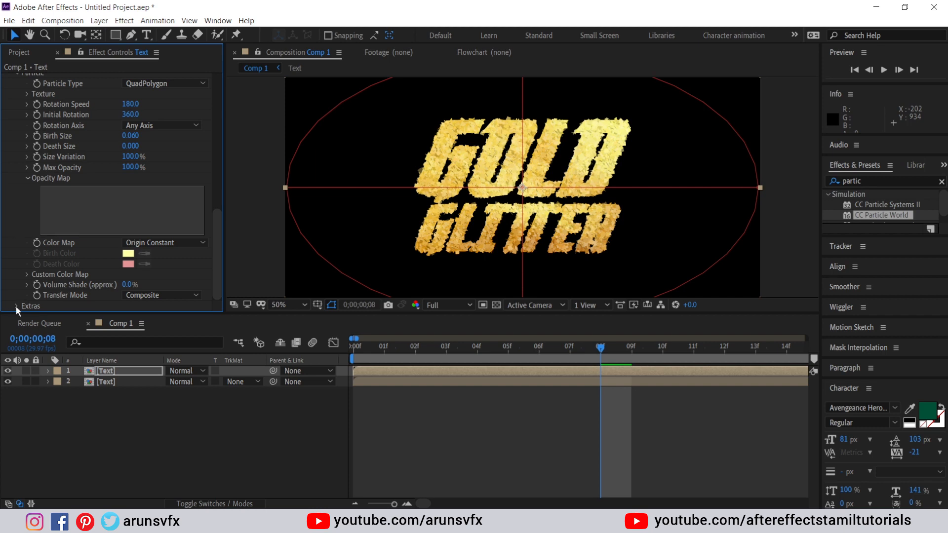
pyautogui.press('space')
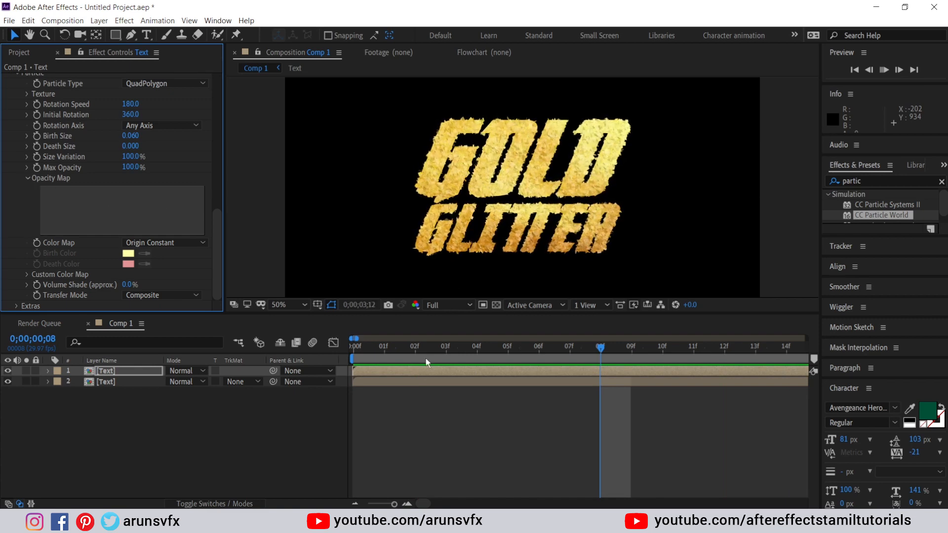
pyautogui.click(324, 349)
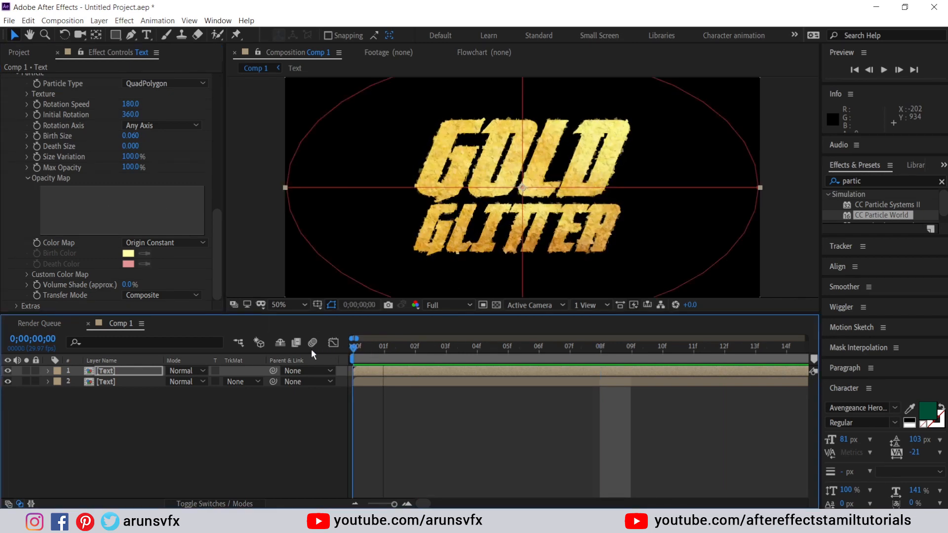
# Collapse the CC Particle World settings, find the Curves effect and apply it to the upper Text layer.
pyautogui.click(115, 371)
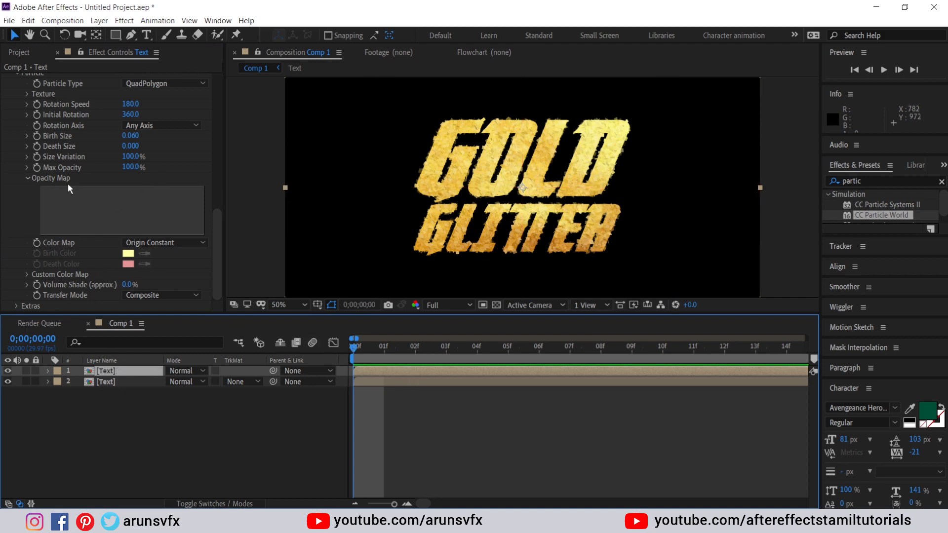
pyautogui.scroll(10, 69, 186)
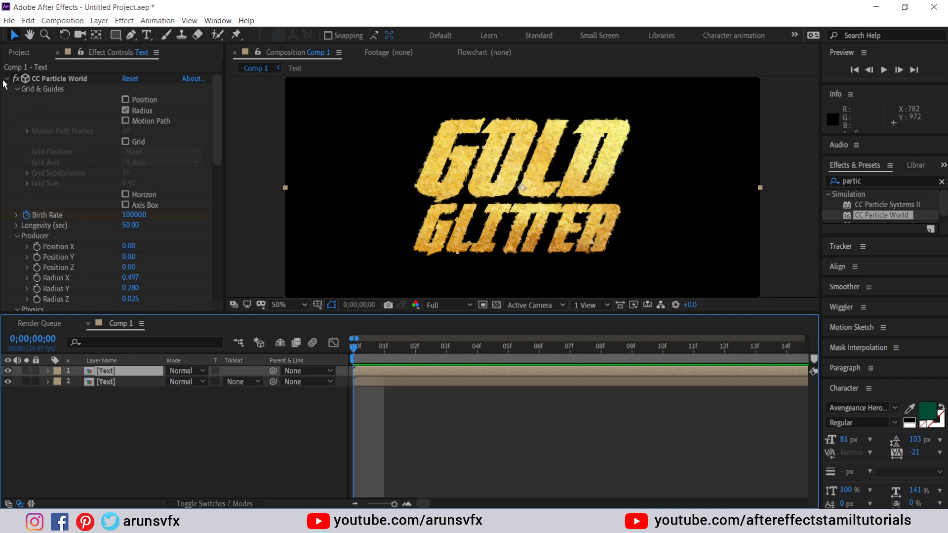
pyautogui.click(7, 79)
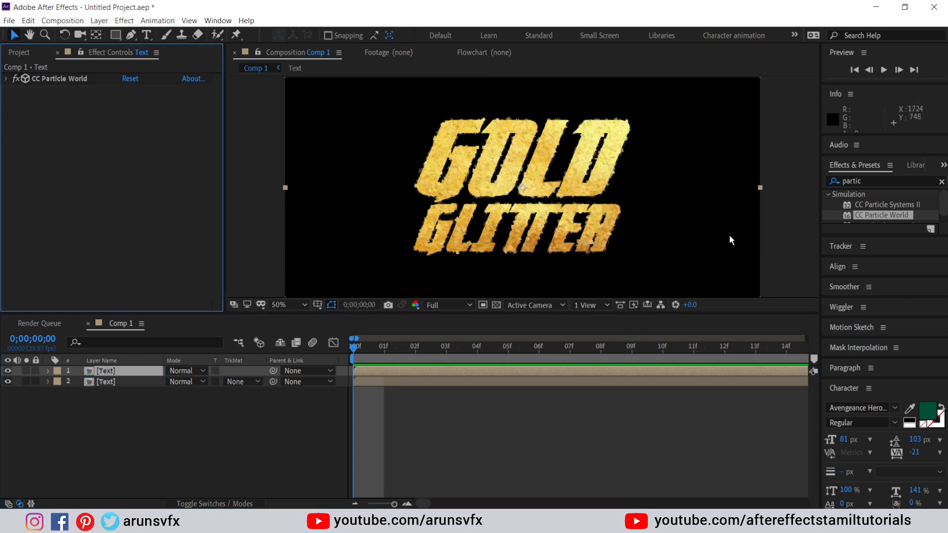
pyautogui.click(871, 181)
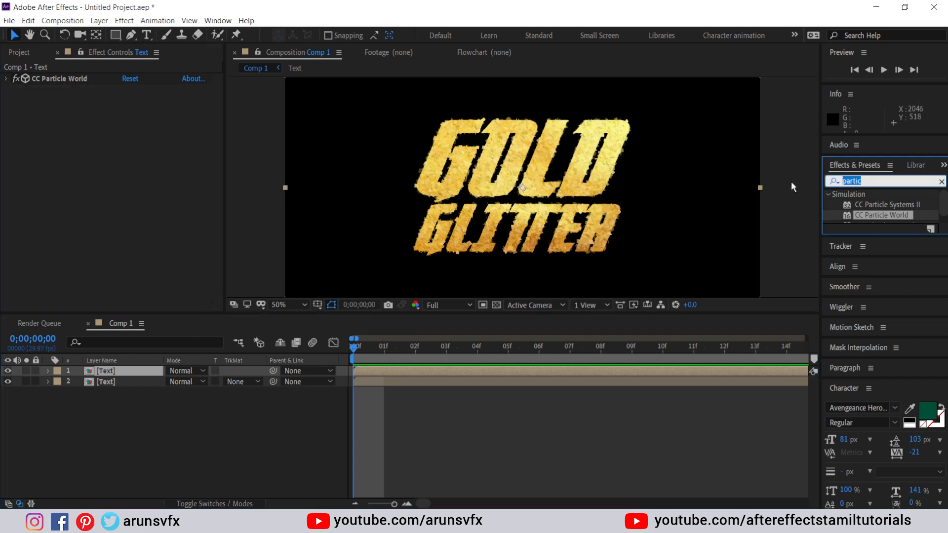
pyautogui.write('curve')
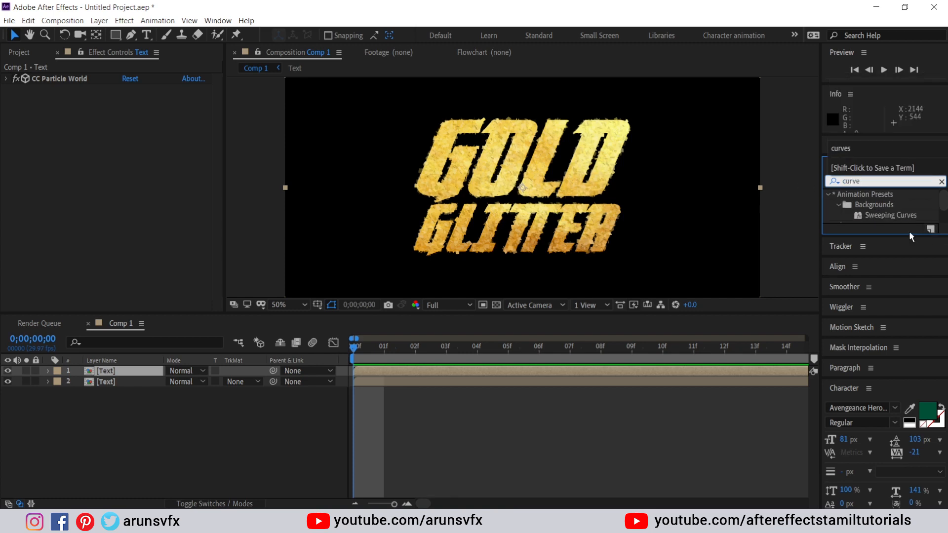
pyautogui.moveTo(908, 236); pyautogui.dragTo(908, 332)
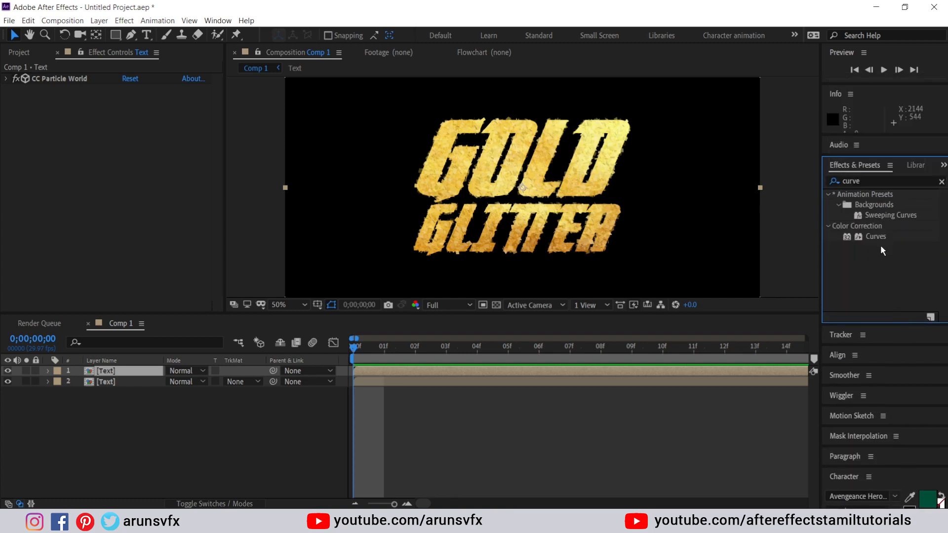
pyautogui.moveTo(879, 238); pyautogui.dragTo(557, 220)
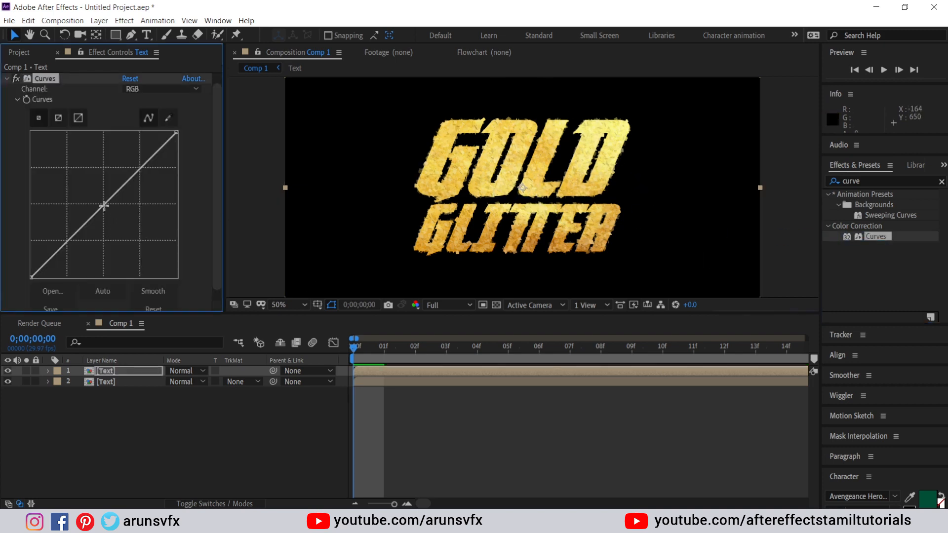
# Slightly lower the RGB curve's midpoint, raise the Red curve's midpoint and add a midpoint on Green, then inspect the glitter up close.
pyautogui.moveTo(104, 204); pyautogui.dragTo(108, 210)
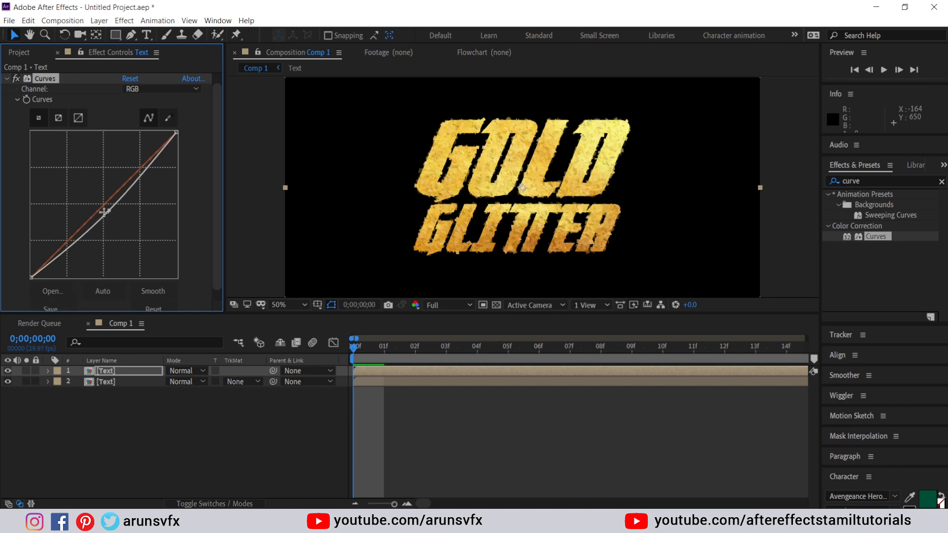
pyautogui.moveTo(103, 205); pyautogui.dragTo(98, 201)
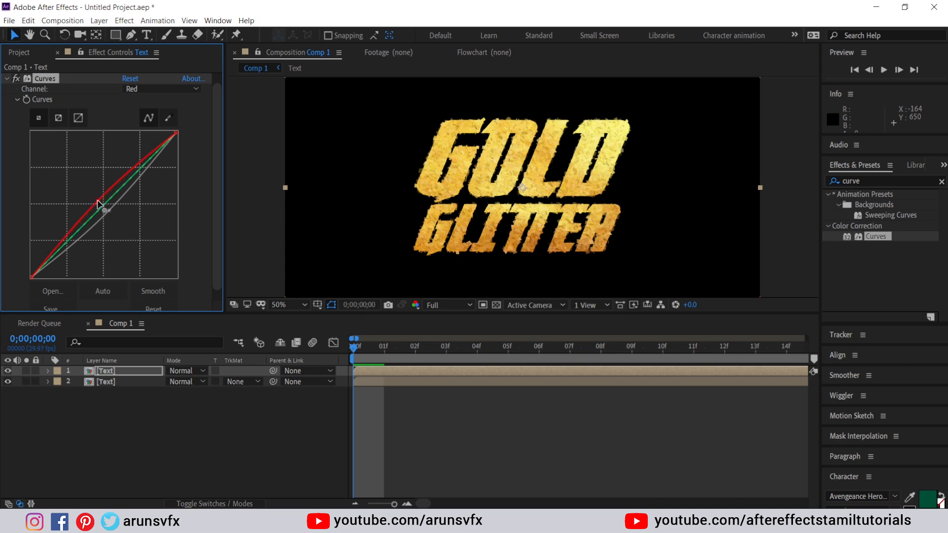
pyautogui.moveTo(105, 207); pyautogui.dragTo(102, 207)
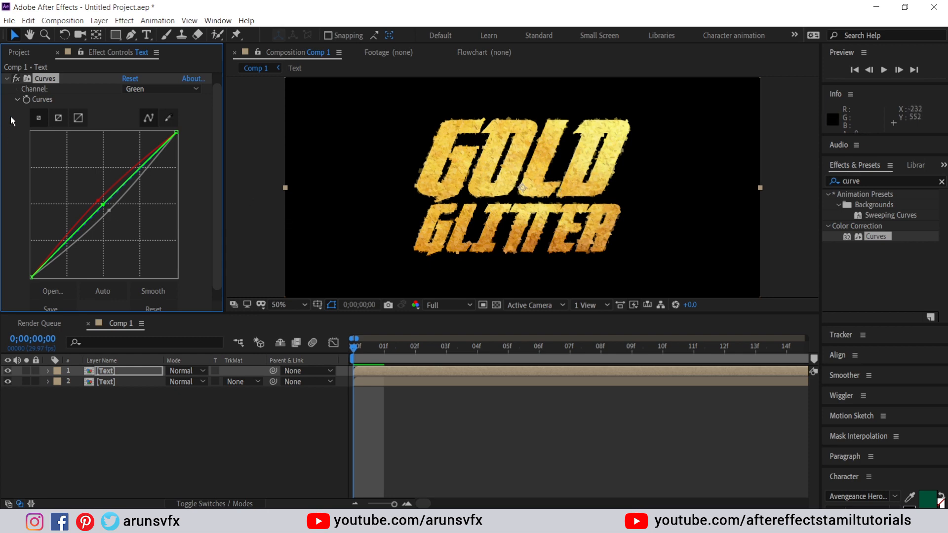
pyautogui.click(6, 79)
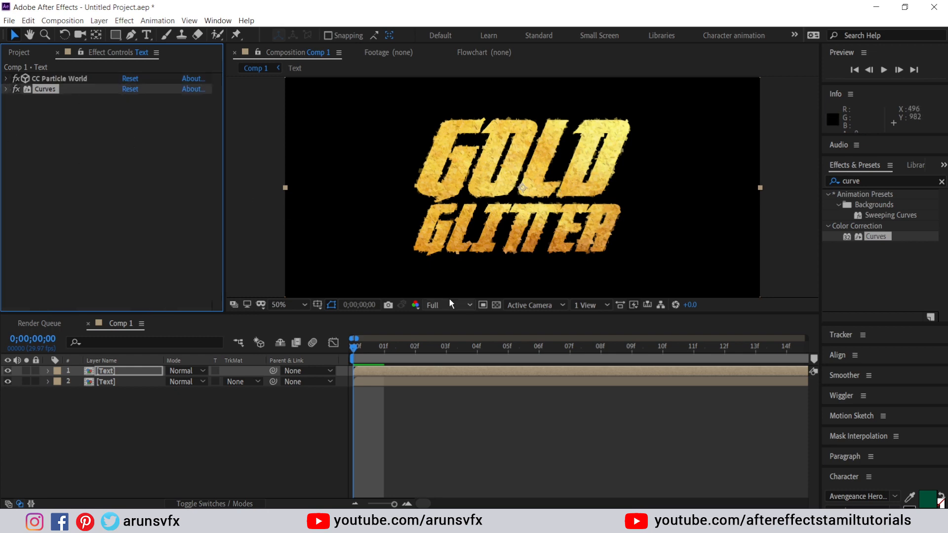
pyautogui.scroll(4, 540, 215)
pyautogui.scroll(-2, 541, 215)
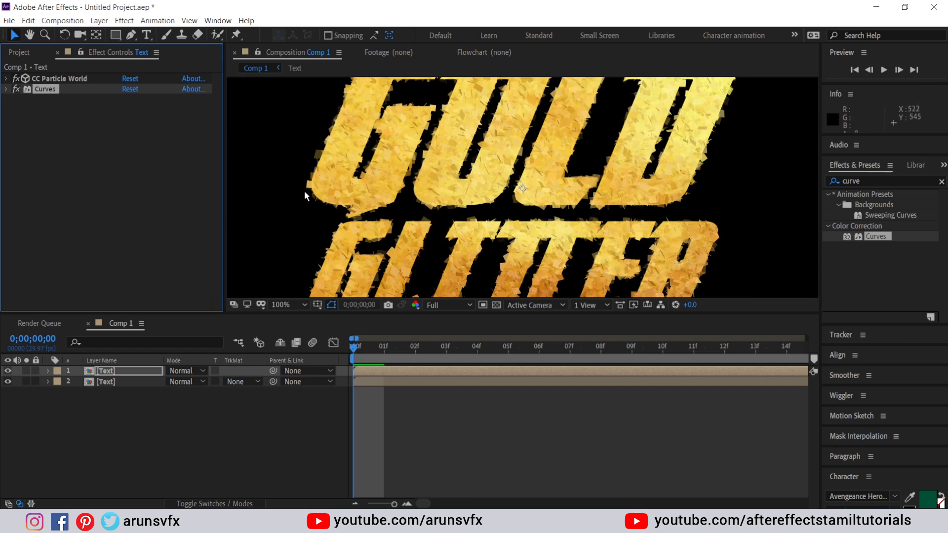
# Find the Simple Choker effect, apply it to the upper Text layer and move it above CC Particle World in the effect order.
pyautogui.click(874, 180)
pyautogui.write('s')
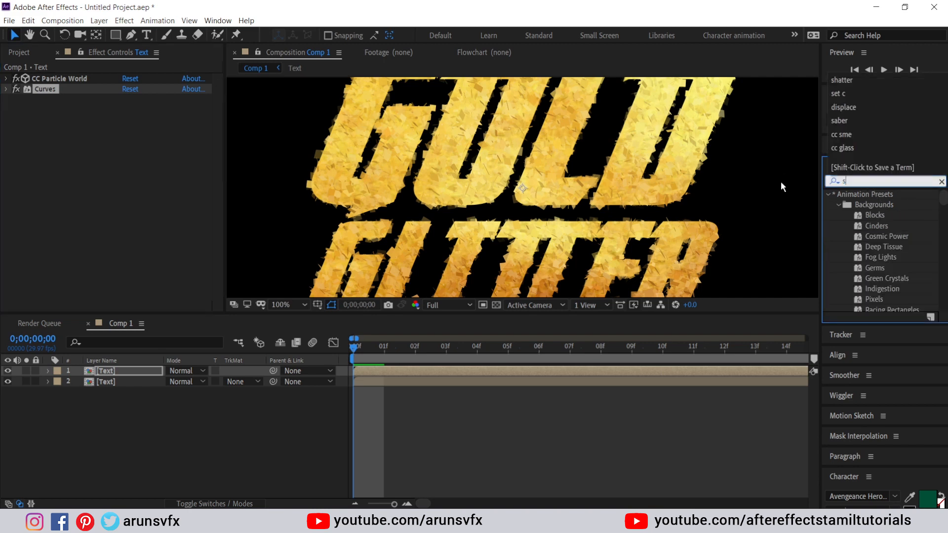
pyautogui.write('impl')
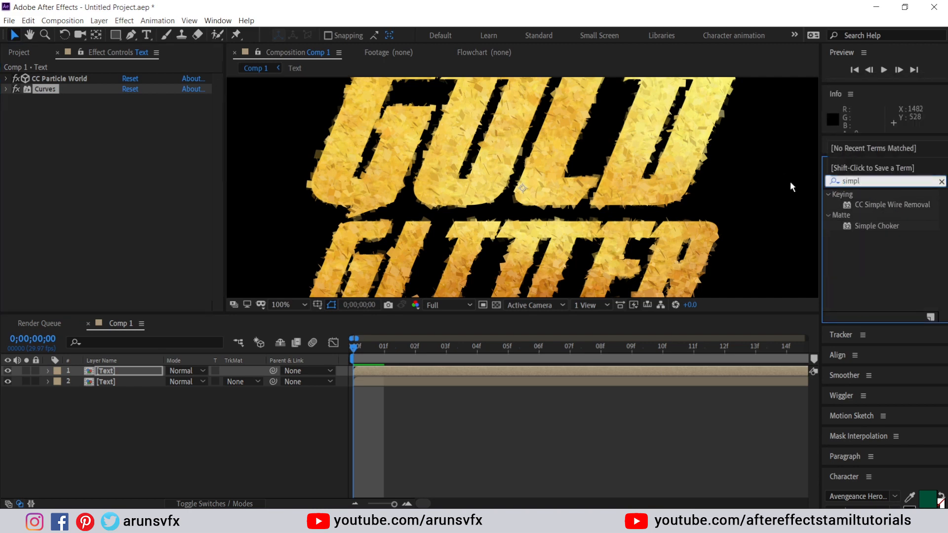
pyautogui.click(883, 226)
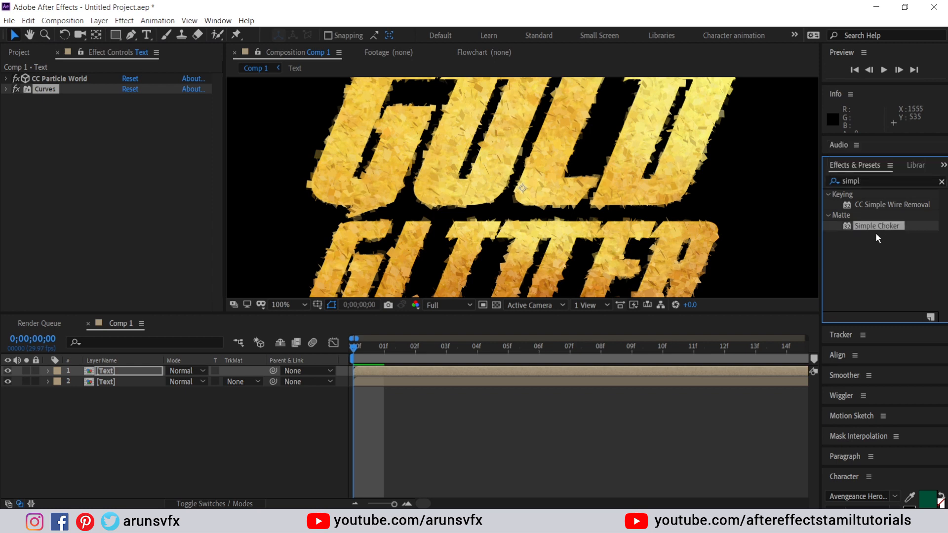
pyautogui.moveTo(882, 228); pyautogui.dragTo(432, 177)
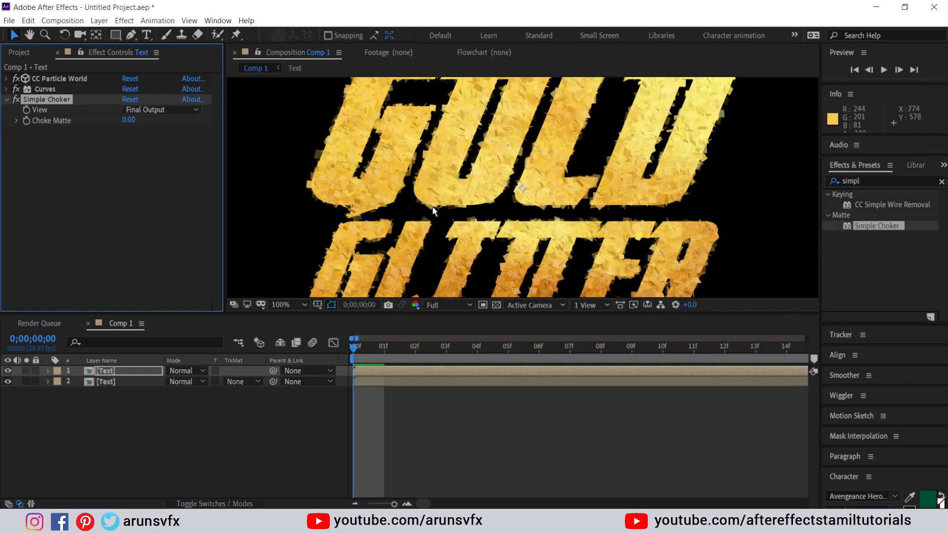
pyautogui.moveTo(50, 100); pyautogui.dragTo(52, 74)
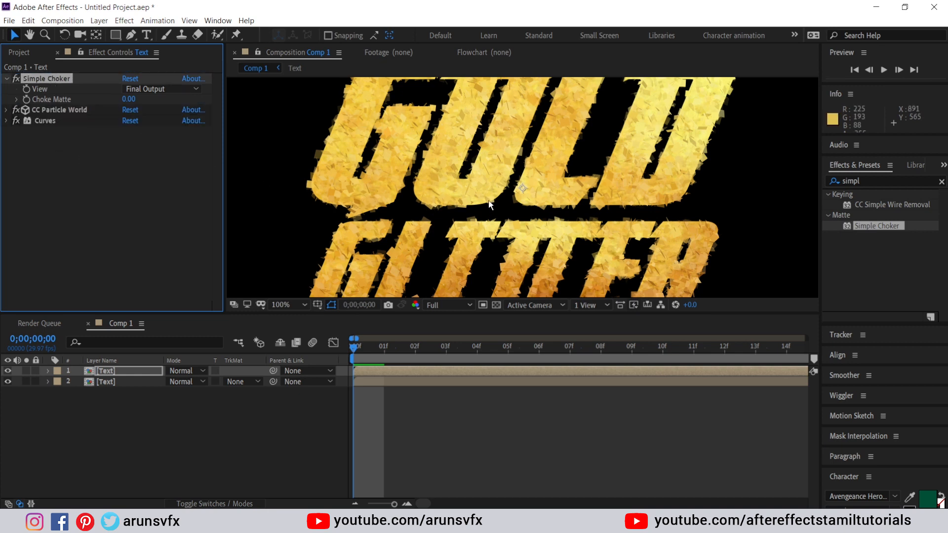
# Raise the Simple Choker's Choke Matte to 25.10, inspect the text edges and preview the animation, ending at frame 1.
pyautogui.moveTo(129, 98); pyautogui.dragTo(306, 120)
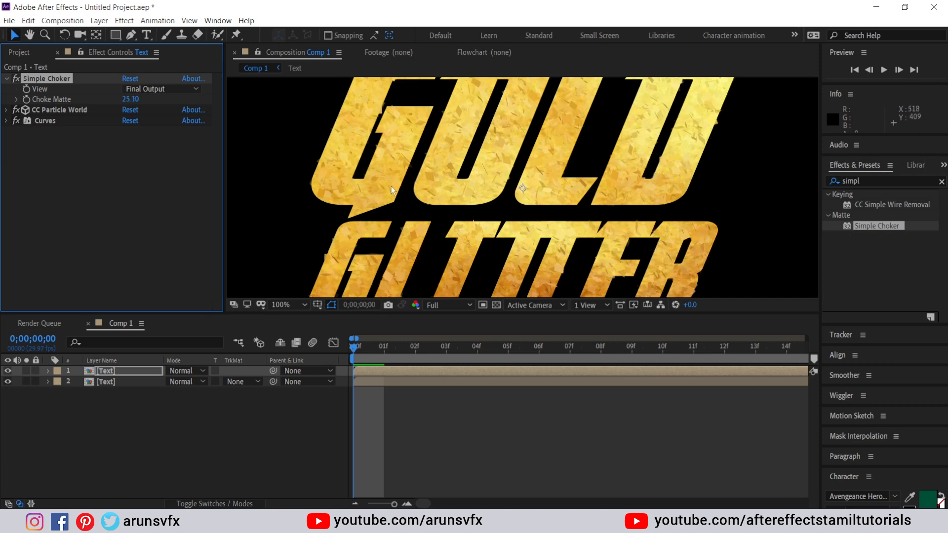
pyautogui.scroll(-4, 427, 184)
pyautogui.scroll(3, 426, 183)
pyautogui.scroll(1, 423, 185)
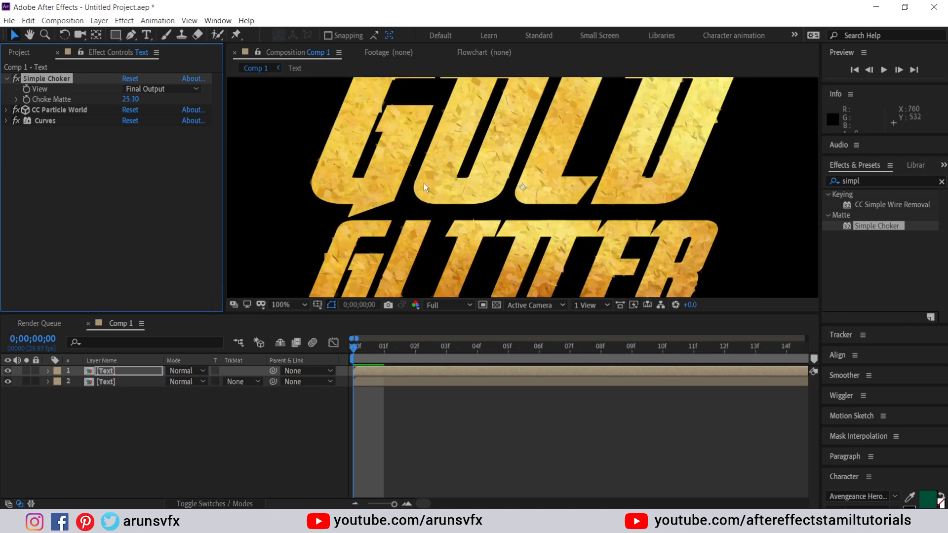
pyautogui.scroll(-2, 423, 182)
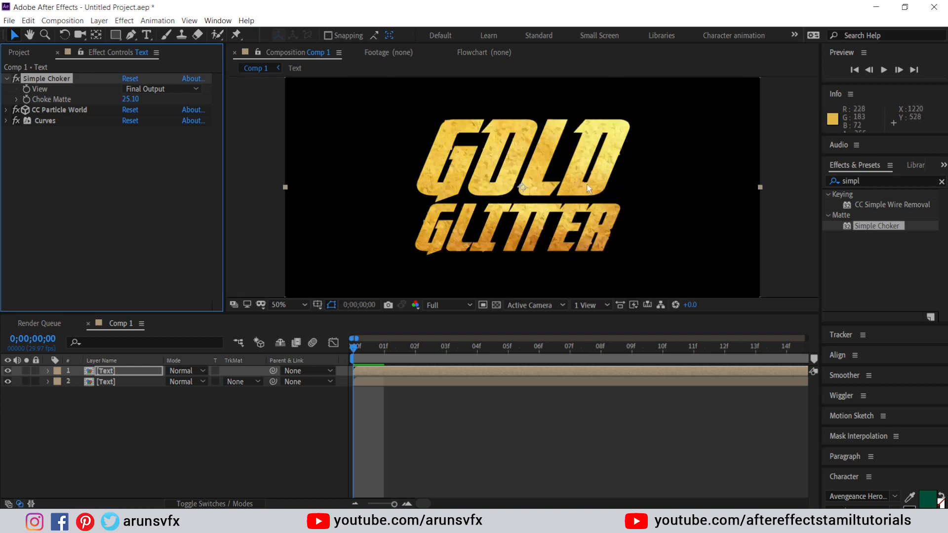
pyautogui.press('space')
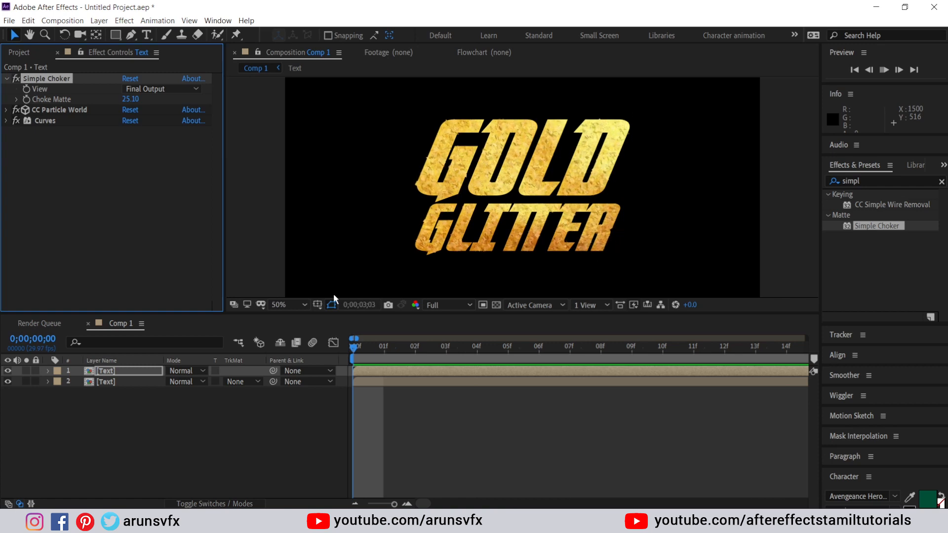
pyautogui.click(354, 347)
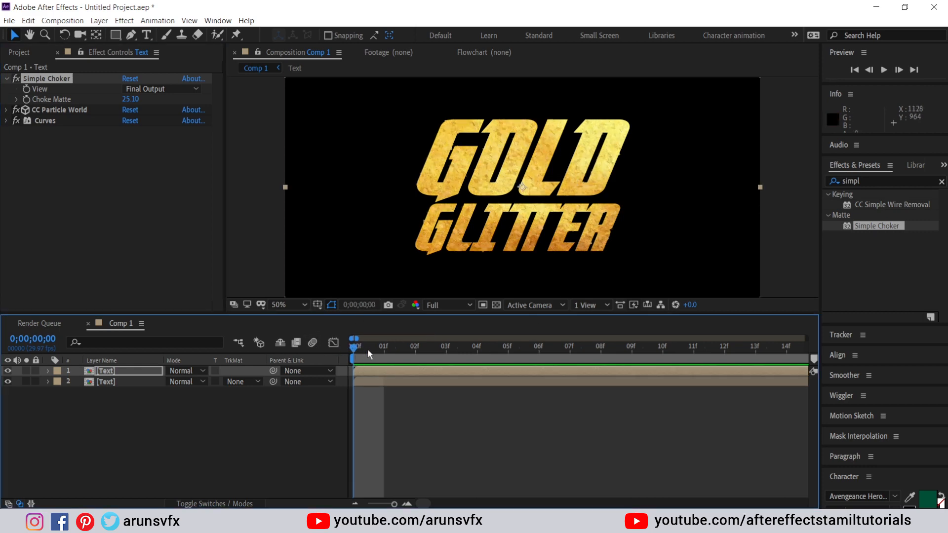
pyautogui.click(384, 349)
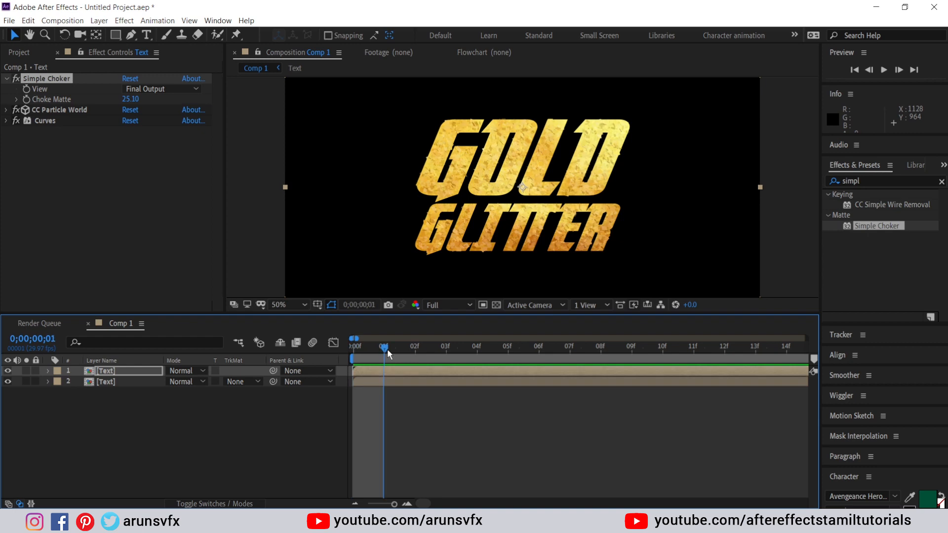
# Duplicate the upper Text layer and remove the Curves effect from the copy.
pyautogui.click(102, 373)
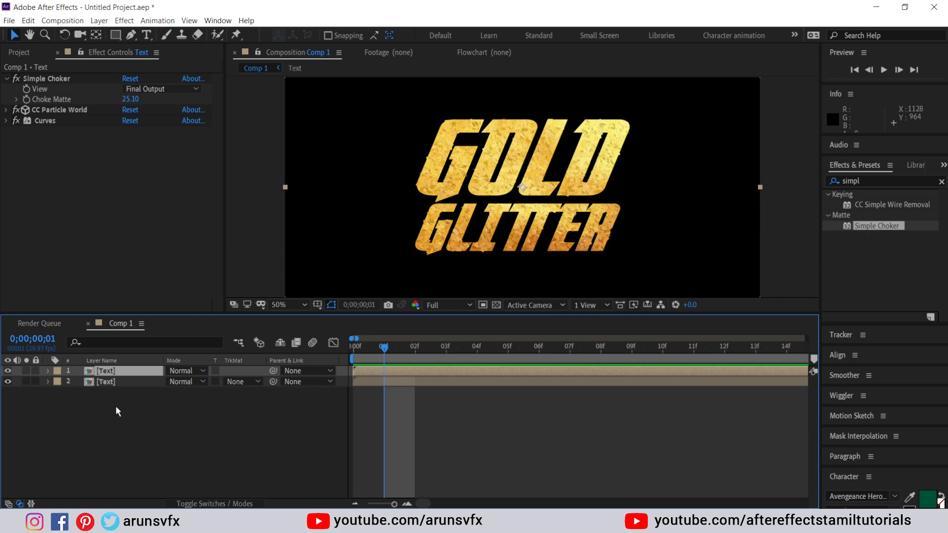
pyautogui.hotkey('ctrl', 'd')
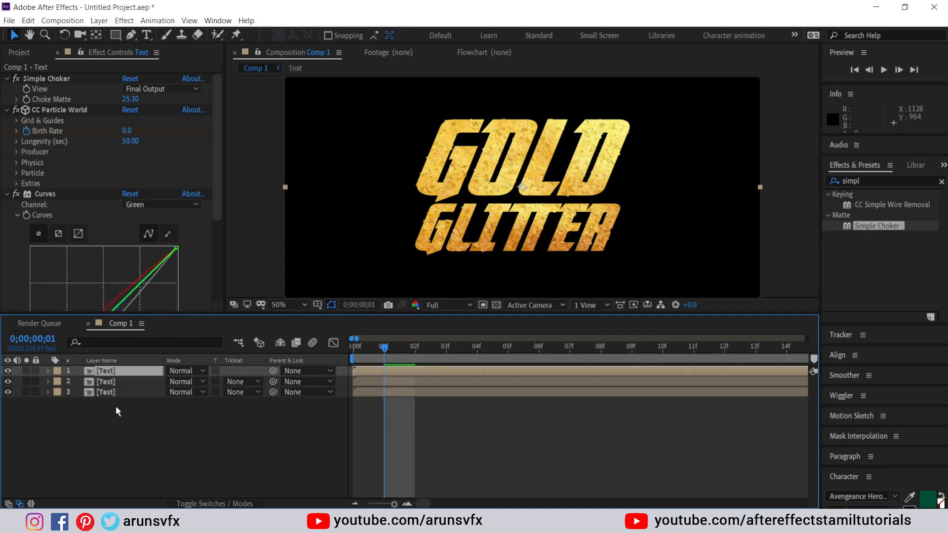
pyautogui.click(52, 194)
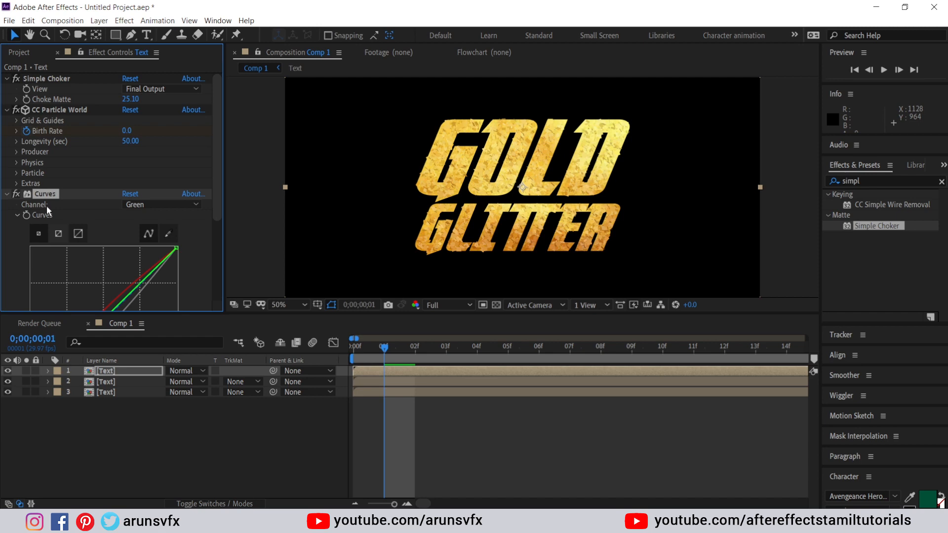
pyautogui.press('Delete')
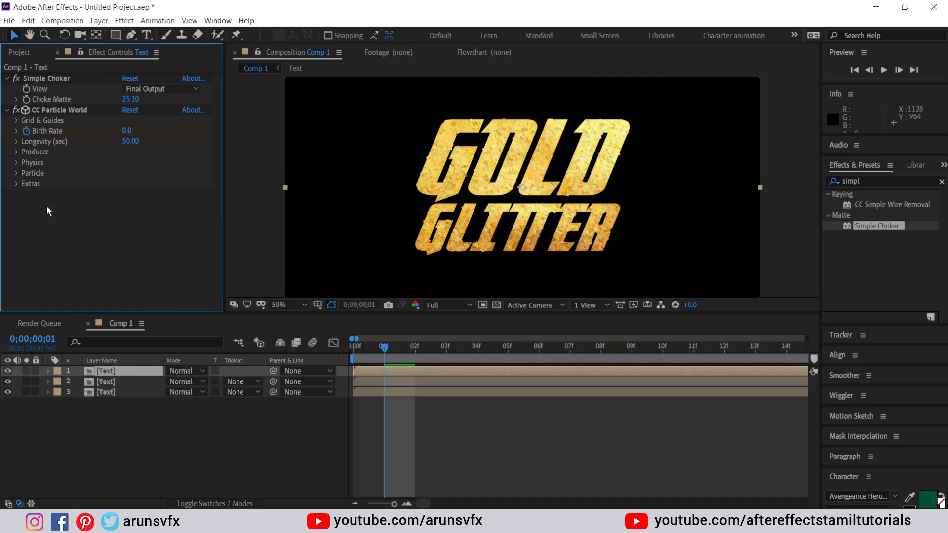
# Solo the top Text layer, remove the Birth Rate animation at frame 0, set Birth Rate to 20 and preview the particles.
pyautogui.click(25, 370)
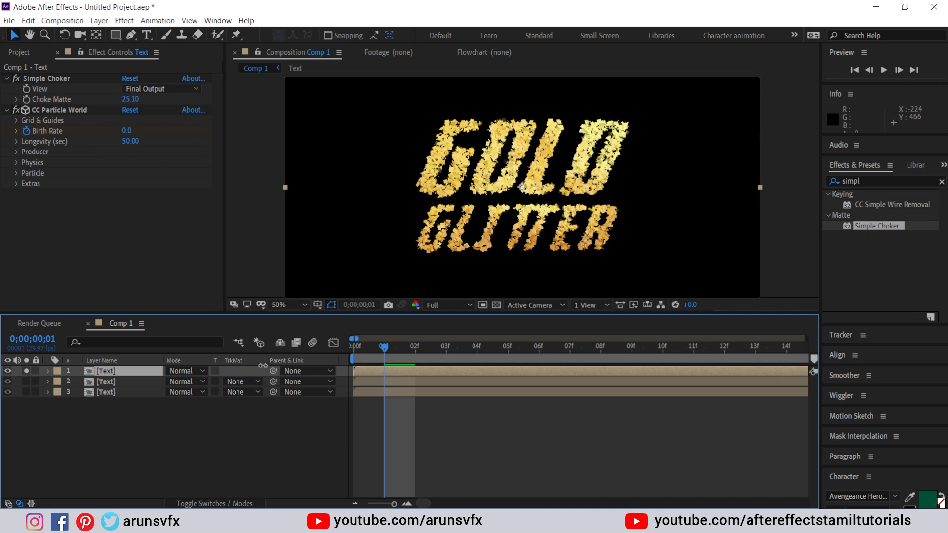
pyautogui.press('Home')
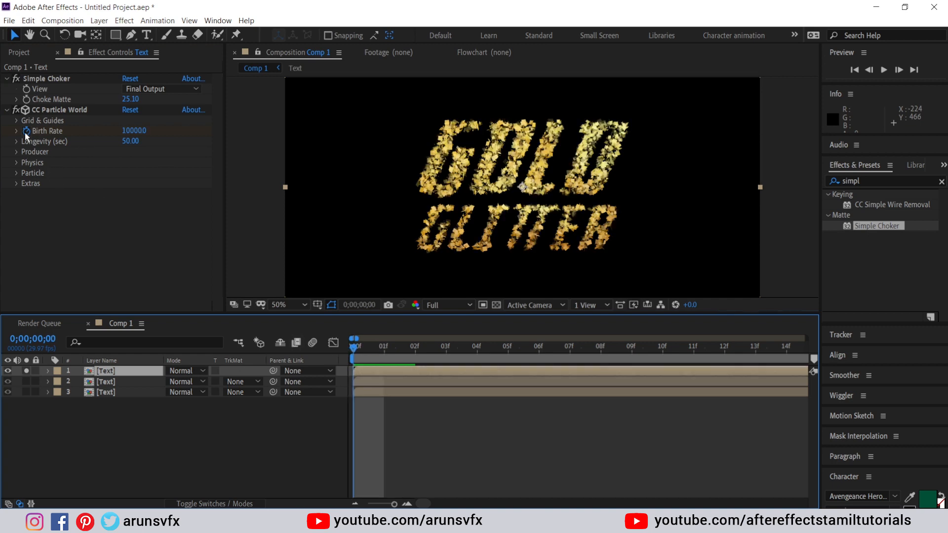
pyautogui.click(49, 110)
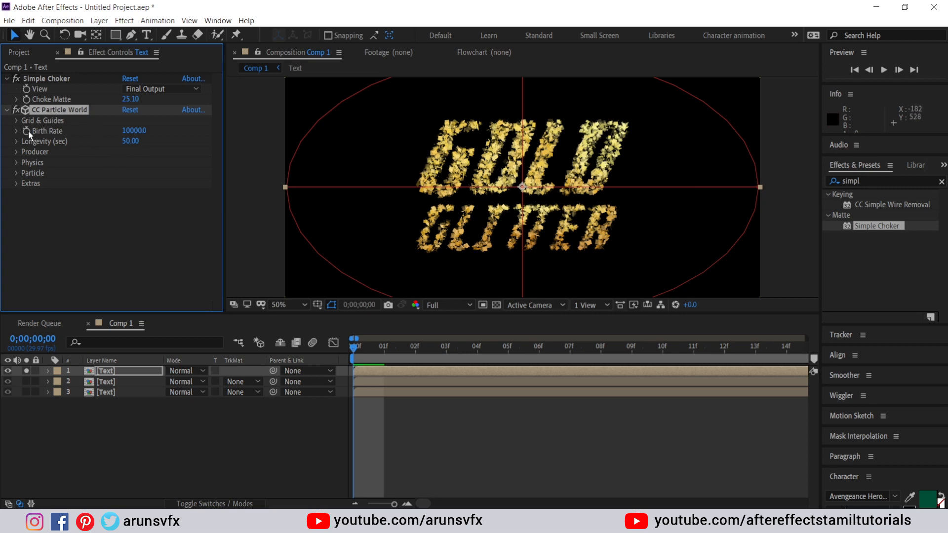
pyautogui.click(132, 131)
pyautogui.write('20')
pyautogui.press('Return')
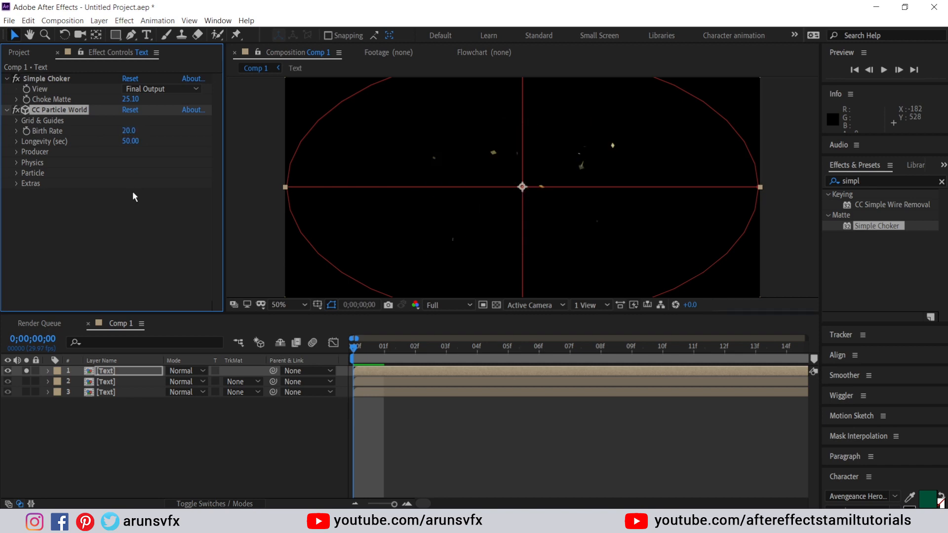
pyautogui.press('space')
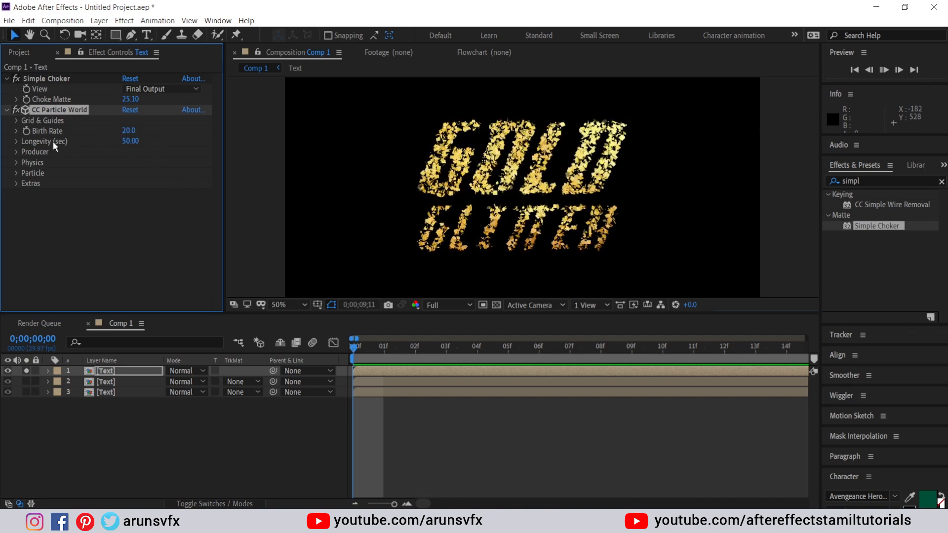
# Set the top layer's particle Longevity to 1 second and preview the animation.
pyautogui.click(131, 141)
pyautogui.write('1')
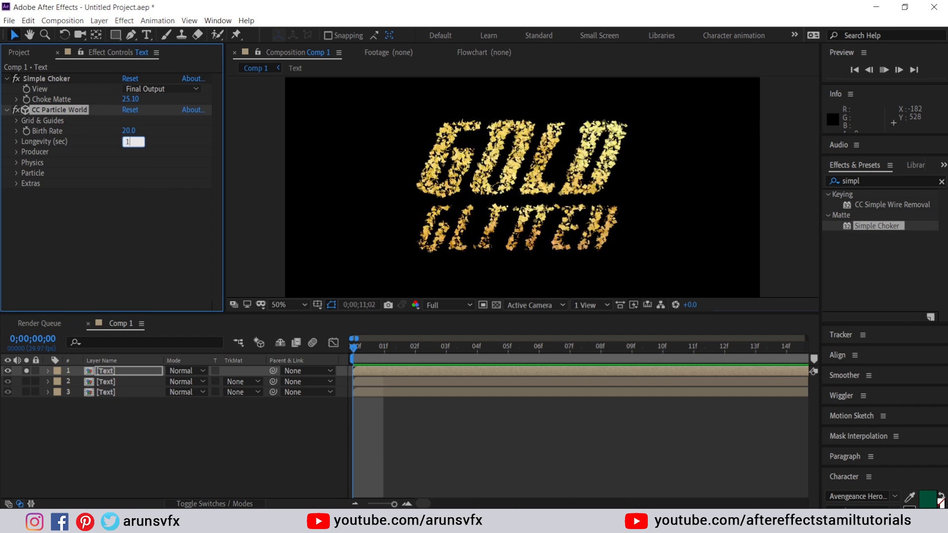
pyautogui.press('Return')
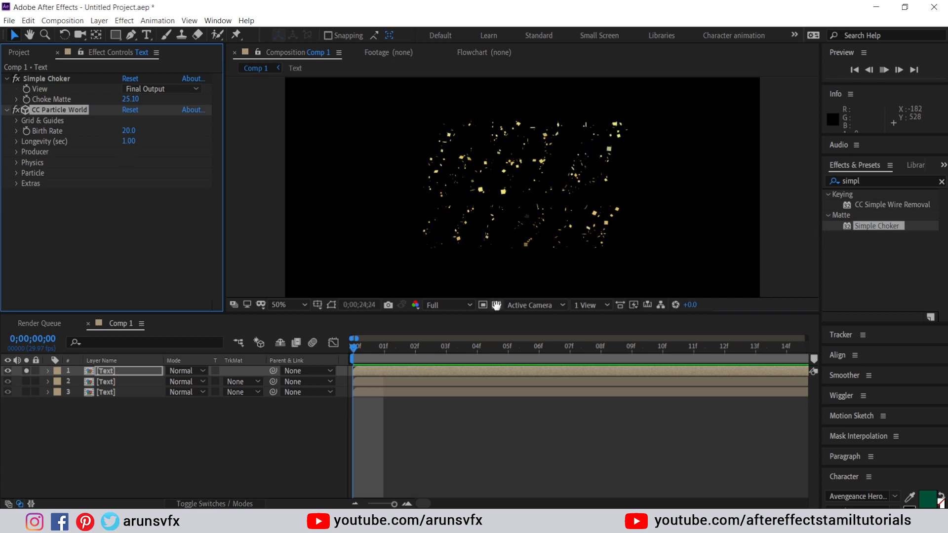
pyautogui.press('space')
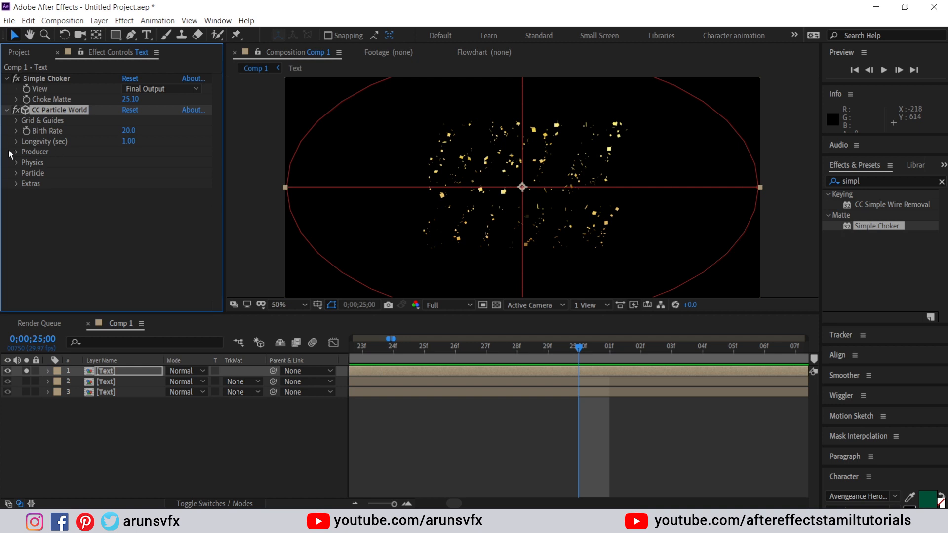
# Expand the Producer, Physics and Particle settings of CC Particle World and set the particle Rotation Speed to 0.
pyautogui.click(16, 151)
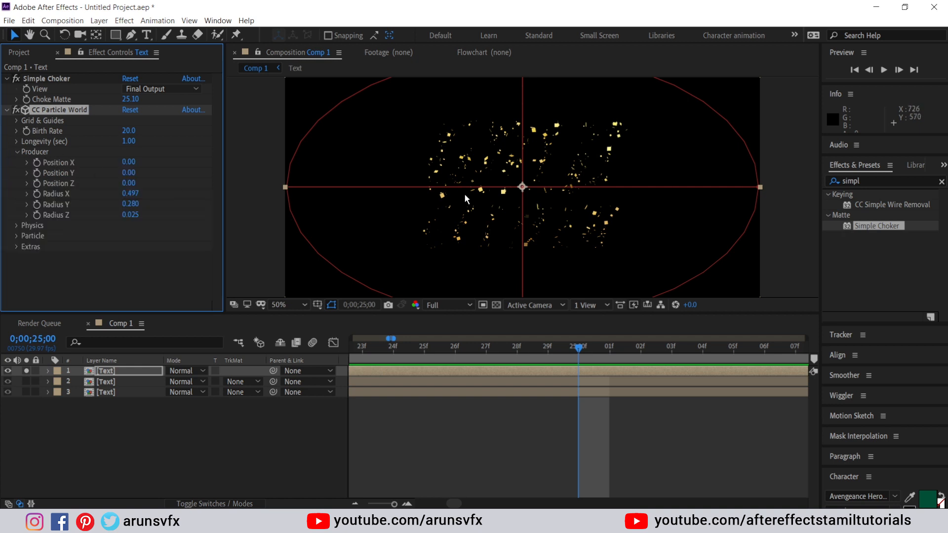
pyautogui.click(16, 225)
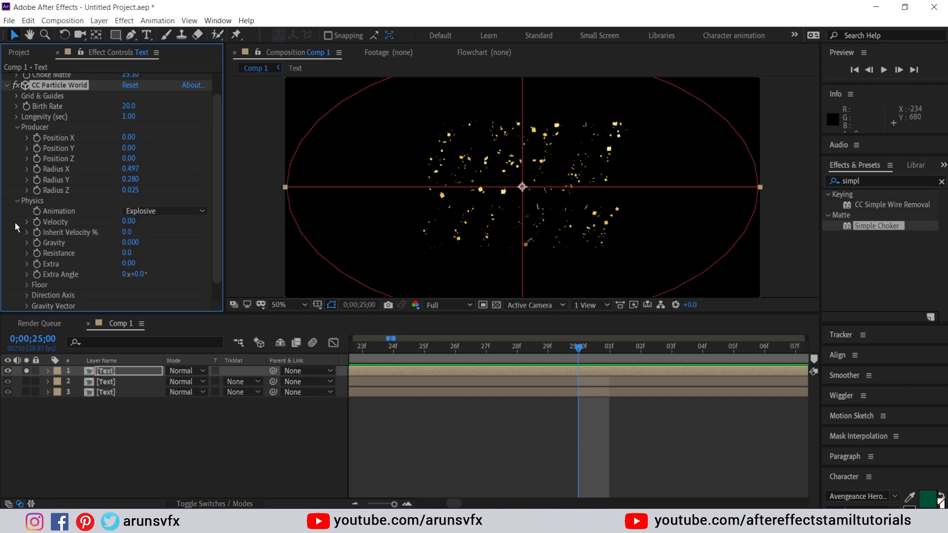
pyautogui.scroll(-2, 34, 134)
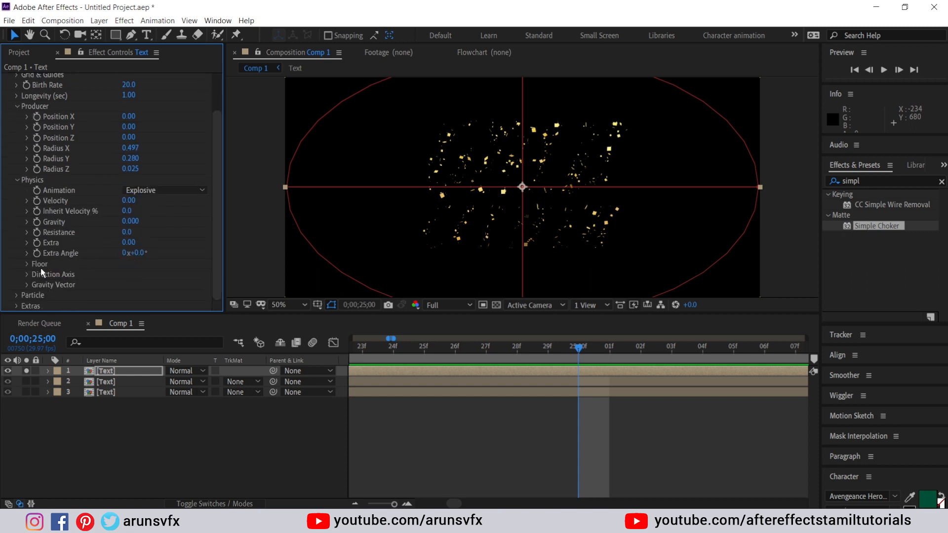
pyautogui.click(17, 294)
pyautogui.scroll(-1, 28, 167)
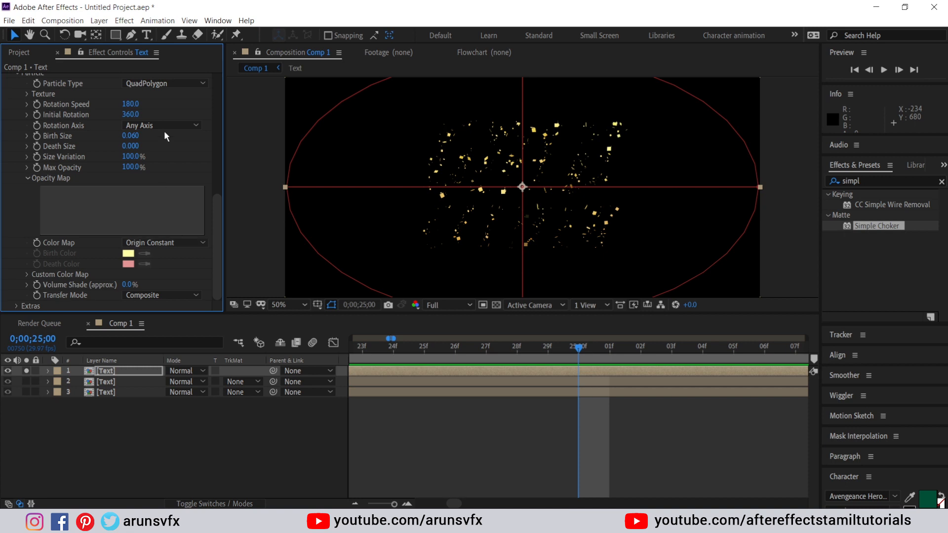
pyautogui.moveTo(137, 103); pyautogui.dragTo(130, 105)
pyautogui.click(130, 105)
pyautogui.write('0')
pyautogui.press('Return')
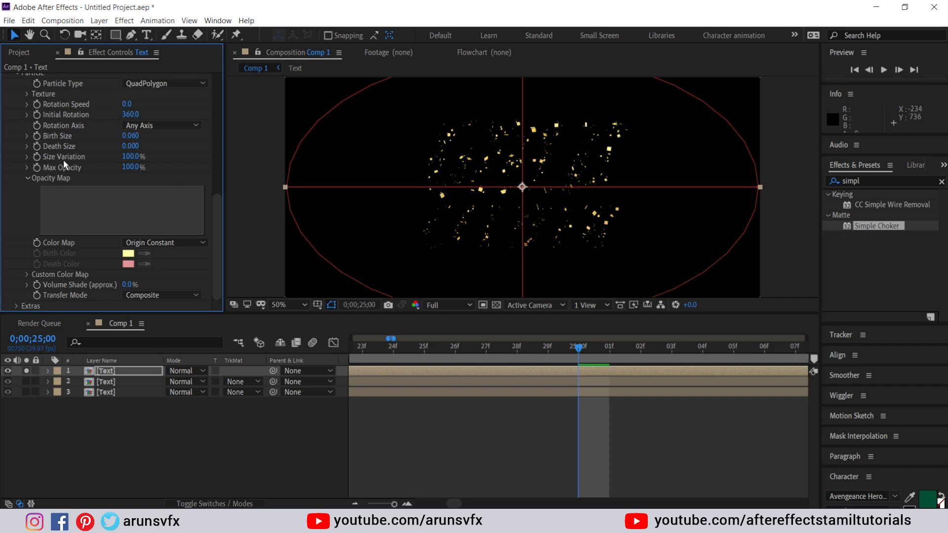
# Try a particle Birth Size of 0.040, preview it, and set the Birth Size back to 0.060.
pyautogui.click(131, 136)
pyautogui.write('.04')
pyautogui.press('Return')
pyautogui.moveTo(457, 347); pyautogui.dragTo(277, 348)
pyautogui.press('space')
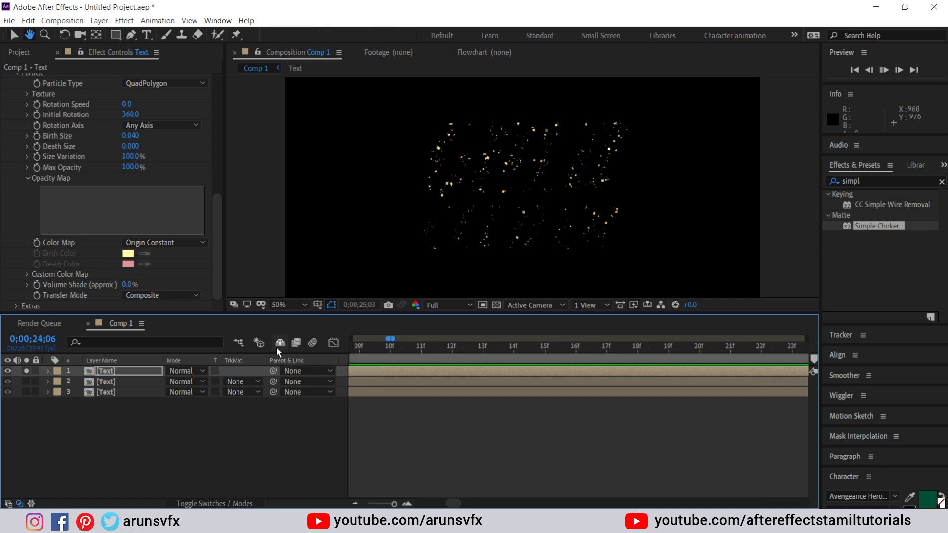
pyautogui.click(138, 137)
pyautogui.write('0')
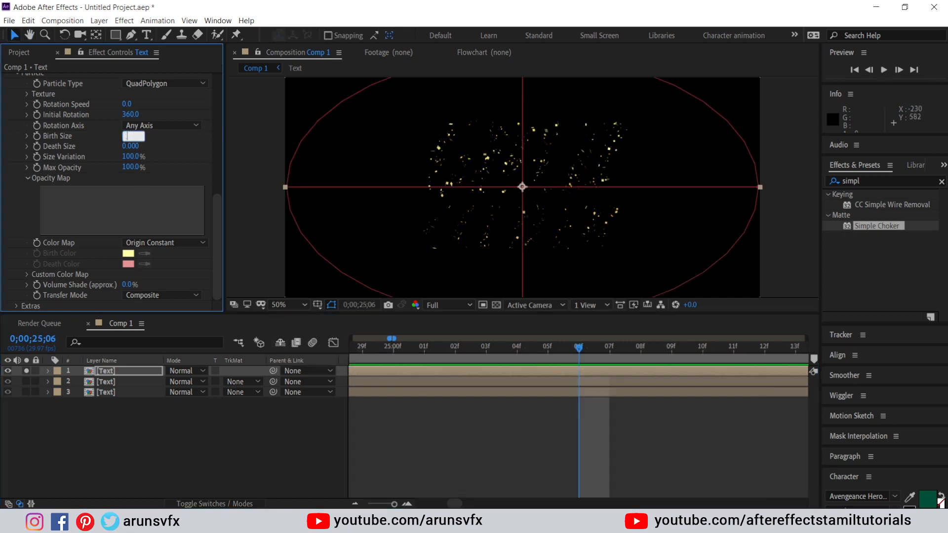
pyautogui.write('.06')
pyautogui.press('Return')
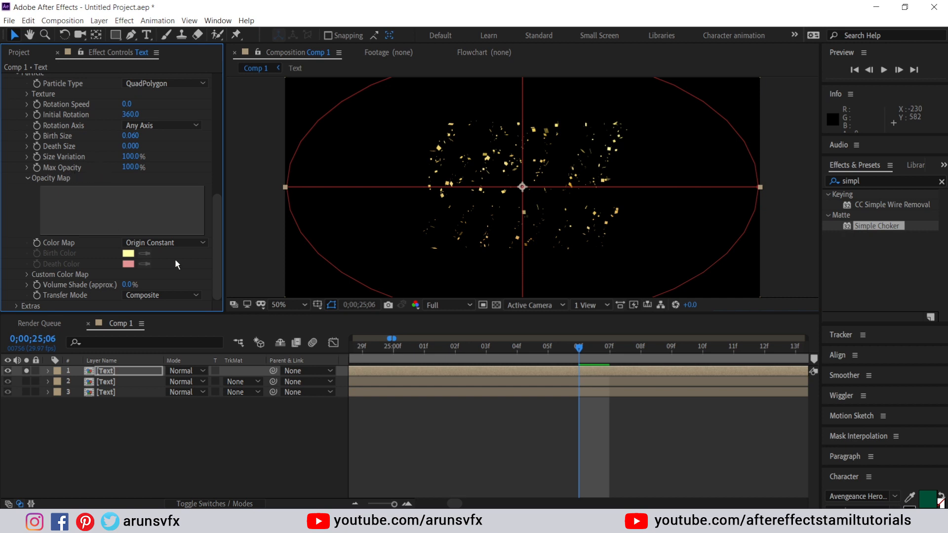
# Set the particle Color Map to Birth to Origin and preview the sparkles.
pyautogui.click(179, 245)
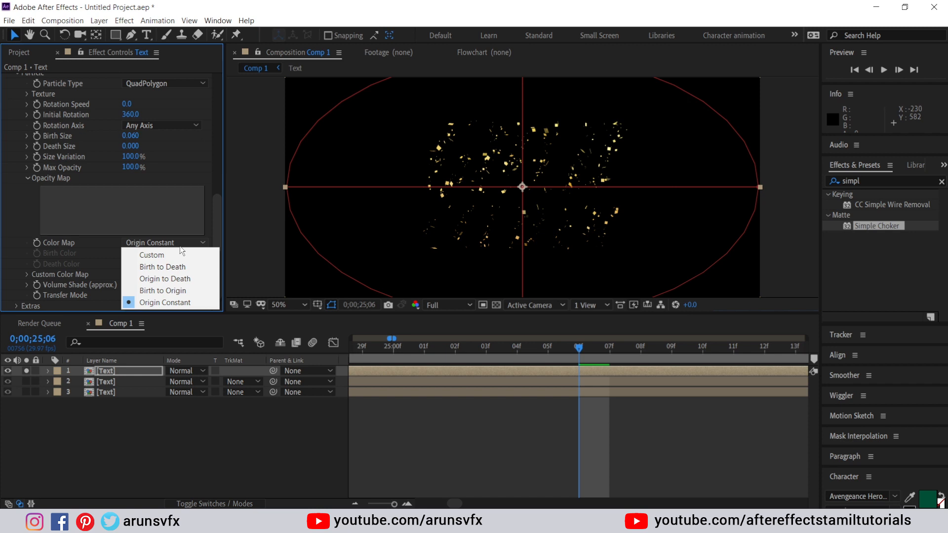
pyautogui.click(170, 290)
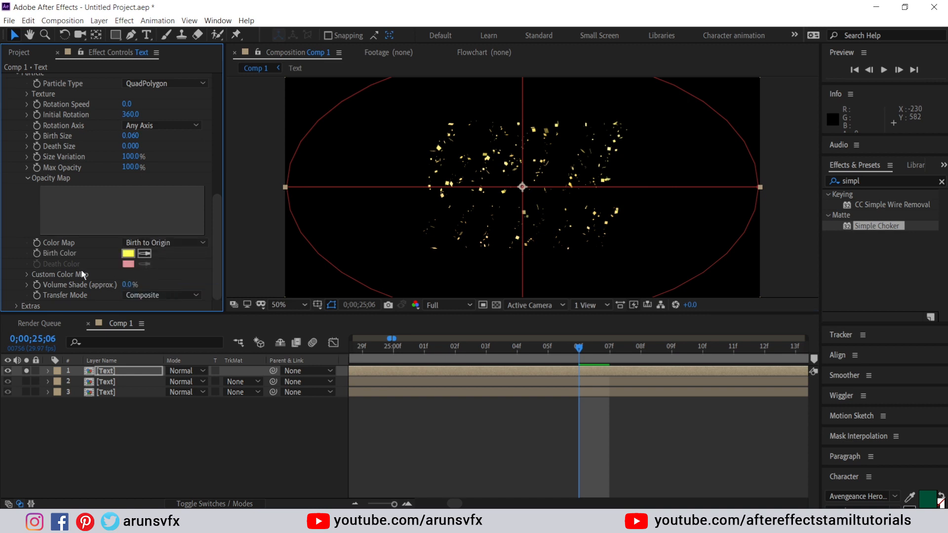
pyautogui.press('space')
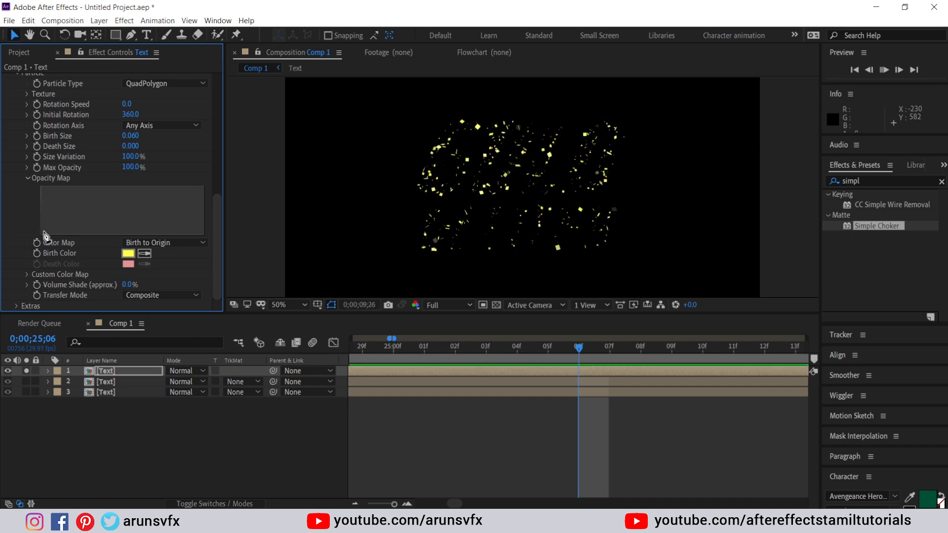
# Draw a fade-in ramp at the start of the particle Opacity Map and try a fade-out at its end, undoing the fade-out attempts.
pyautogui.moveTo(45, 236); pyautogui.dragTo(52, 207)
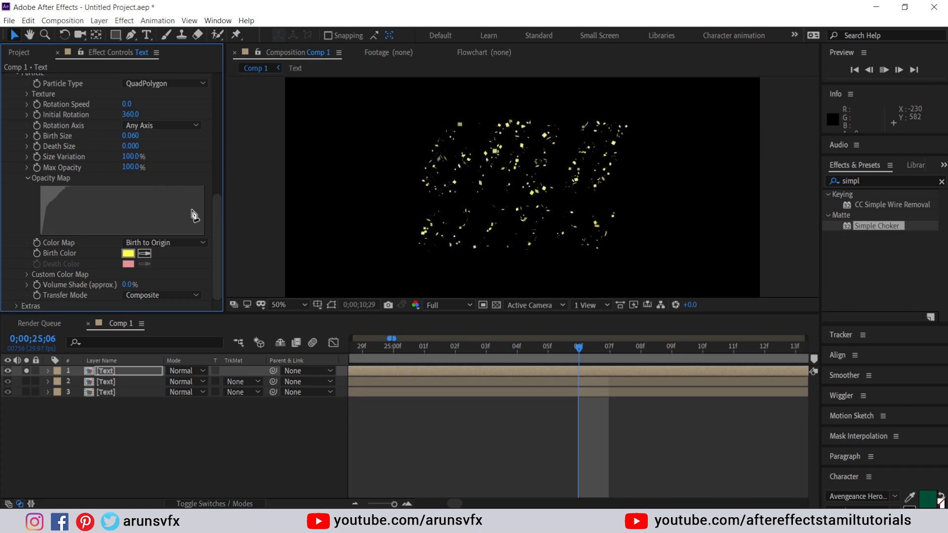
pyautogui.moveTo(163, 187); pyautogui.dragTo(205, 240)
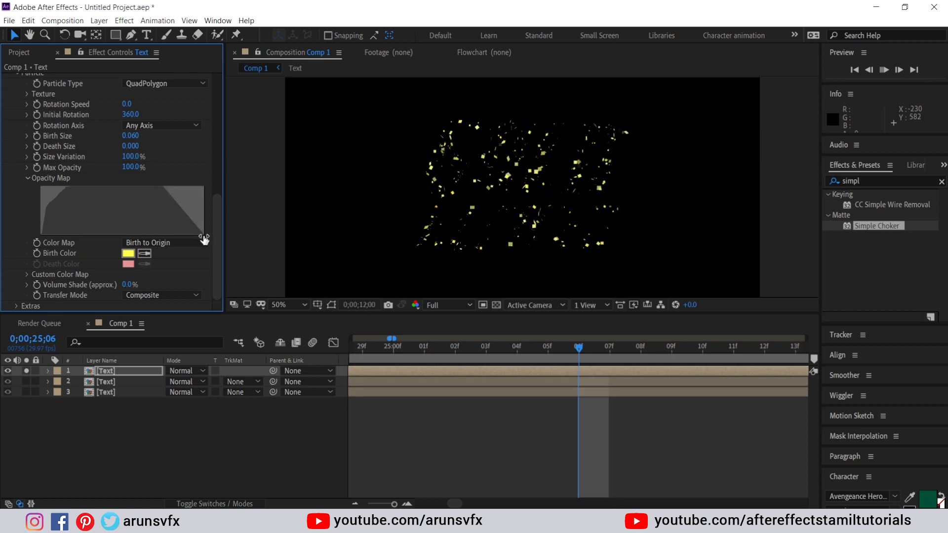
pyautogui.hotkey('ctrl', 'z')
pyautogui.moveTo(178, 194); pyautogui.dragTo(197, 214)
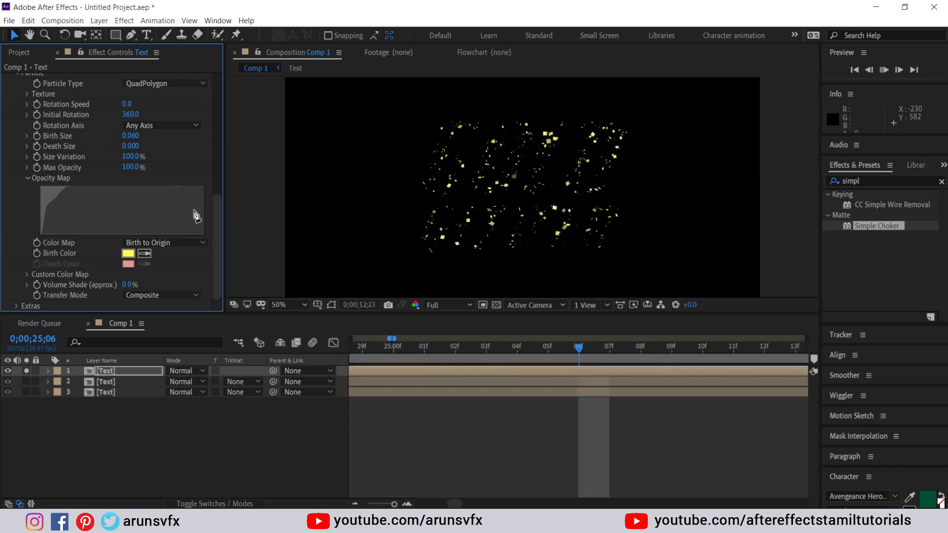
pyautogui.hotkey('ctrl', 'z')
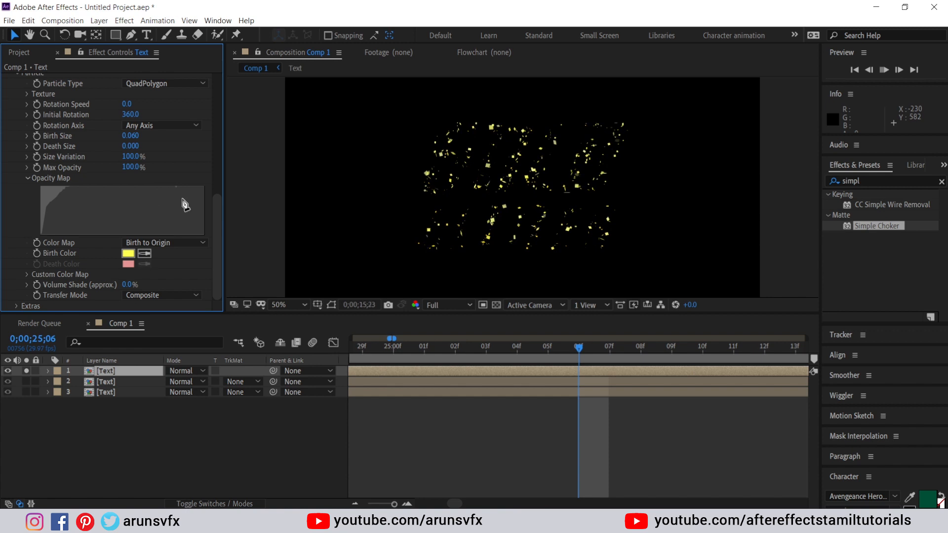
pyautogui.press('space')
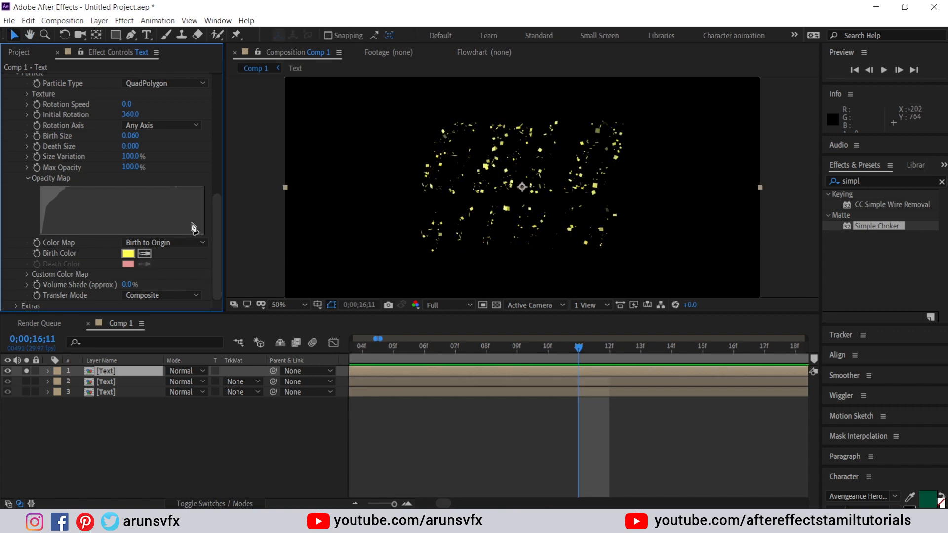
# Reshape the particle Opacity Map so opacity curves smoothly up at birth and down at death, and preview the sparkles.
pyautogui.moveTo(168, 193); pyautogui.dragTo(194, 226)
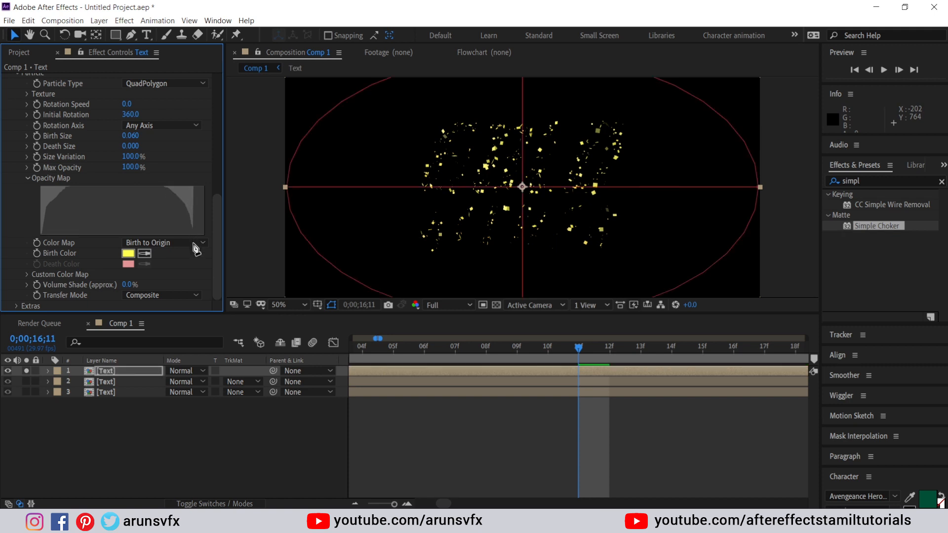
pyautogui.moveTo(168, 188)
pyautogui.mouseDown()
pyautogui.moveTo(199, 218)
pyautogui.moveTo(206, 250)
pyautogui.mouseUp()
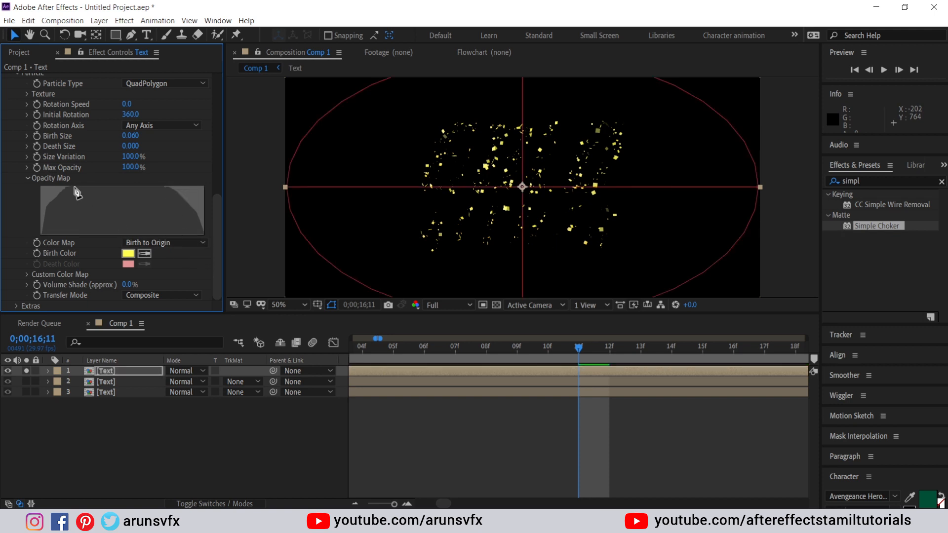
pyautogui.click(51, 204)
pyautogui.moveTo(75, 189); pyautogui.dragTo(34, 252)
pyautogui.moveTo(68, 187); pyautogui.dragTo(42, 234)
pyautogui.moveTo(41, 236); pyautogui.dragTo(55, 214)
pyautogui.press('space')
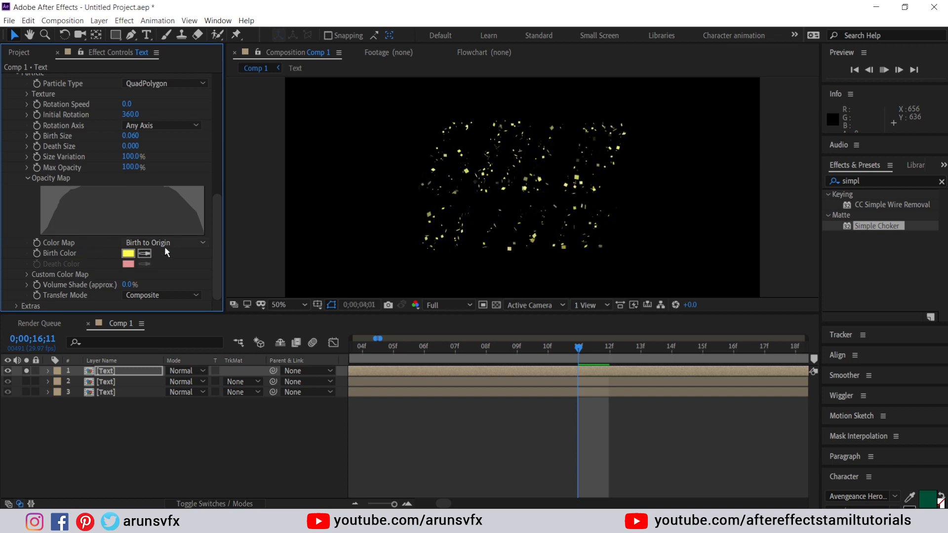
# Set the particle Birth Color to white, FFFFFF.
pyautogui.click(128, 254)
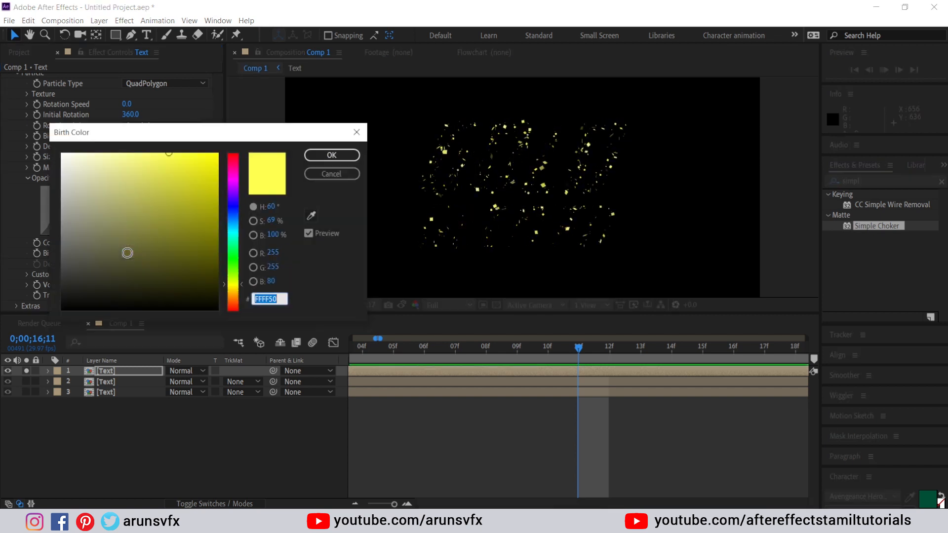
pyautogui.moveTo(153, 178); pyautogui.dragTo(26, 149)
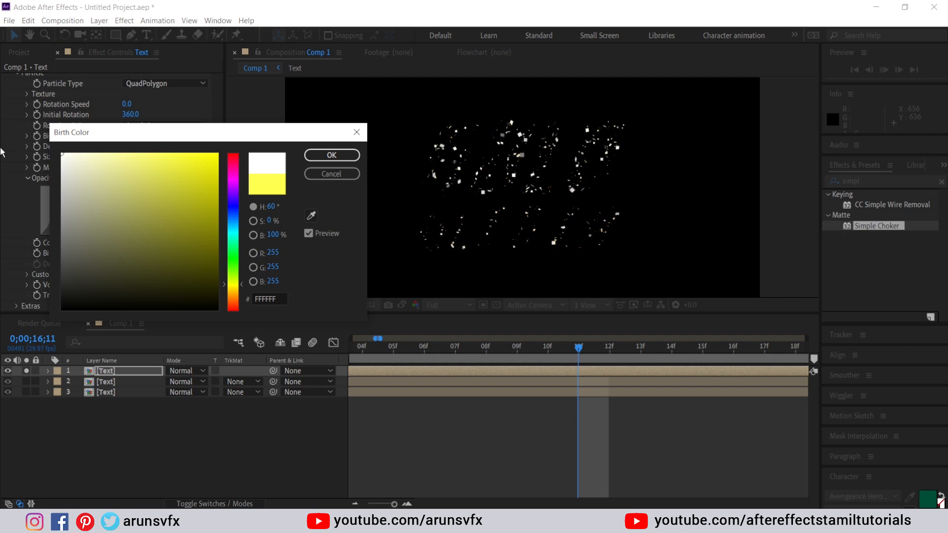
pyautogui.click(327, 155)
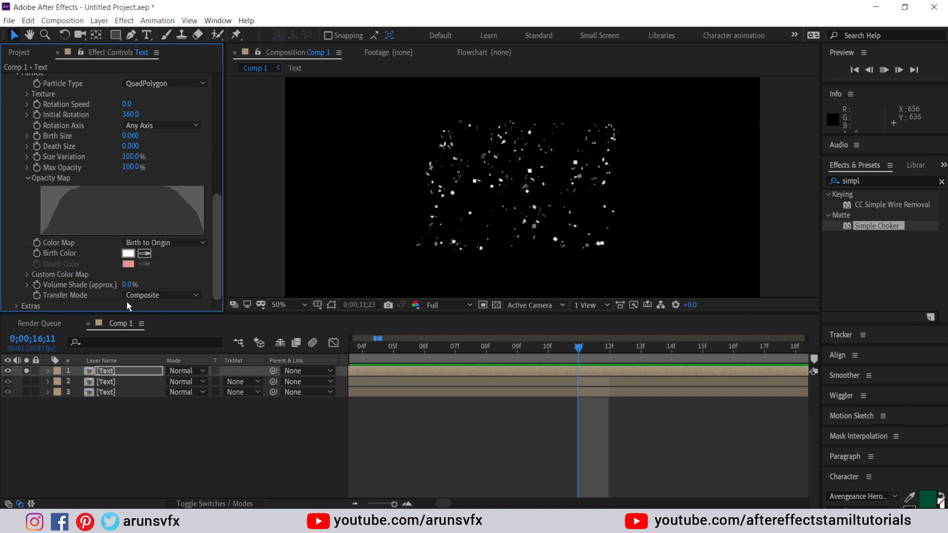
# Set the particle Transfer Mode to Screen and unsolo the top Text layer to preview all the layers together.
pyautogui.click(149, 296)
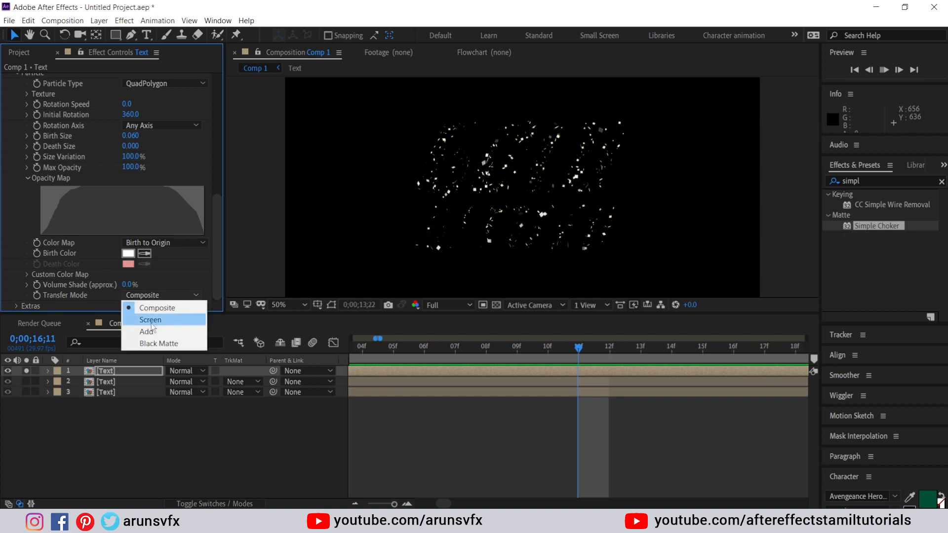
pyautogui.click(151, 321)
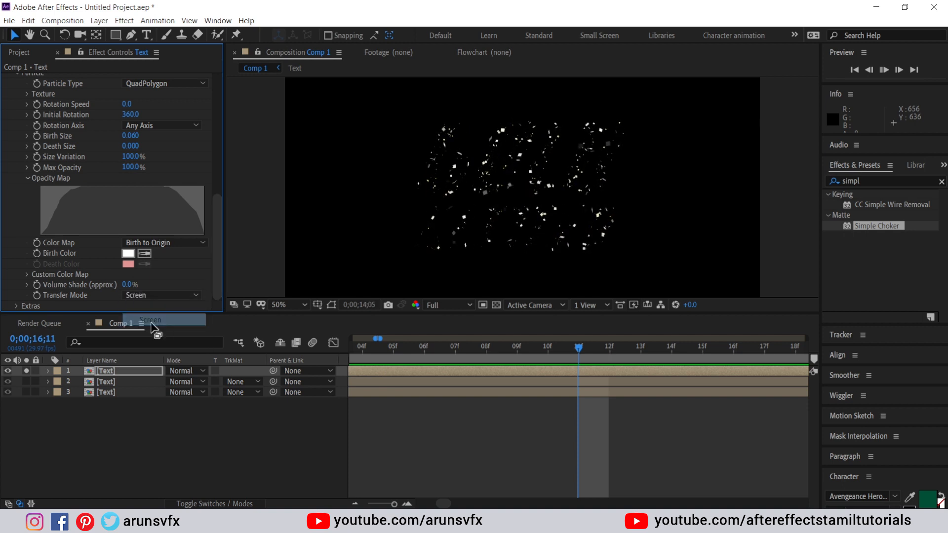
pyautogui.click(27, 371)
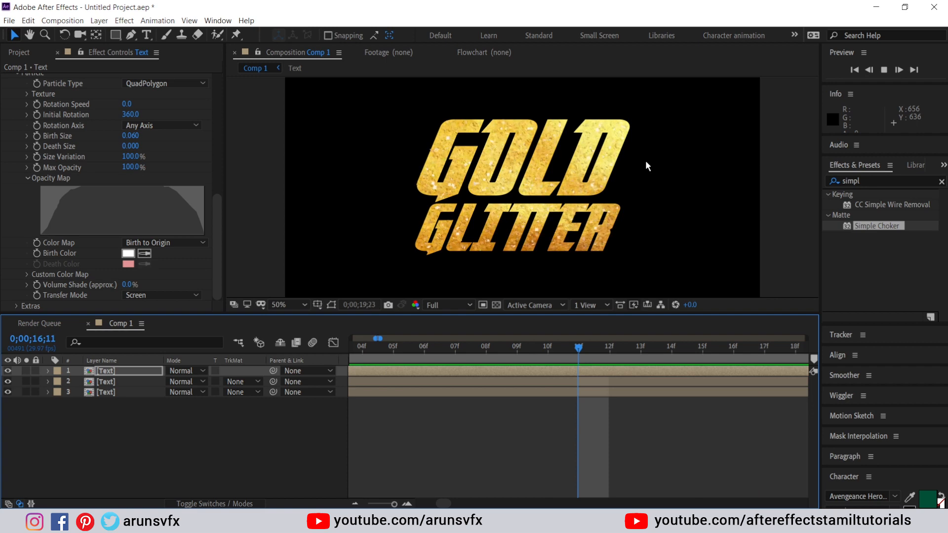
# Compare the second Text layer with and without Simple Choker, leave the effect disabled, and preview the rough glitter edges.
pyautogui.click(116, 381)
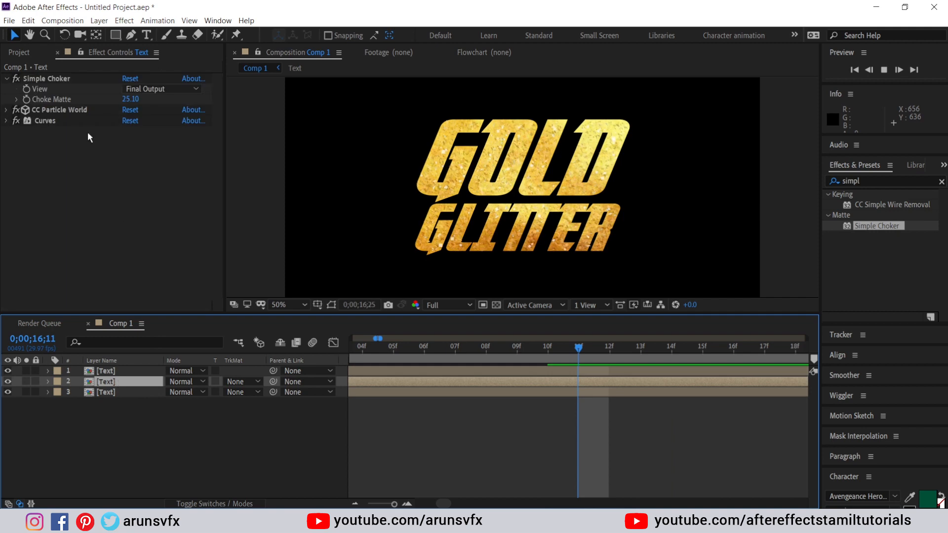
pyautogui.click(16, 79)
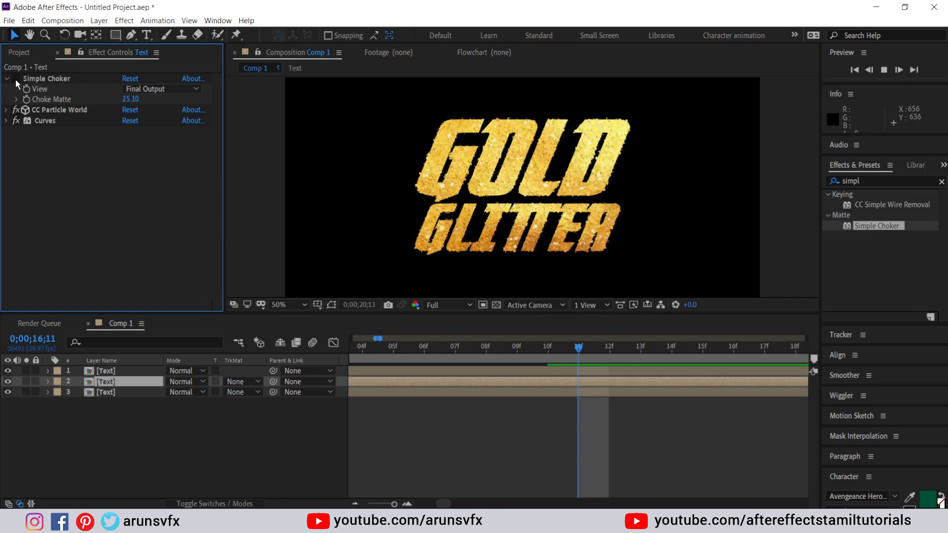
pyautogui.click(16, 79)
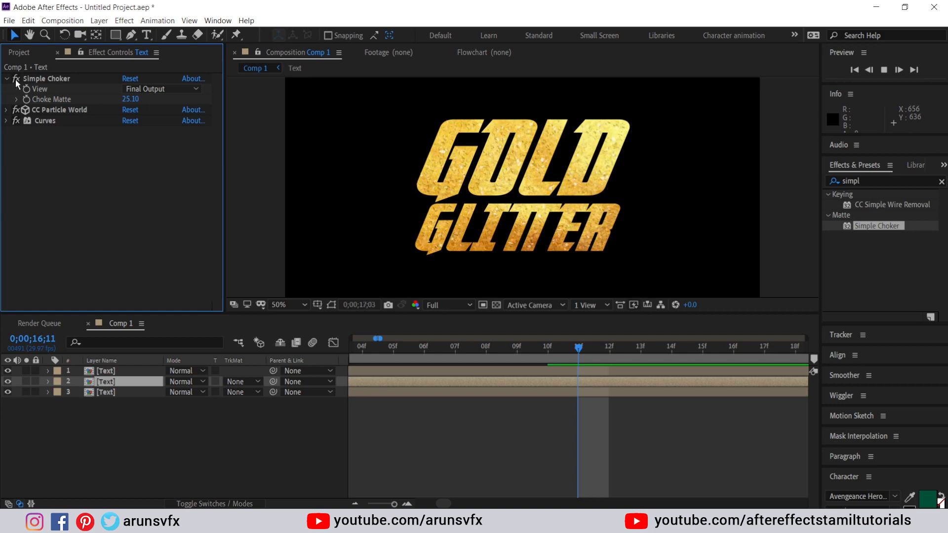
pyautogui.click(15, 79)
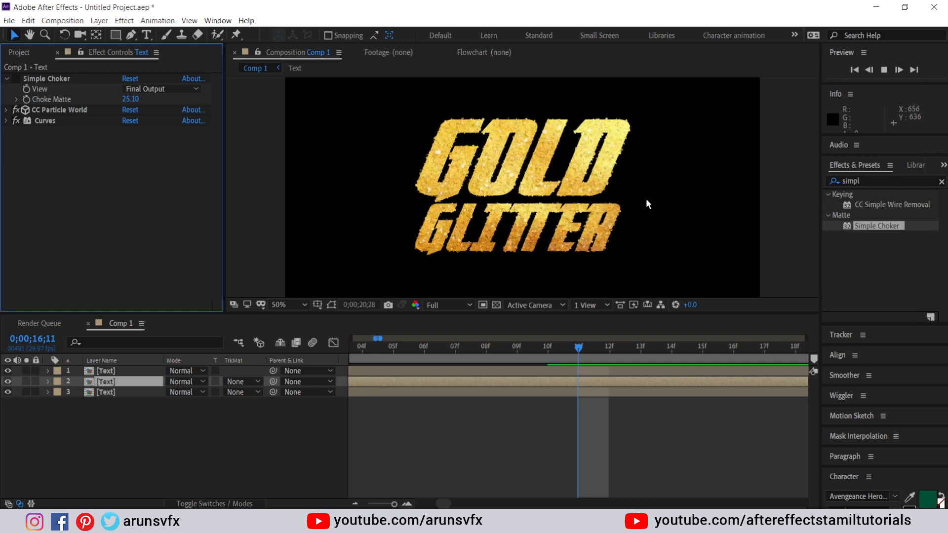
pyautogui.press('space')
pyautogui.press('space')
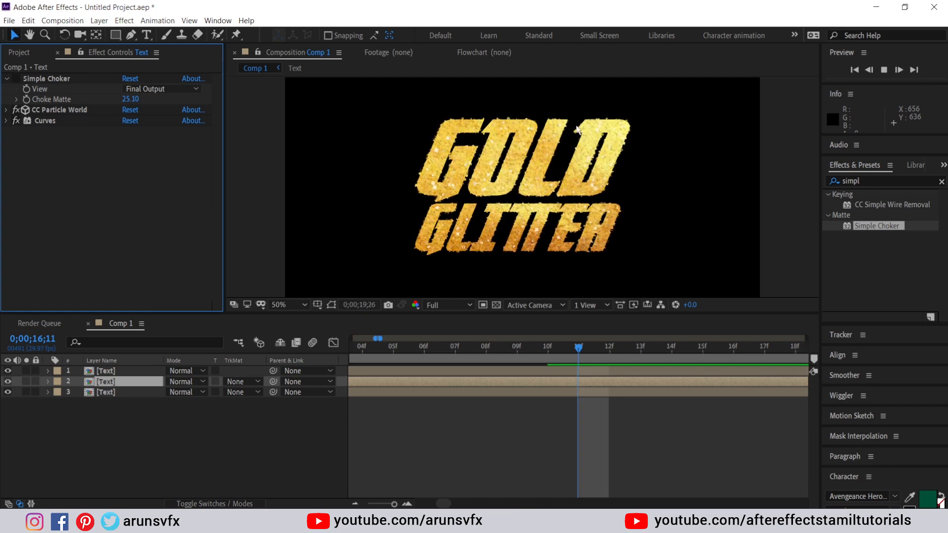
pyautogui.press(',')
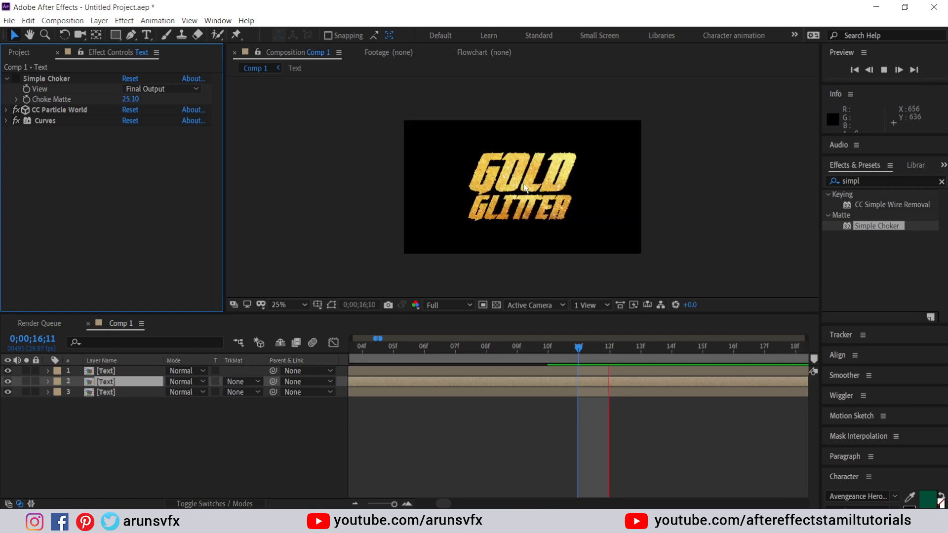
pyautogui.press('.')
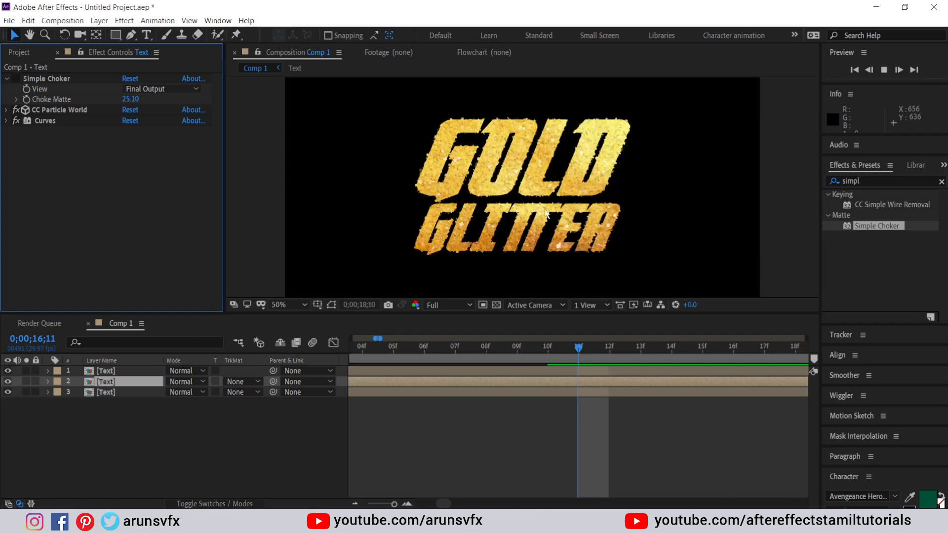
# Create a null object at the top of the layer stack and parent the three Text layers to it.
pyautogui.rightClick(114, 423)
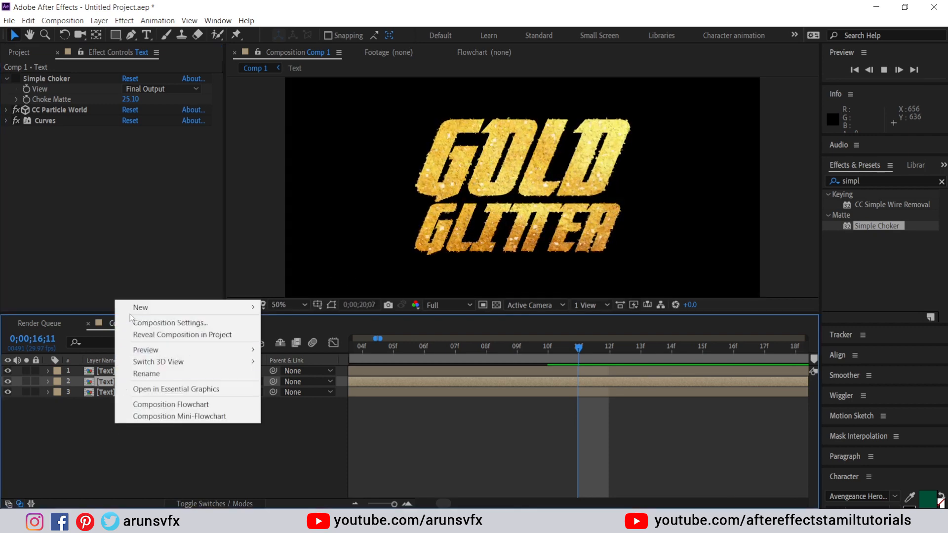
pyautogui.moveTo(225, 309)
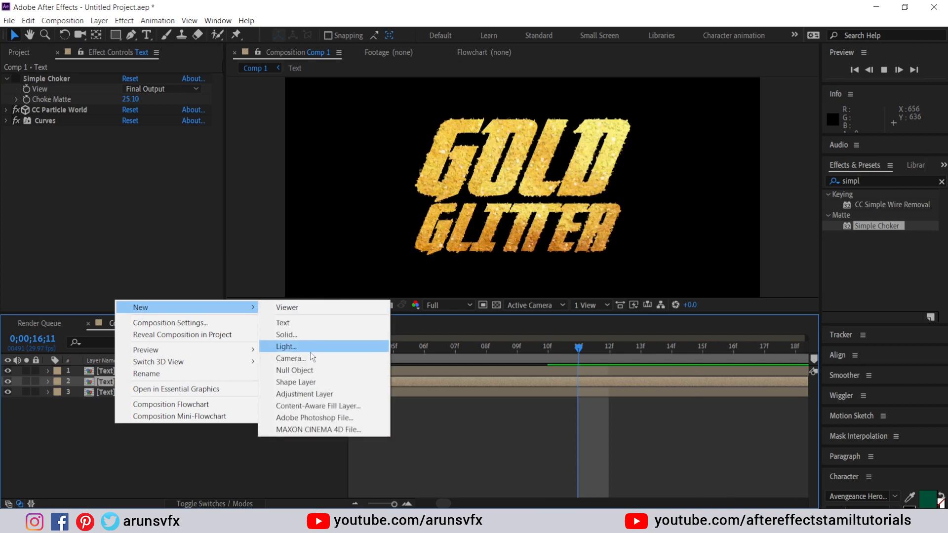
pyautogui.click(302, 371)
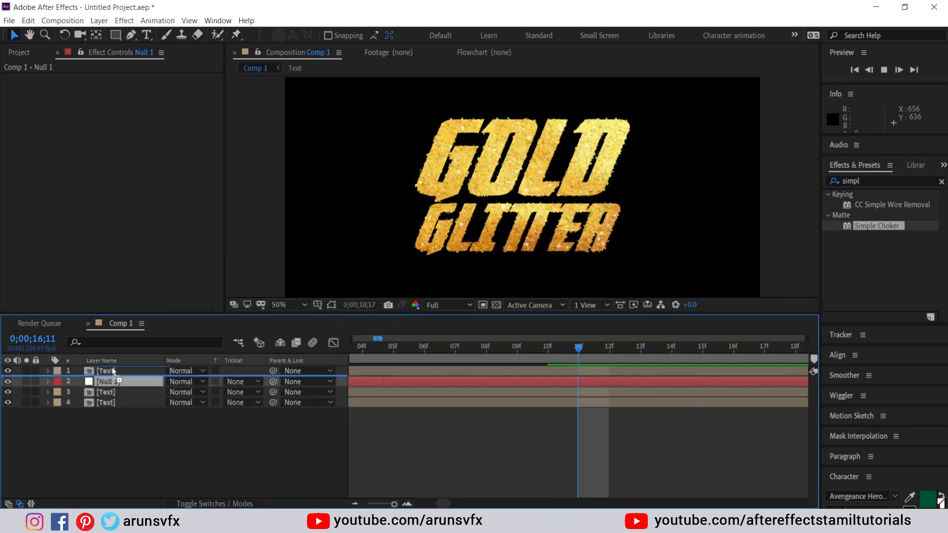
pyautogui.moveTo(127, 427); pyautogui.dragTo(92, 380)
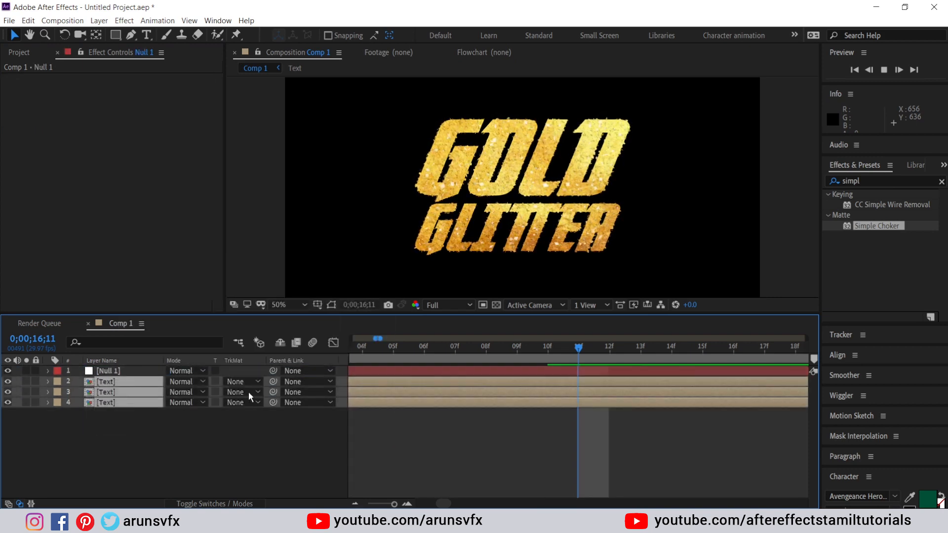
pyautogui.moveTo(277, 383); pyautogui.dragTo(138, 373)
pyautogui.click(138, 371)
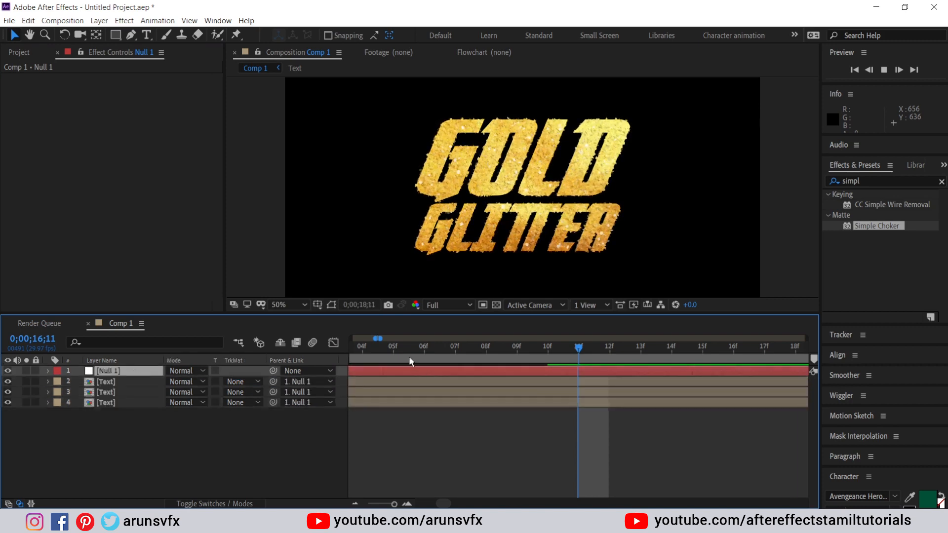
# Set the end of the work area at about 10 seconds, at 0;00;10;01.
pyautogui.moveTo(399, 348); pyautogui.dragTo(270, 348)
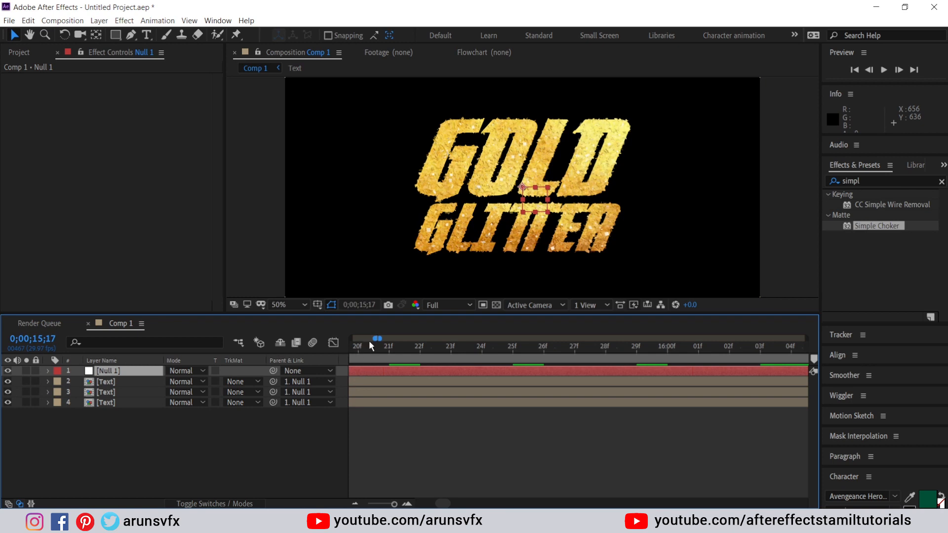
pyautogui.moveTo(374, 338); pyautogui.dragTo(286, 342)
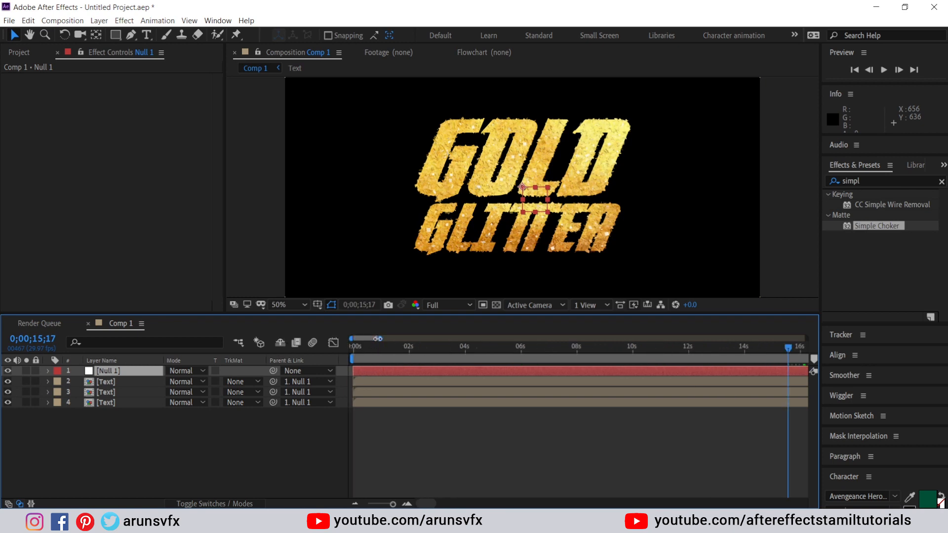
pyautogui.moveTo(377, 339); pyautogui.dragTo(554, 336)
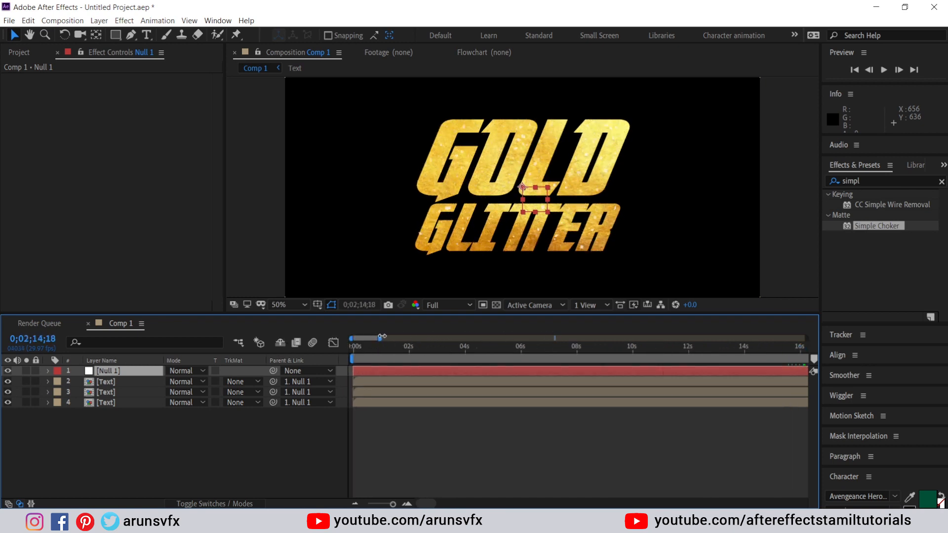
pyautogui.moveTo(382, 336); pyautogui.dragTo(455, 336)
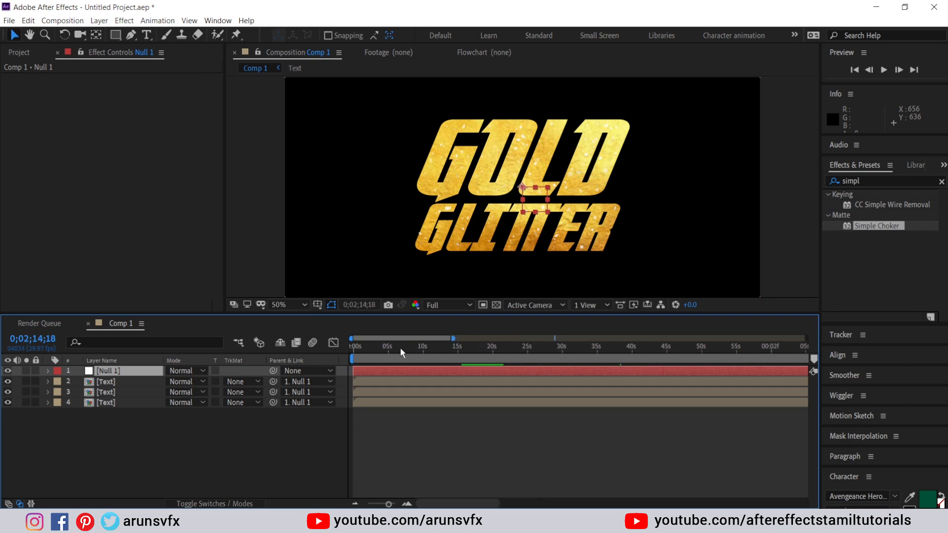
pyautogui.moveTo(400, 348); pyautogui.dragTo(423, 347)
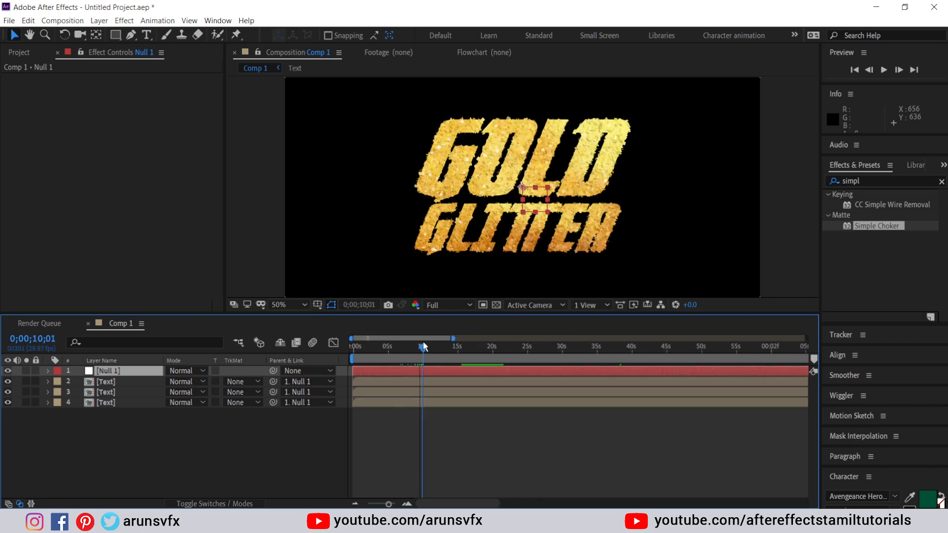
pyautogui.press('n')
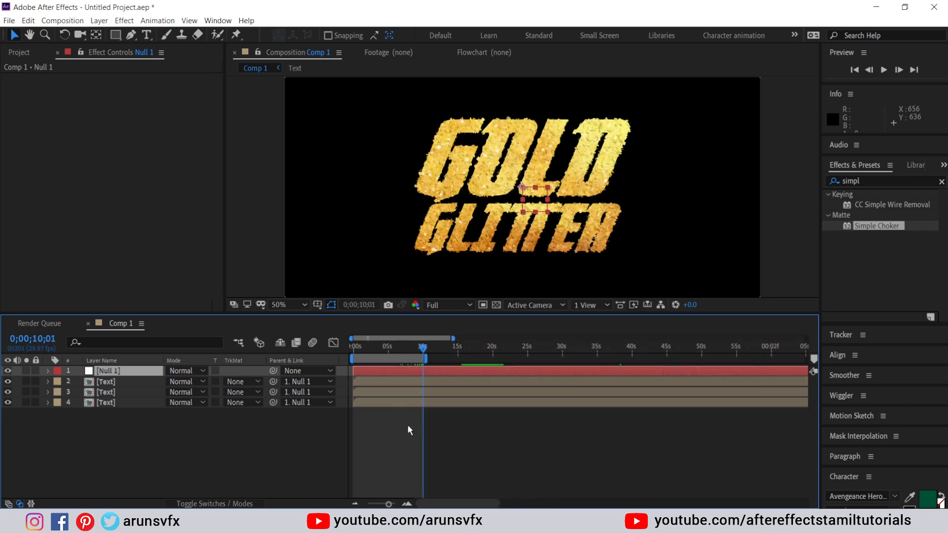
# Reveal the null's Scale property and add a 100% Scale keyframe at 0;00;10;01.
pyautogui.click(49, 371)
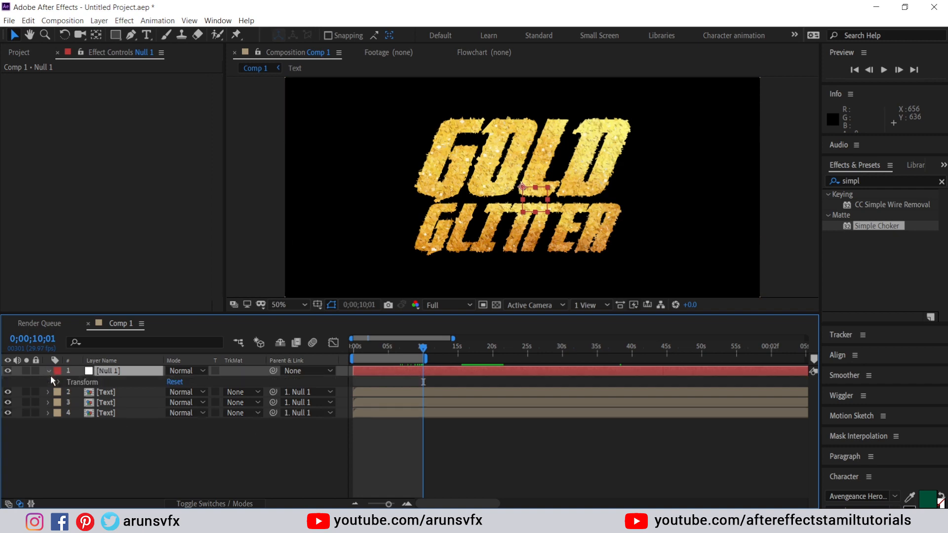
pyautogui.press('s')
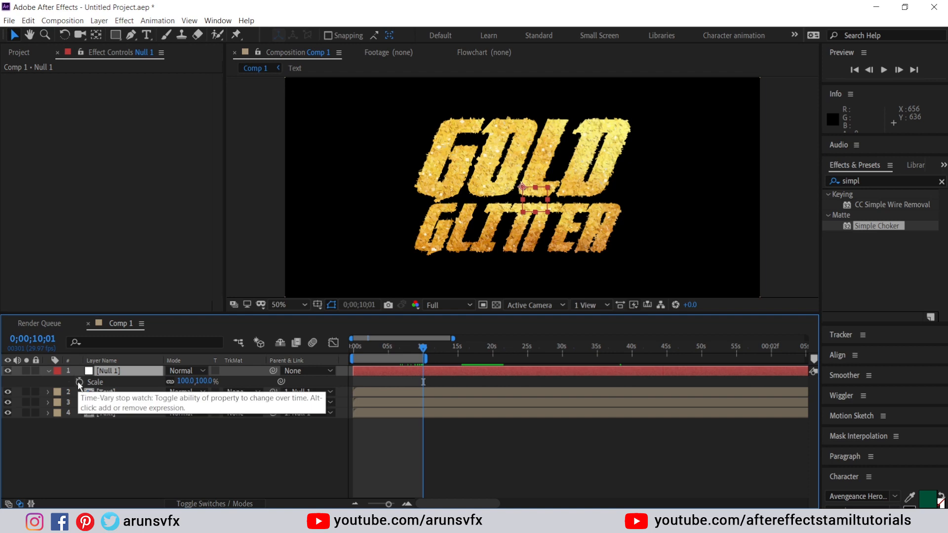
pyautogui.click(79, 382)
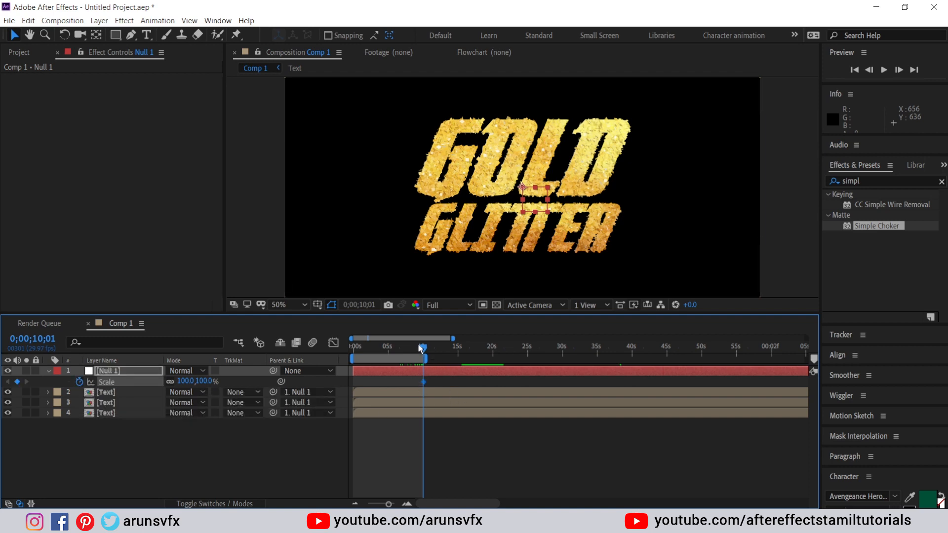
# Keyframe the null's Scale at 0% at 0;00;00;00 and at 90% at 0;00;00;10.
pyautogui.moveTo(422, 347); pyautogui.dragTo(324, 342)
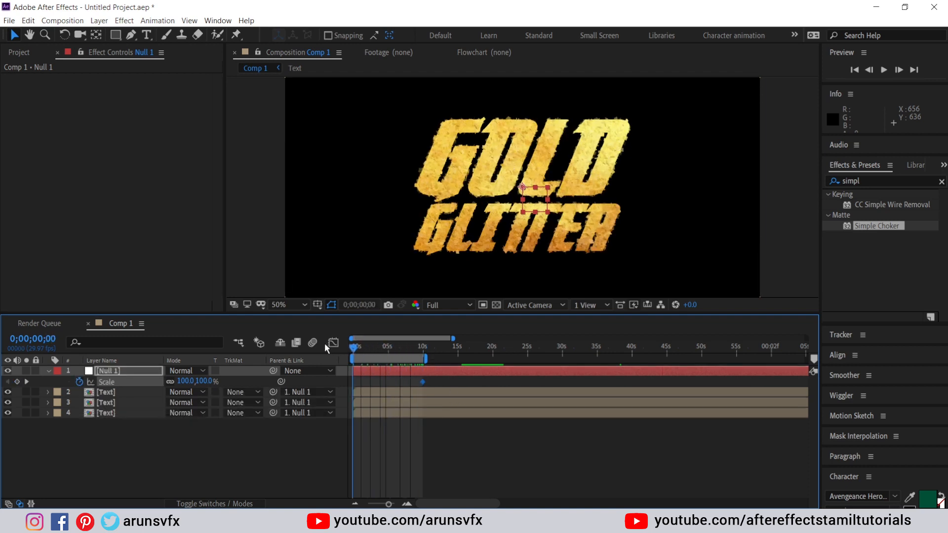
pyautogui.click(184, 381)
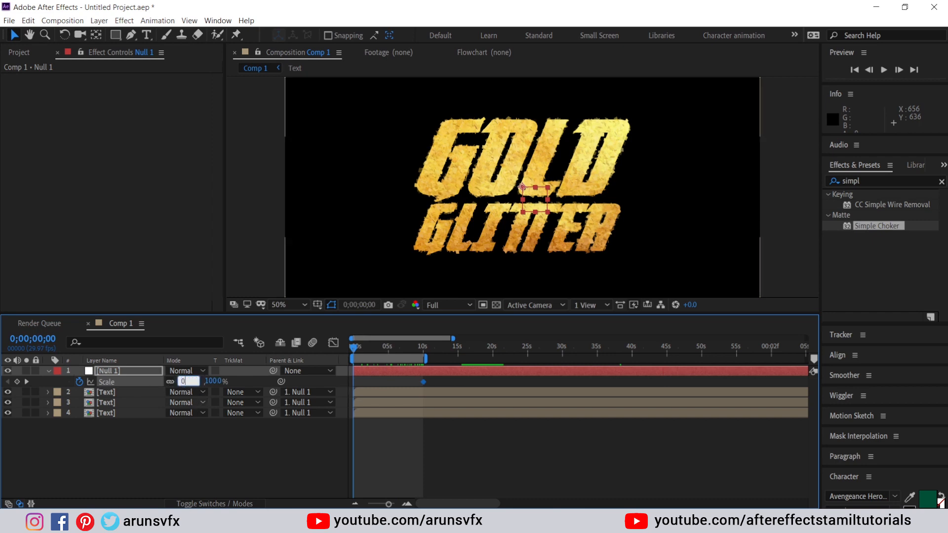
pyautogui.write('0')
pyautogui.press('Return')
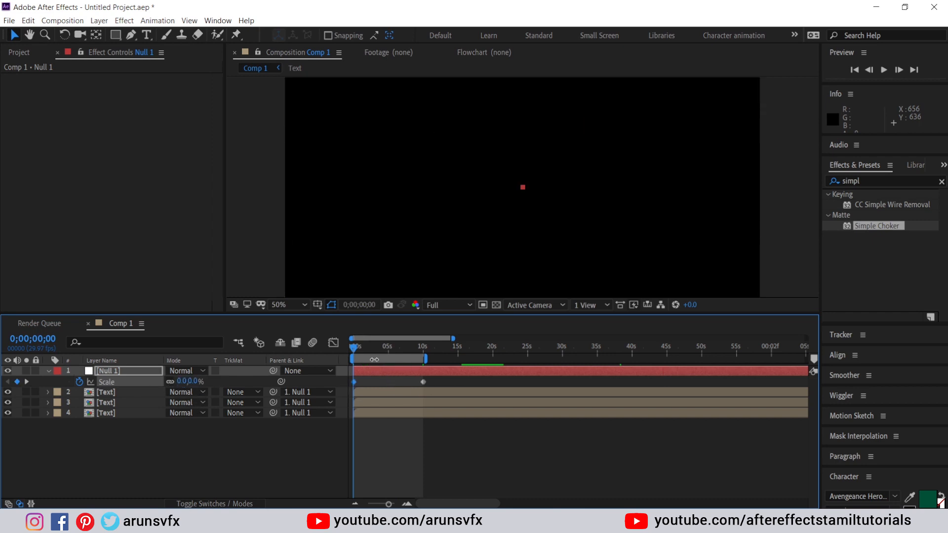
pyautogui.press('space')
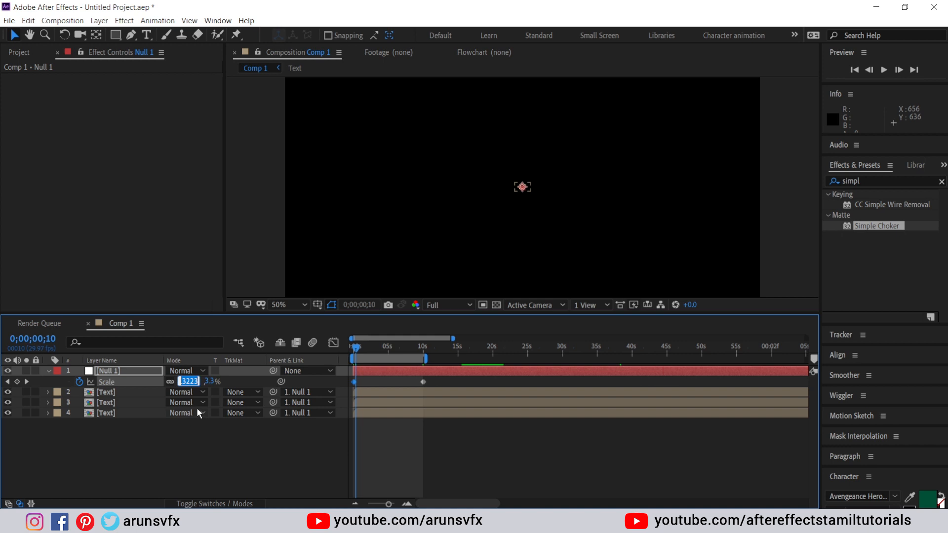
pyautogui.write('90')
pyautogui.press('Return')
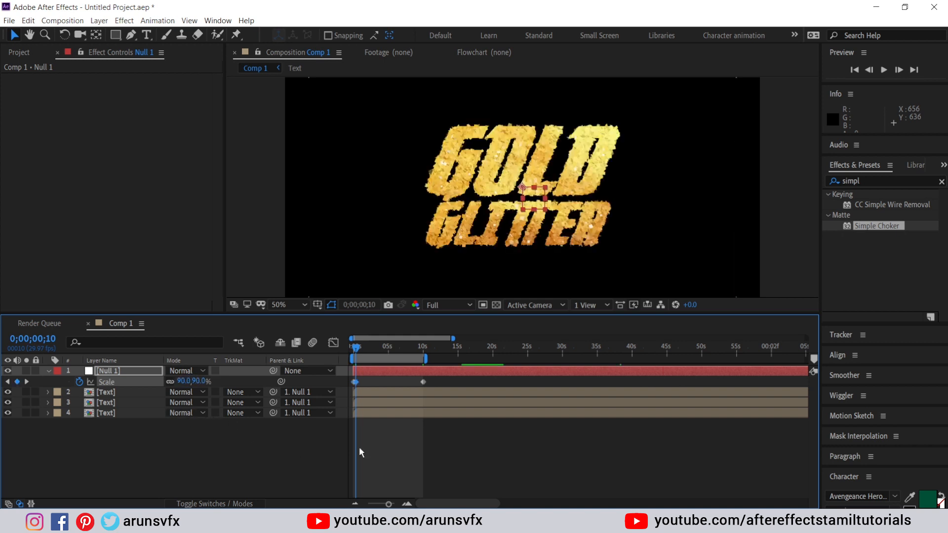
# Apply Easy Ease to all of the null's Scale keyframes and preview the animation from the start.
pyautogui.moveTo(438, 383); pyautogui.dragTo(344, 384)
pyautogui.press('F9')
pyautogui.moveTo(356, 347); pyautogui.dragTo(315, 347)
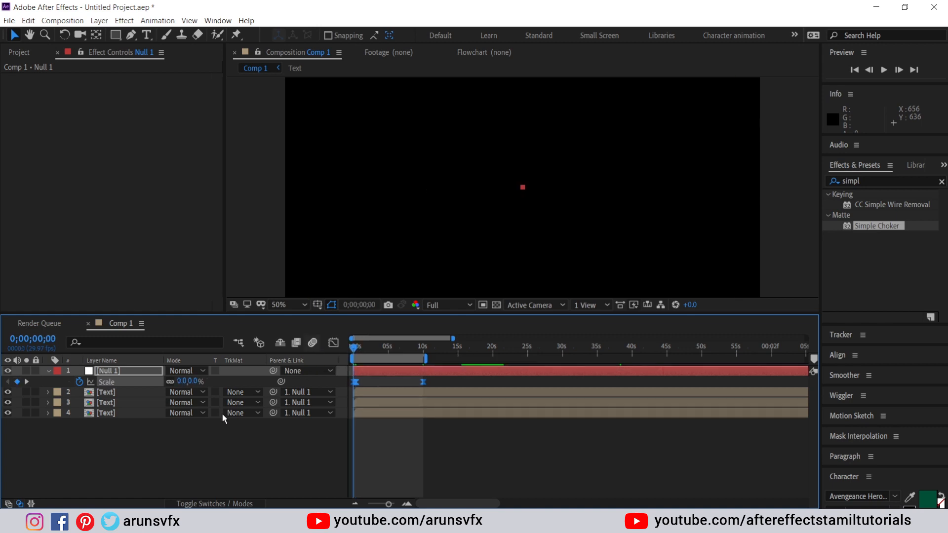
pyautogui.press('space')
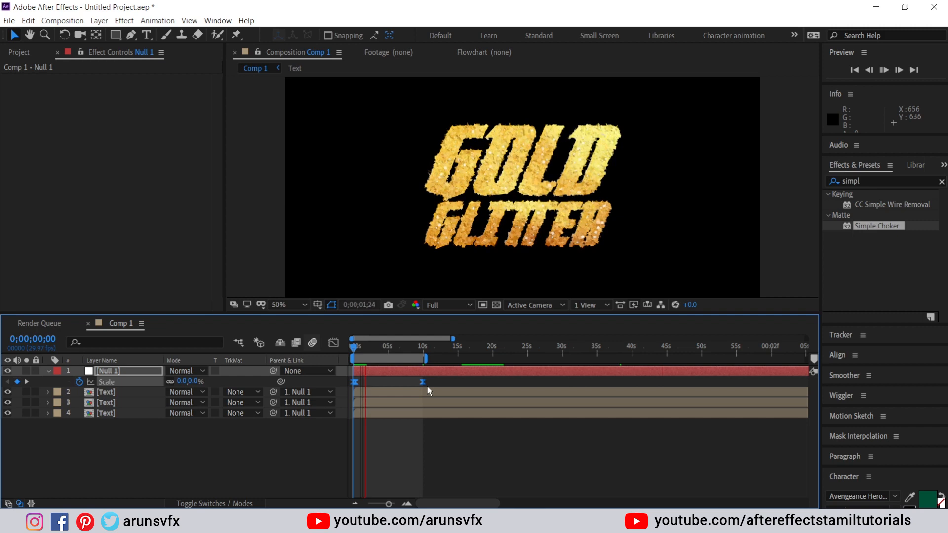
pyautogui.press('space')
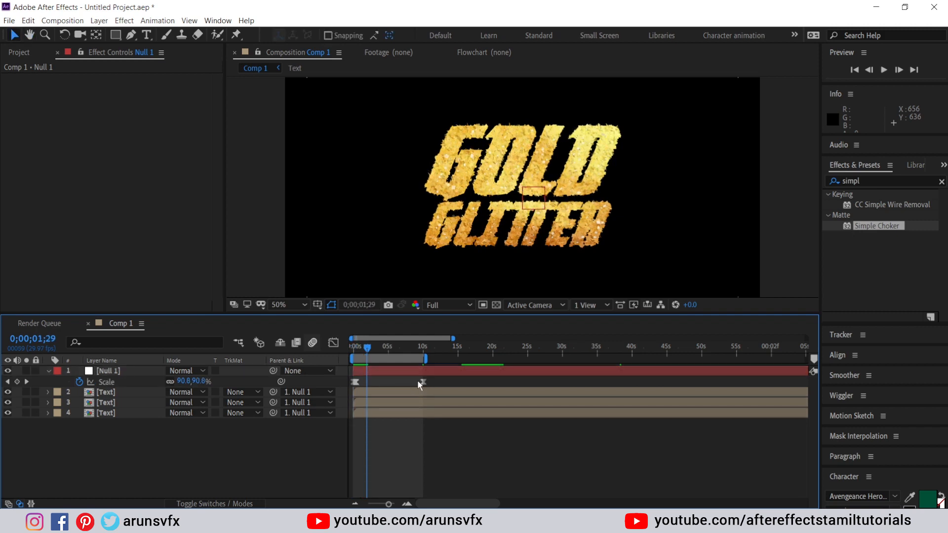
# Move the null's last Scale keyframe to about 3 seconds, end the work area at 0;00;03;01, and preview.
pyautogui.moveTo(422, 381); pyautogui.dragTo(374, 382)
pyautogui.click(374, 345)
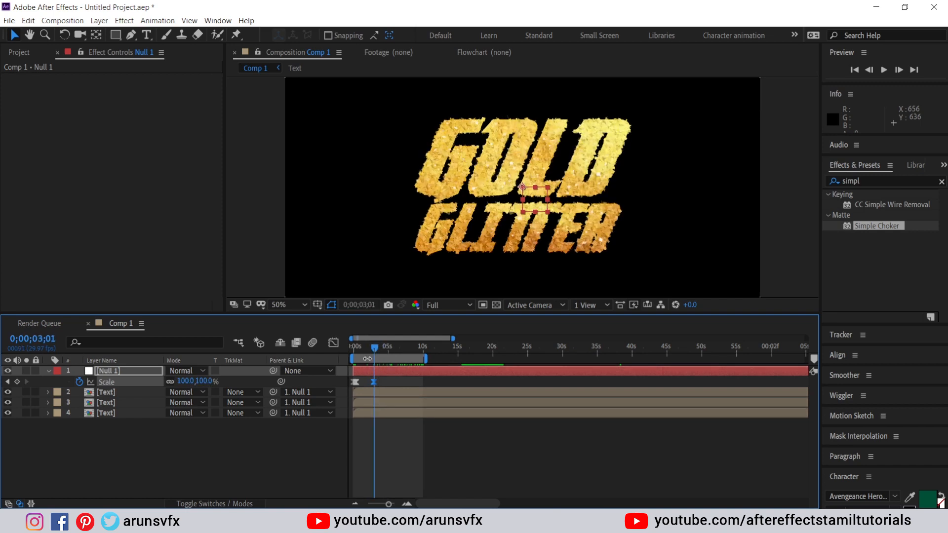
pyautogui.press('n')
pyautogui.press('space')
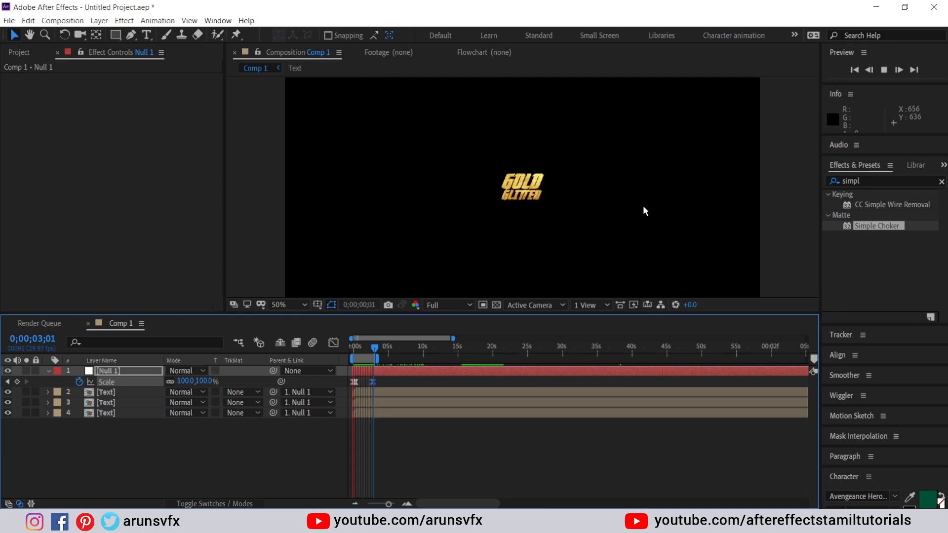
pyautogui.press('space')
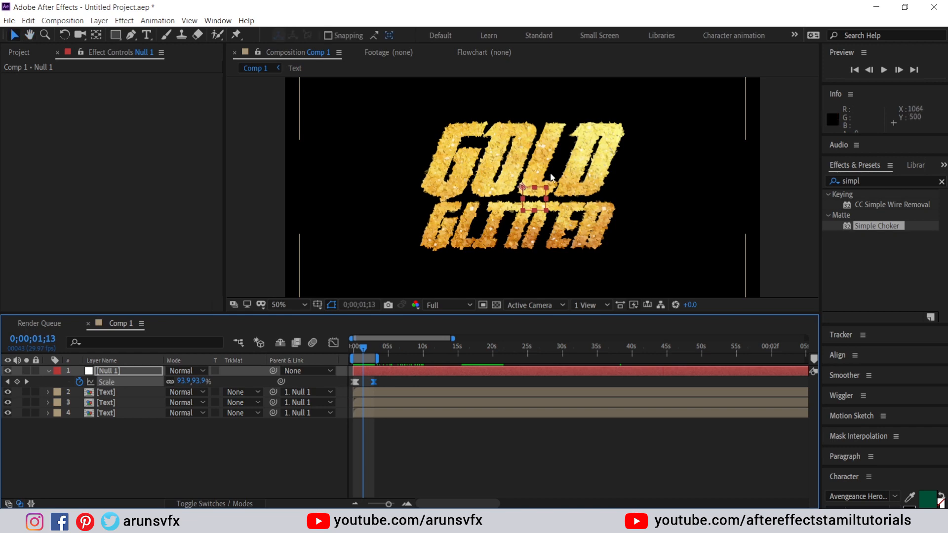
# Apply Deep Glow to the topmost Text layer, preview the result, and disable the effect.
pyautogui.click(120, 433)
pyautogui.click(122, 394)
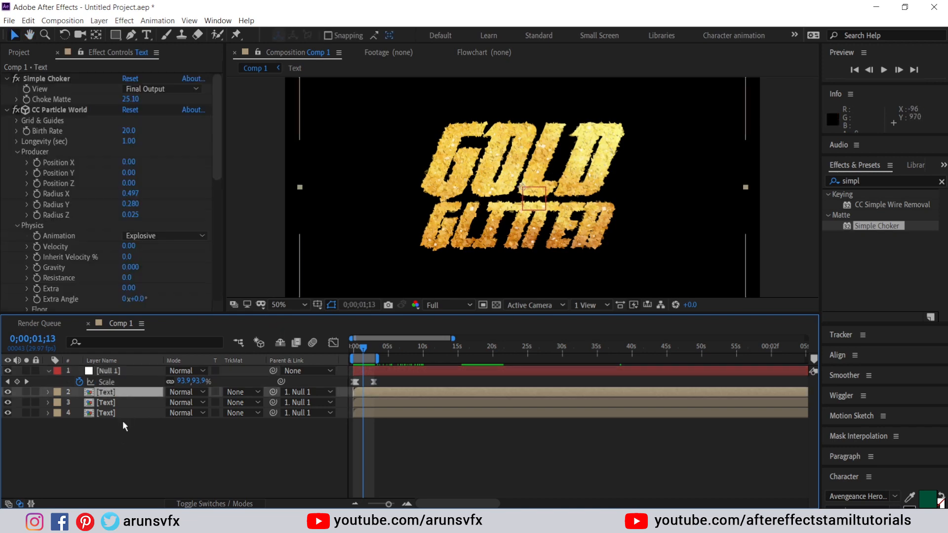
pyautogui.click(859, 181)
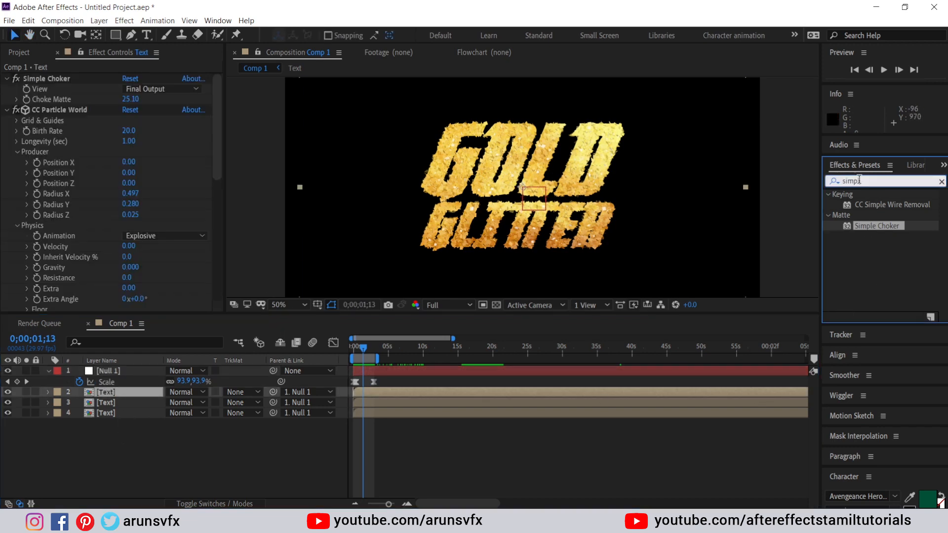
pyautogui.write('dee')
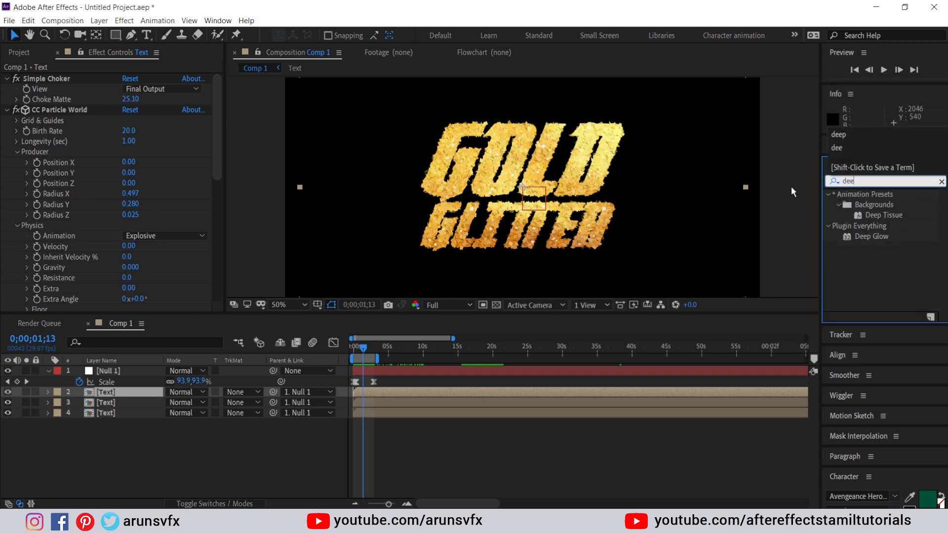
pyautogui.click(869, 236)
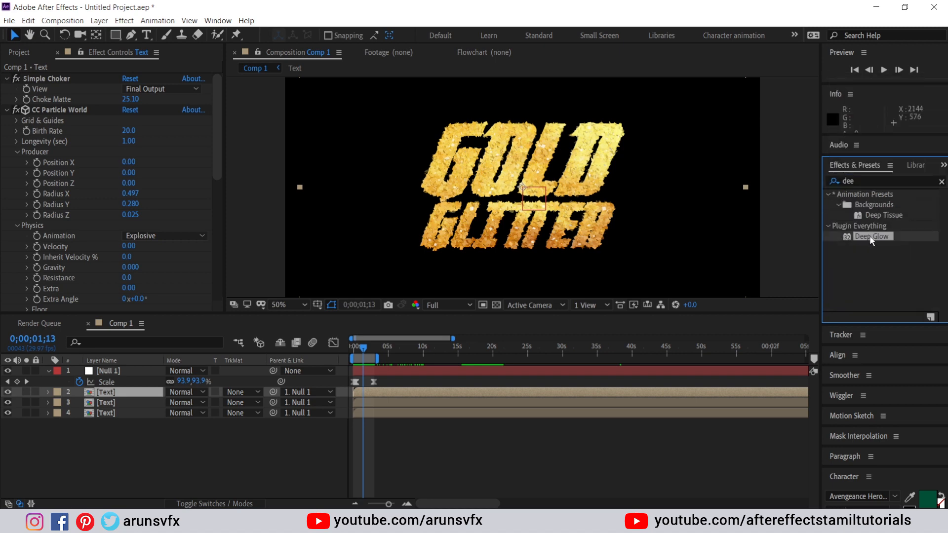
pyautogui.doubleClick(871, 236)
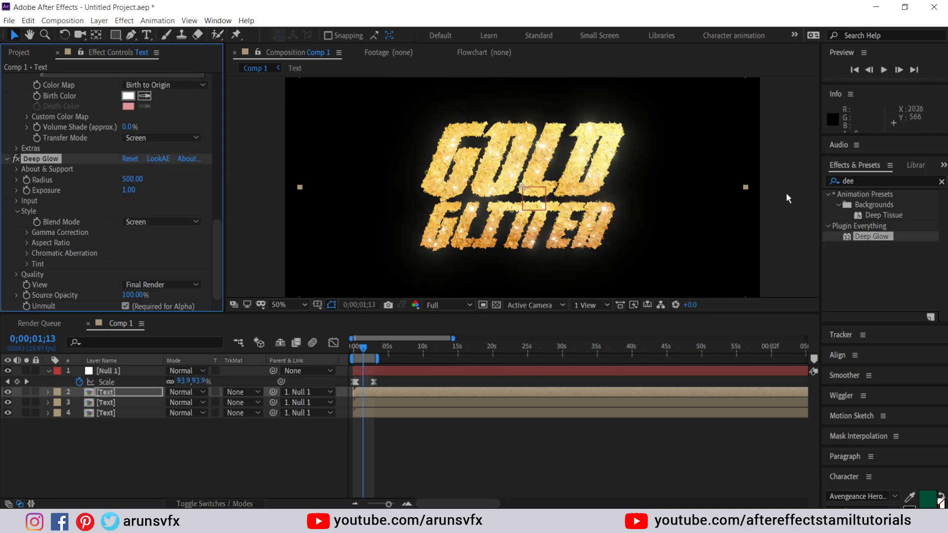
pyautogui.press('space')
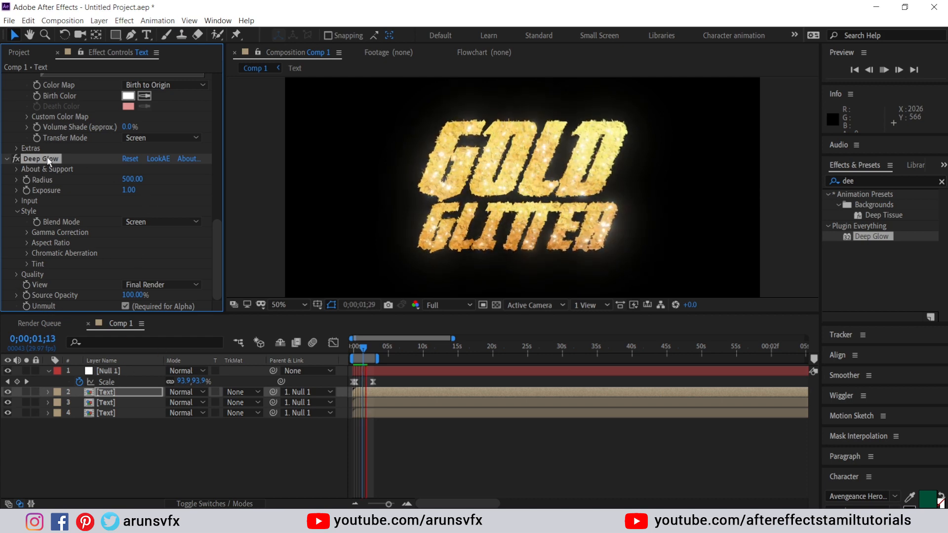
pyautogui.click(16, 159)
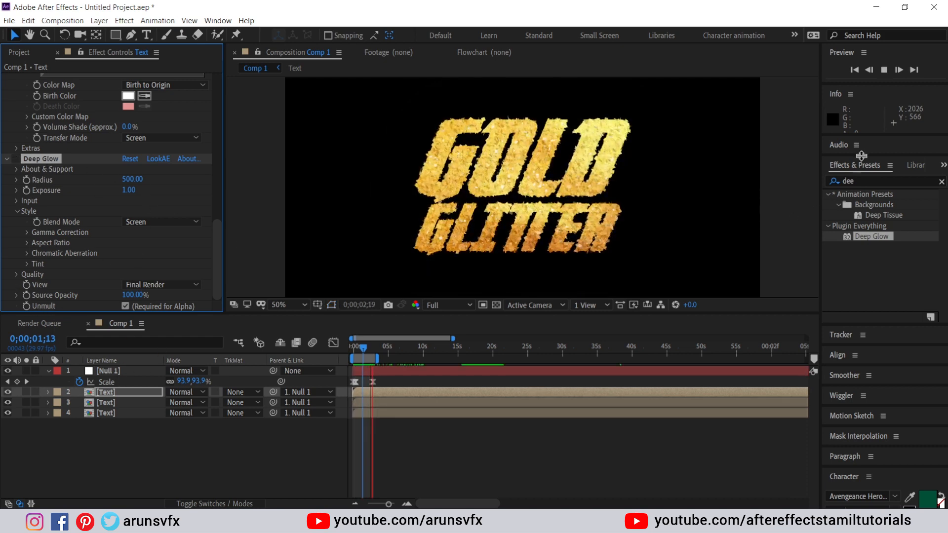
# Try the Stylize Glow effect on the topmost Text layer, stacking duplicates of it, and remove it.
pyautogui.click(872, 180)
pyautogui.write('g')
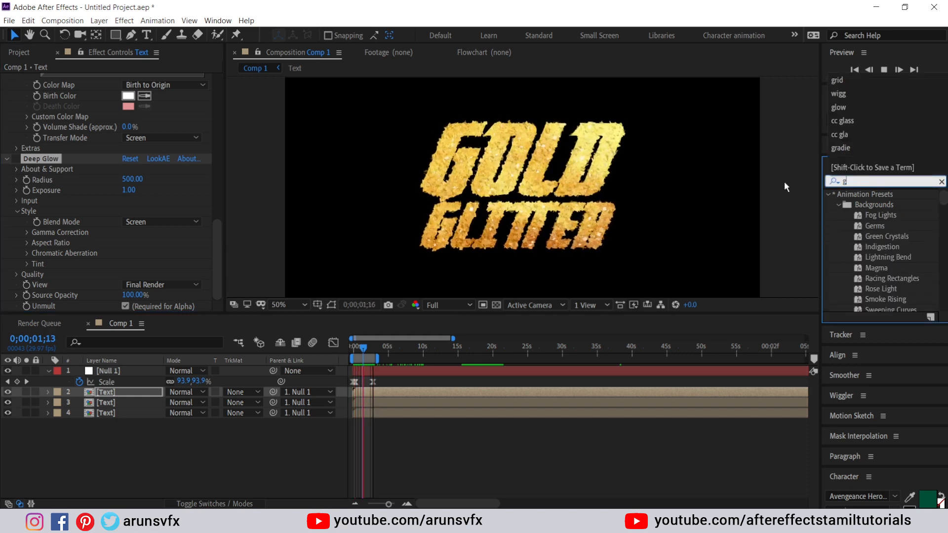
pyautogui.write('low')
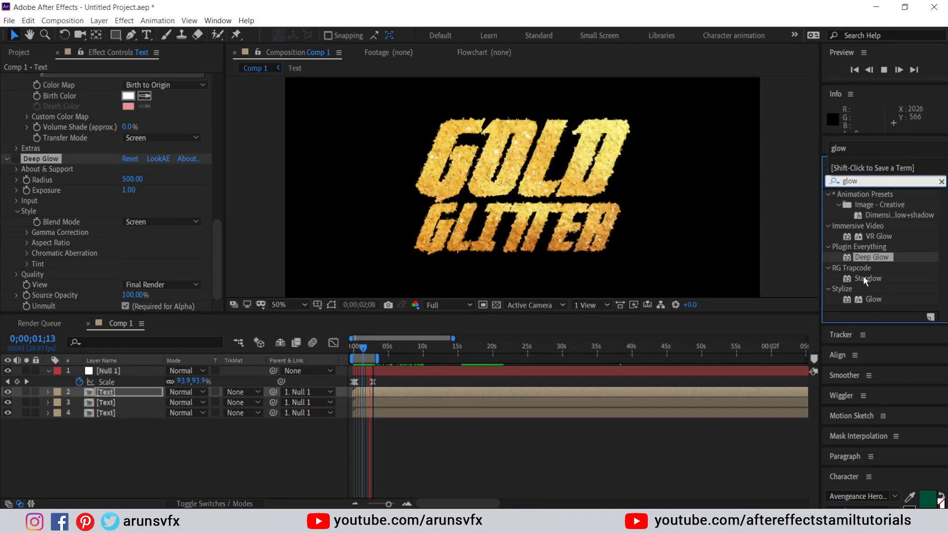
pyautogui.doubleClick(870, 299)
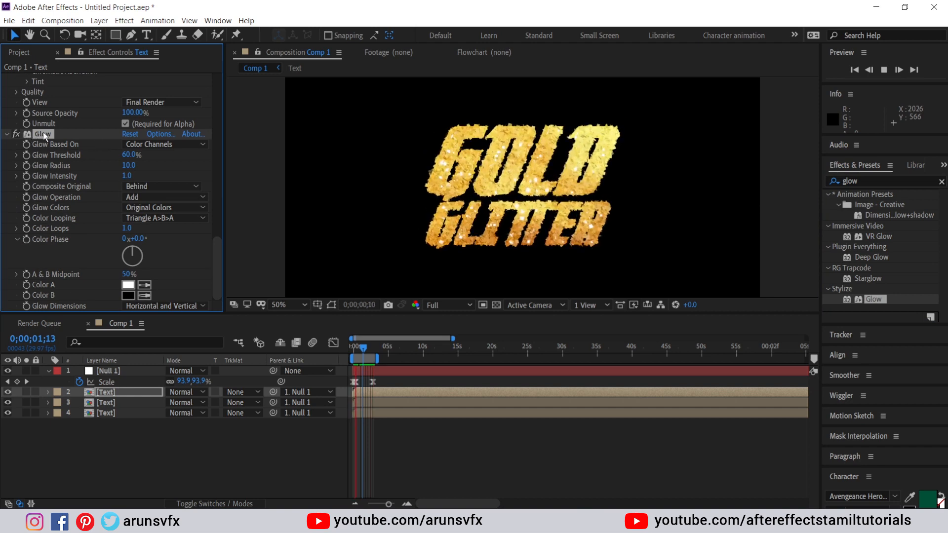
pyautogui.hotkey('ctrl', 'd')
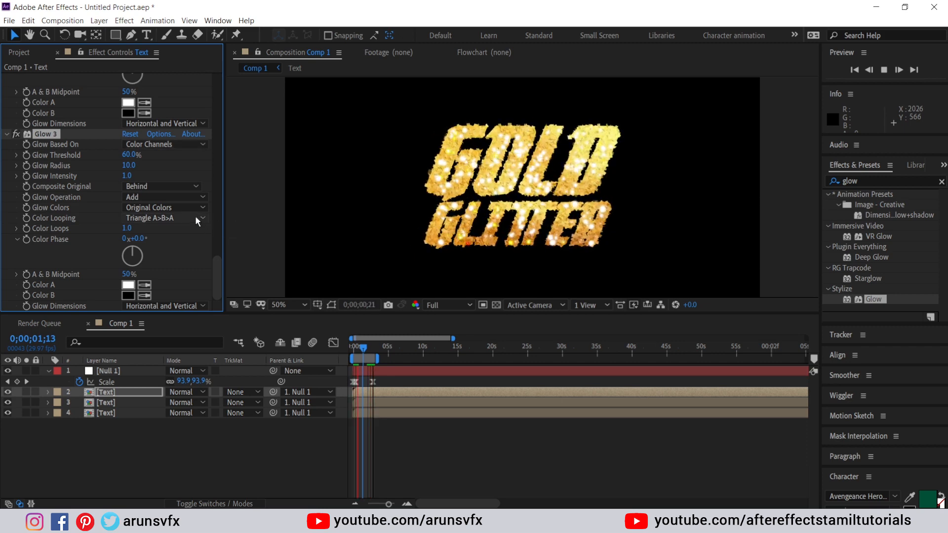
pyautogui.hotkey('ctrl', 'z')
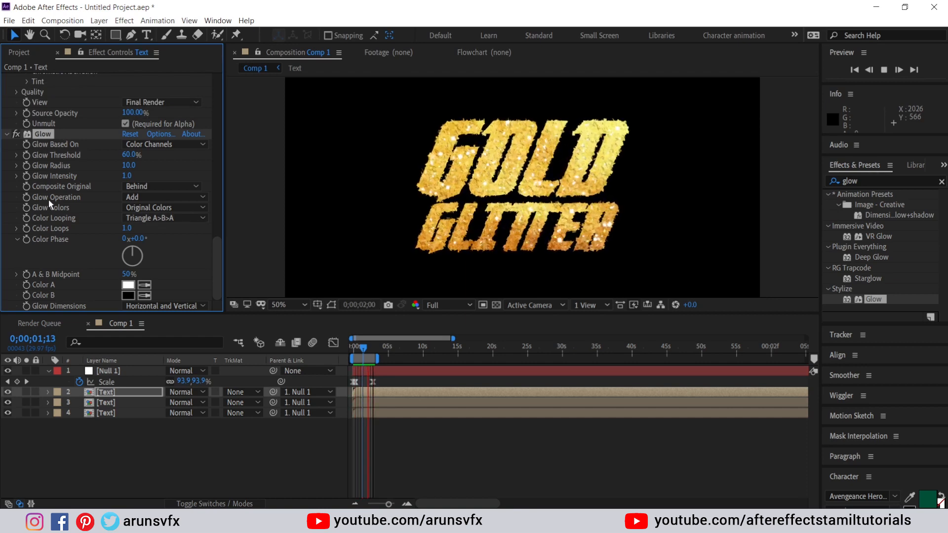
pyautogui.press('Delete')
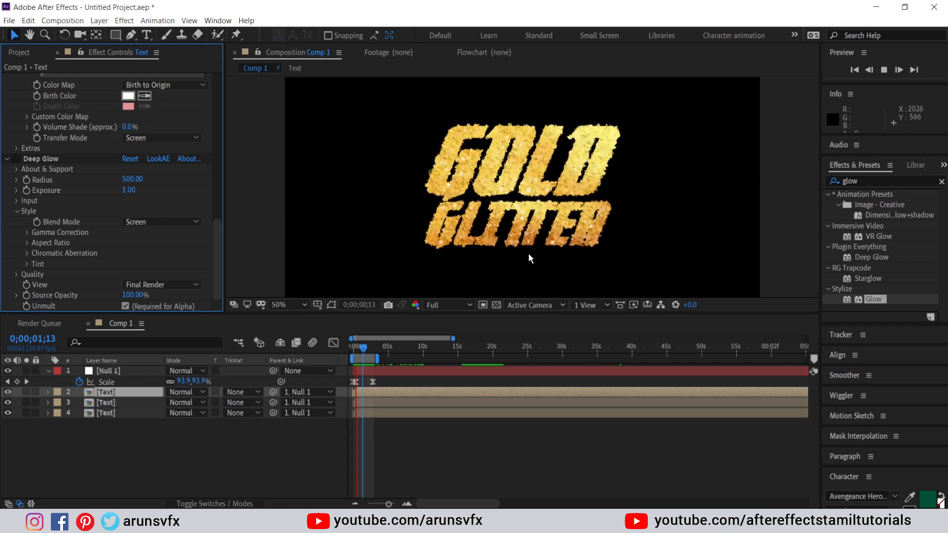
# Set the topmost Text layer's blending mode to Screen and check the glitter in the preview.
pyautogui.scroll(-1, 666, 197)
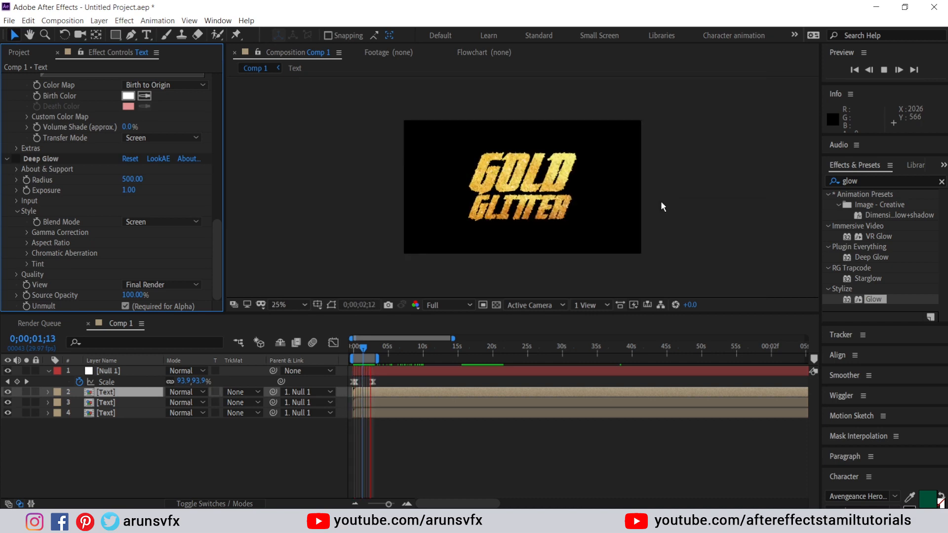
pyautogui.click(104, 393)
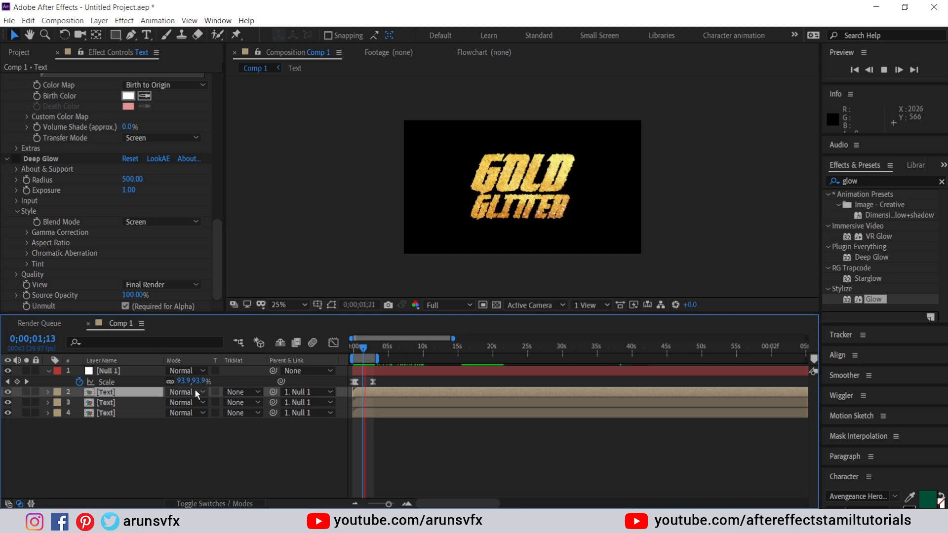
pyautogui.click(175, 392)
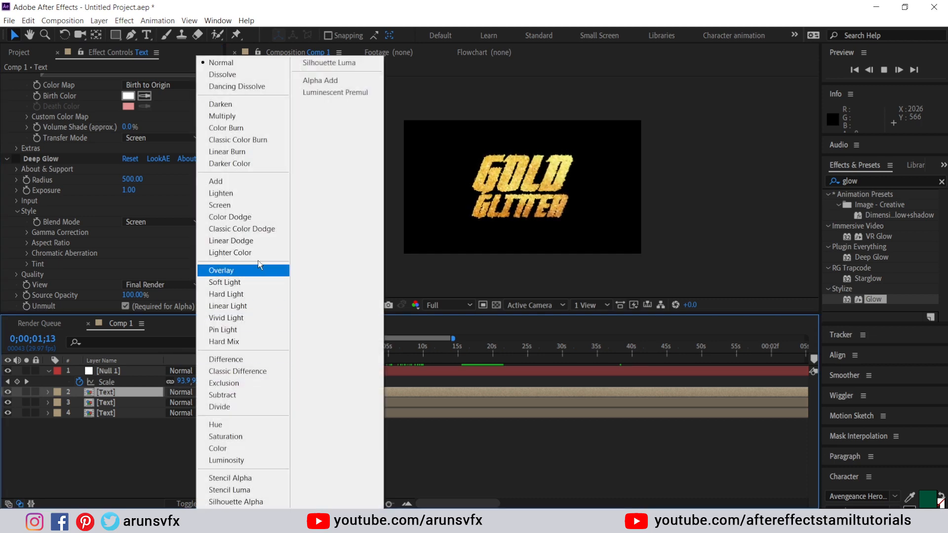
pyautogui.click(234, 203)
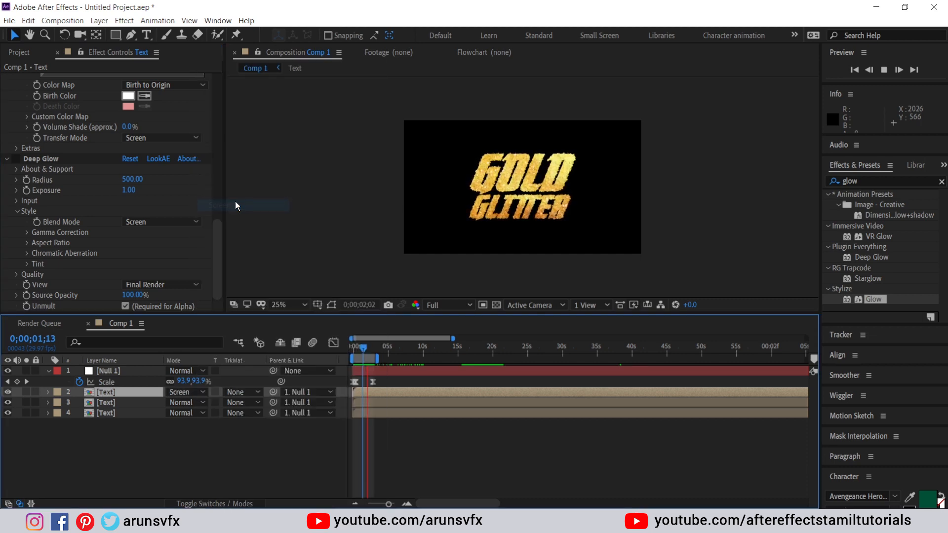
pyautogui.press('.')
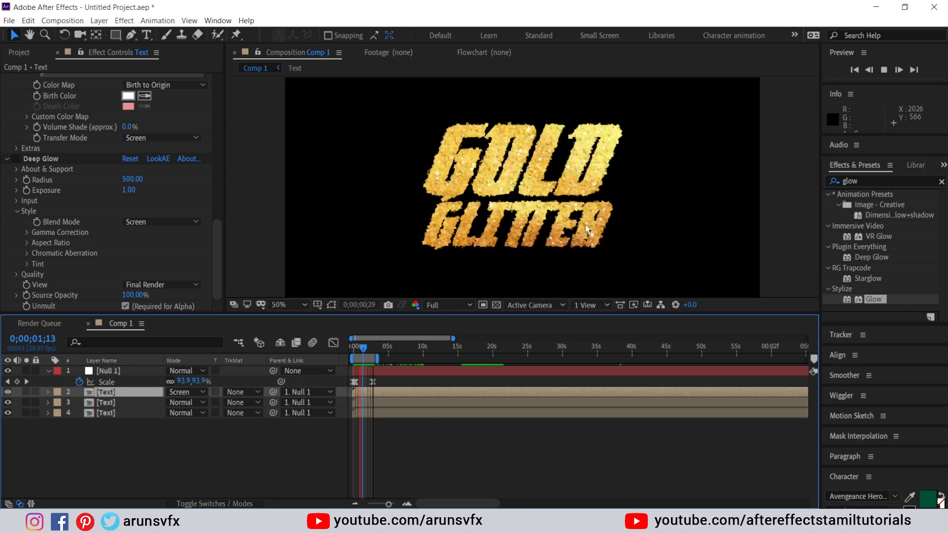
pyautogui.press('space')
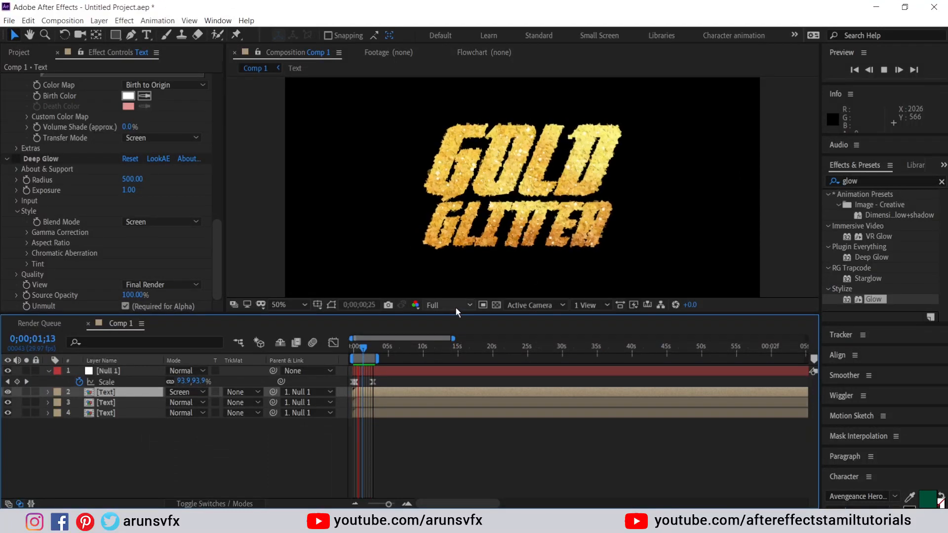
# Replace the GOLD Glitter wording inside the Text composition with a first name, and preview the glitter effect in Comp 1.
pyautogui.doubleClick(96, 413)
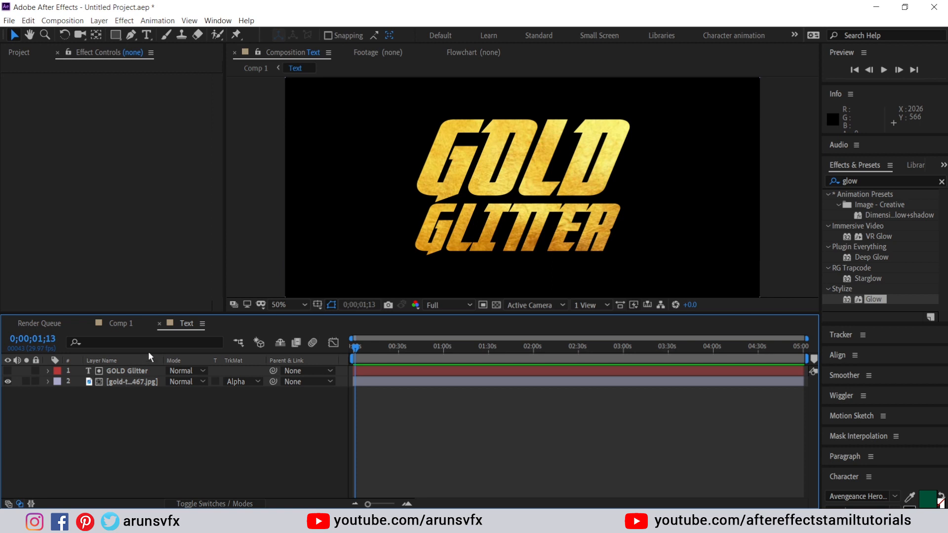
pyautogui.click(122, 374)
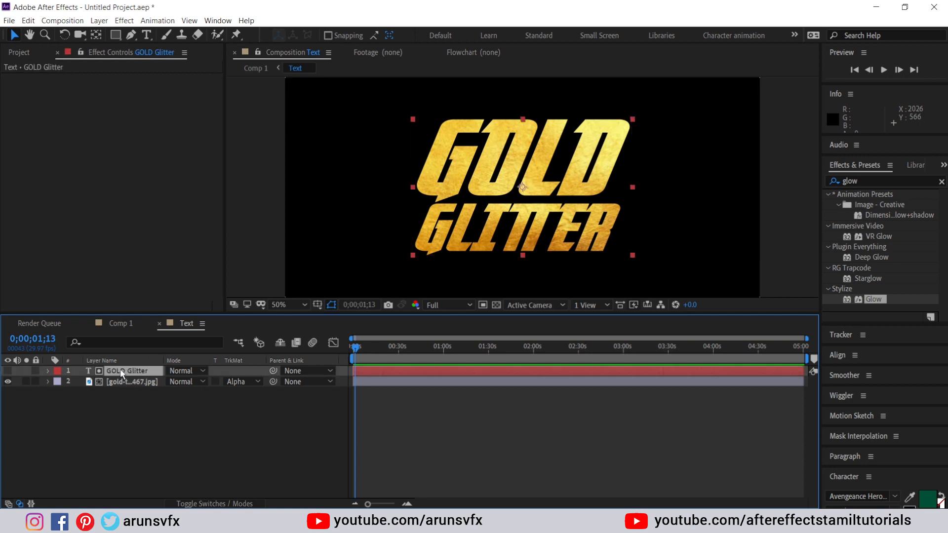
pyautogui.doubleClick(121, 374)
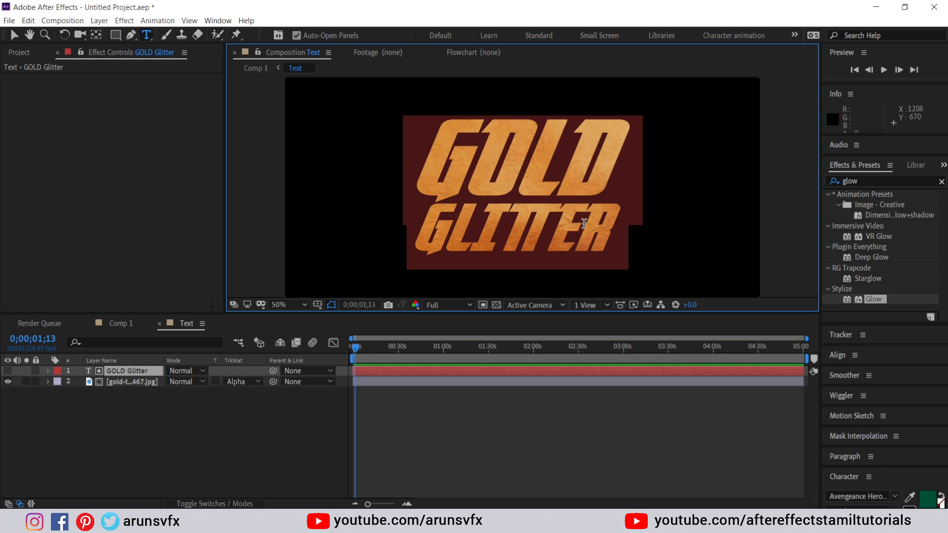
pyautogui.write('Ar')
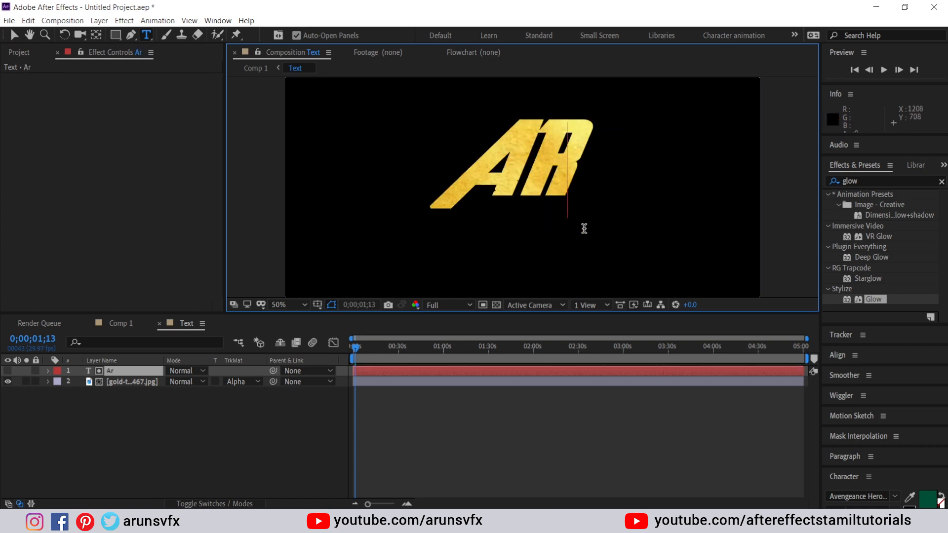
pyautogui.write('un')
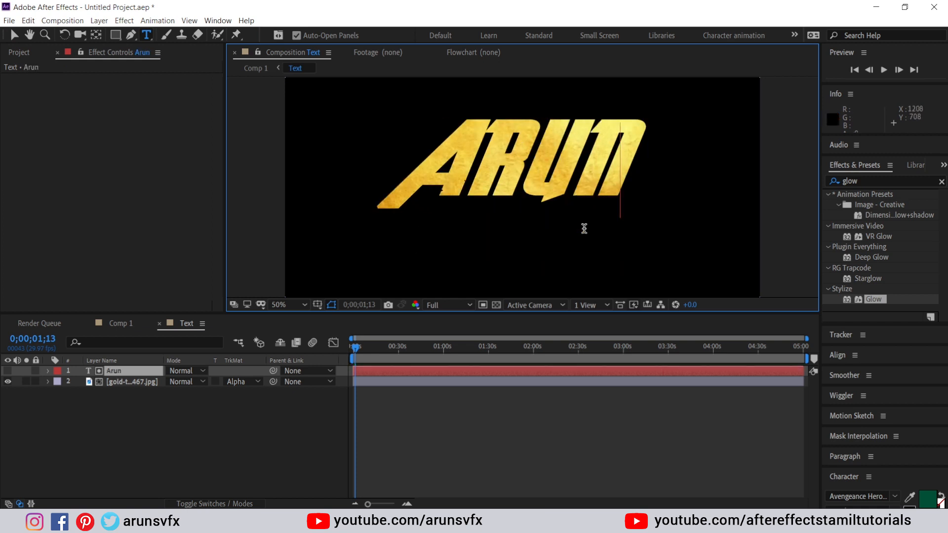
pyautogui.click(259, 71)
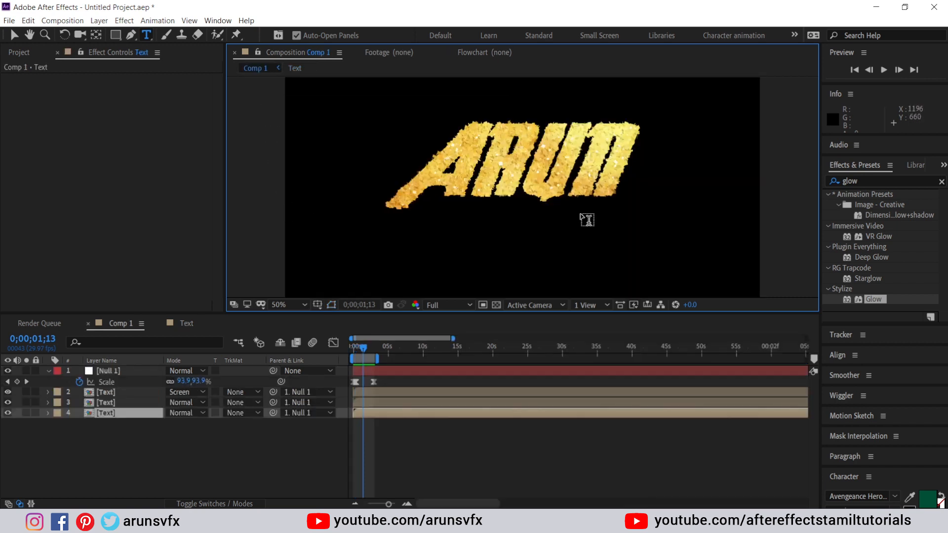
pyautogui.press('space')
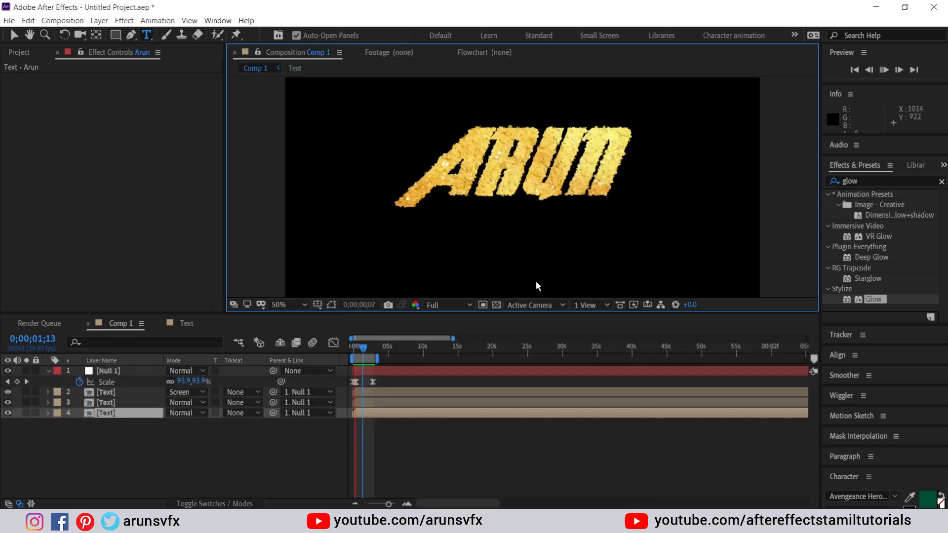